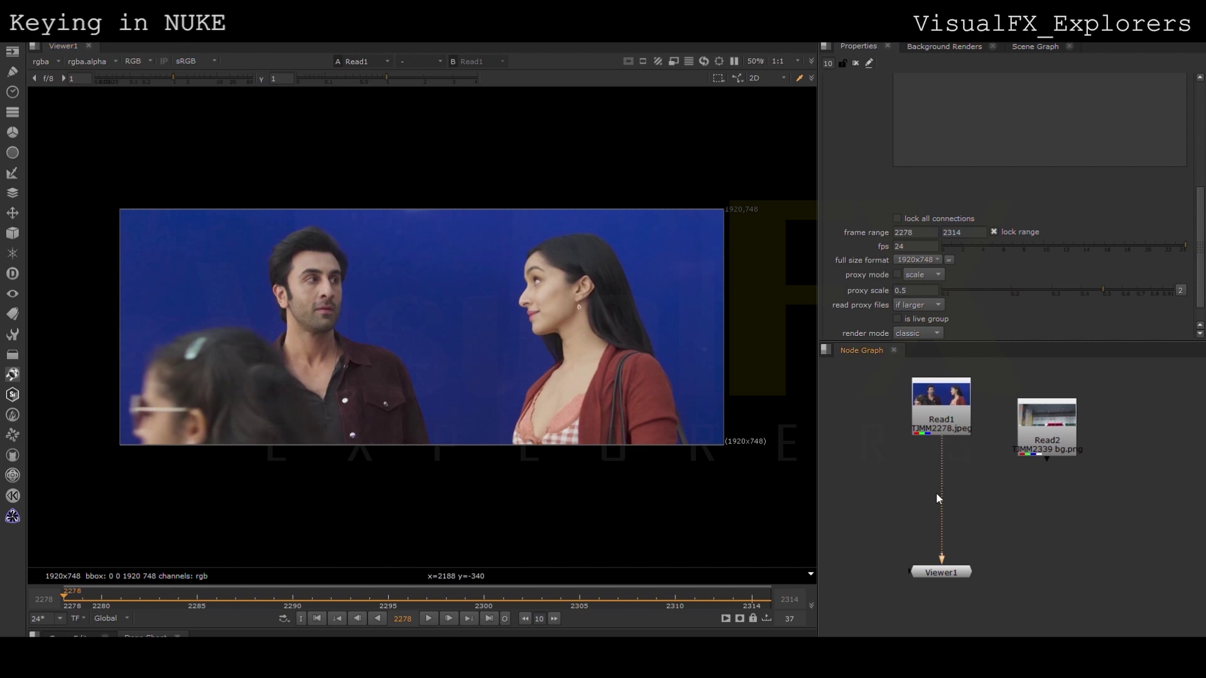
Step: Add a Denoise node between Read1 and Viewer1
{"action": "left_click", "coordinate": [911, 468]}
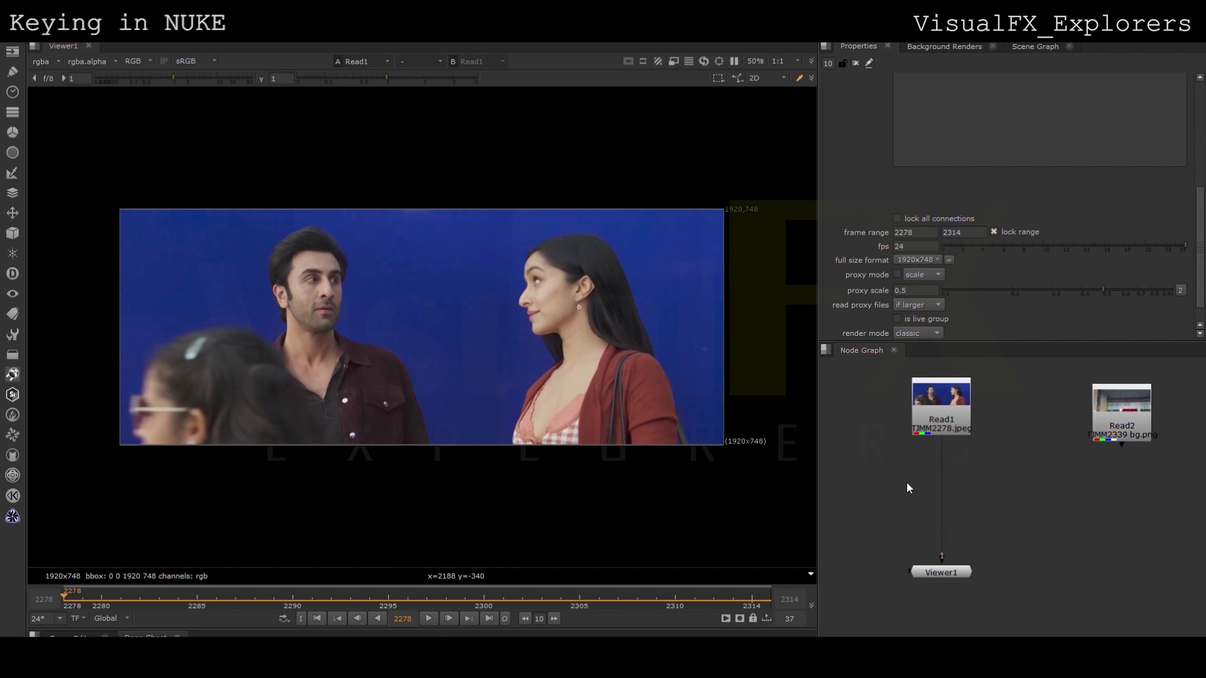
{"action": "key", "text": "Tab"}
{"action": "type", "text": "denoise"}
{"action": "key", "text": "Return"}
{"action": "left_click_drag", "start_coordinate": [917, 479], "coordinate": [943, 490]}
Step: Place the Denoise analysis region on clear blue screen beyond the woman's hair and set Denoise Amount to 3
{"action": "left_click_drag", "start_coordinate": [140, 432], "coordinate": [657, 250]}
{"action": "left_click", "coordinate": [908, 232]}
{"action": "type", "text": "3"}
{"action": "left_click", "coordinate": [958, 519]}
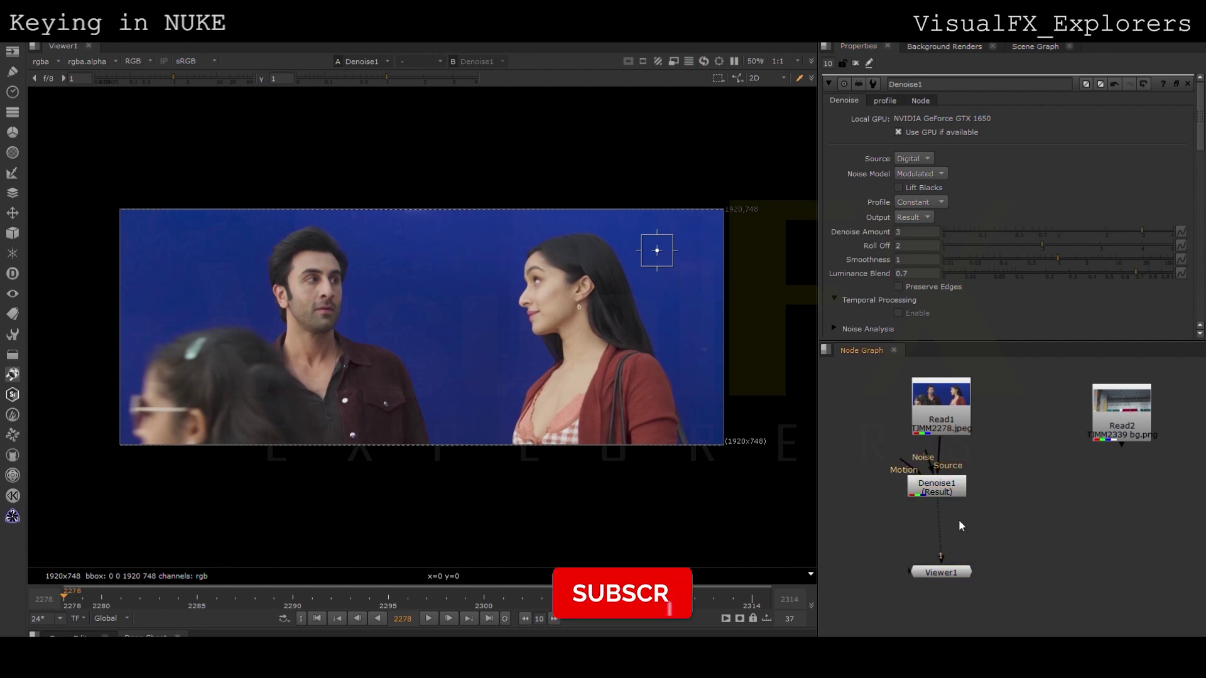
Step: Make room above the Viewer and insert an IBKColour node between Denoise1 and Viewer1
{"action": "left_click", "coordinate": [941, 572]}
{"action": "left_click_drag", "start_coordinate": [946, 572], "coordinate": [941, 601]}
{"action": "left_click_drag", "start_coordinate": [933, 494], "coordinate": [937, 491]}
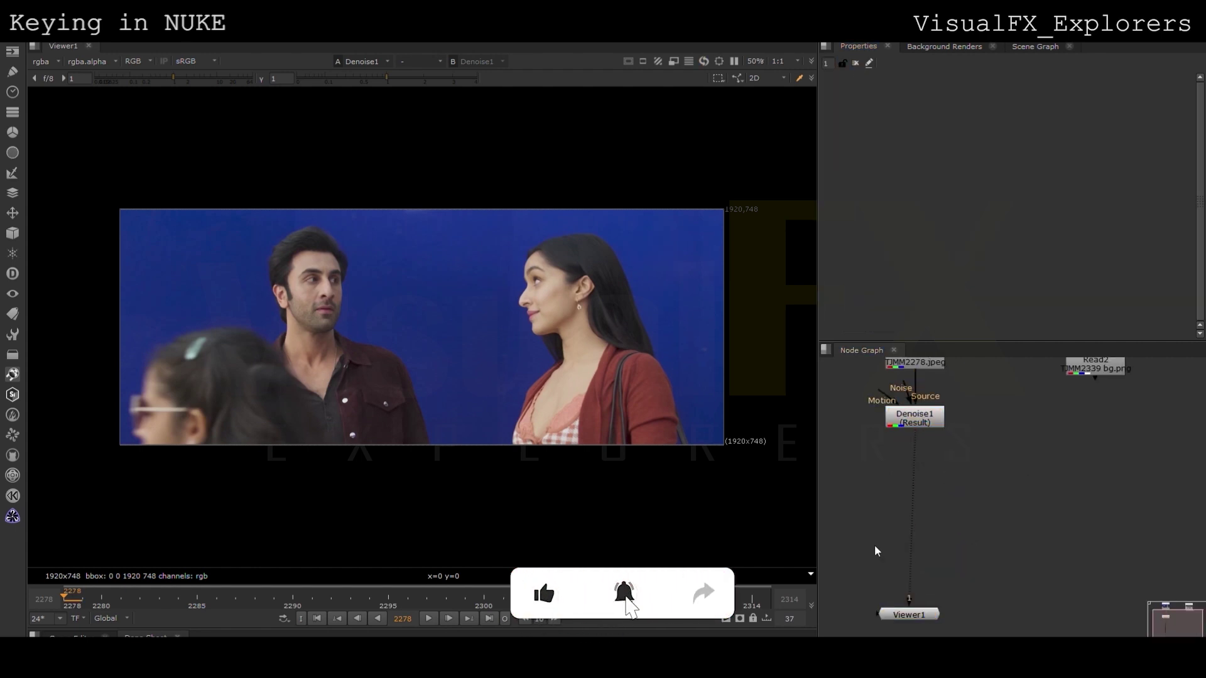
{"action": "key", "text": "Tab"}
{"action": "key", "text": "Return"}
{"action": "left_click_drag", "start_coordinate": [882, 550], "coordinate": [915, 504]}
Step: Set the IBKColour node's size to 0.5, its blue darks to -0.09 and its blue lights to 0.94
{"action": "double_click", "coordinate": [898, 134]}
{"action": "type", "text": "0.5"}
{"action": "key", "text": "Return"}
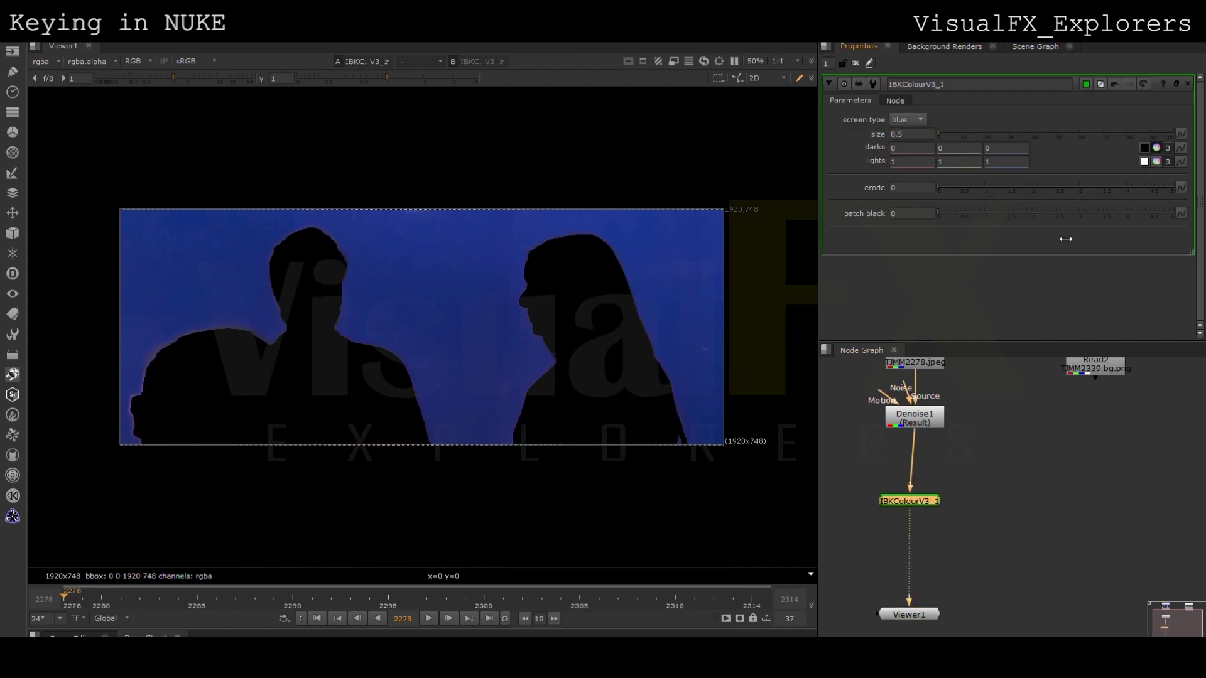
{"action": "mouse_move", "coordinate": [1010, 318]}
{"action": "left_mouse_down"}
{"action": "mouse_move", "coordinate": [1012, 306]}
{"action": "mouse_move", "coordinate": [1014, 332]}
{"action": "left_mouse_up"}
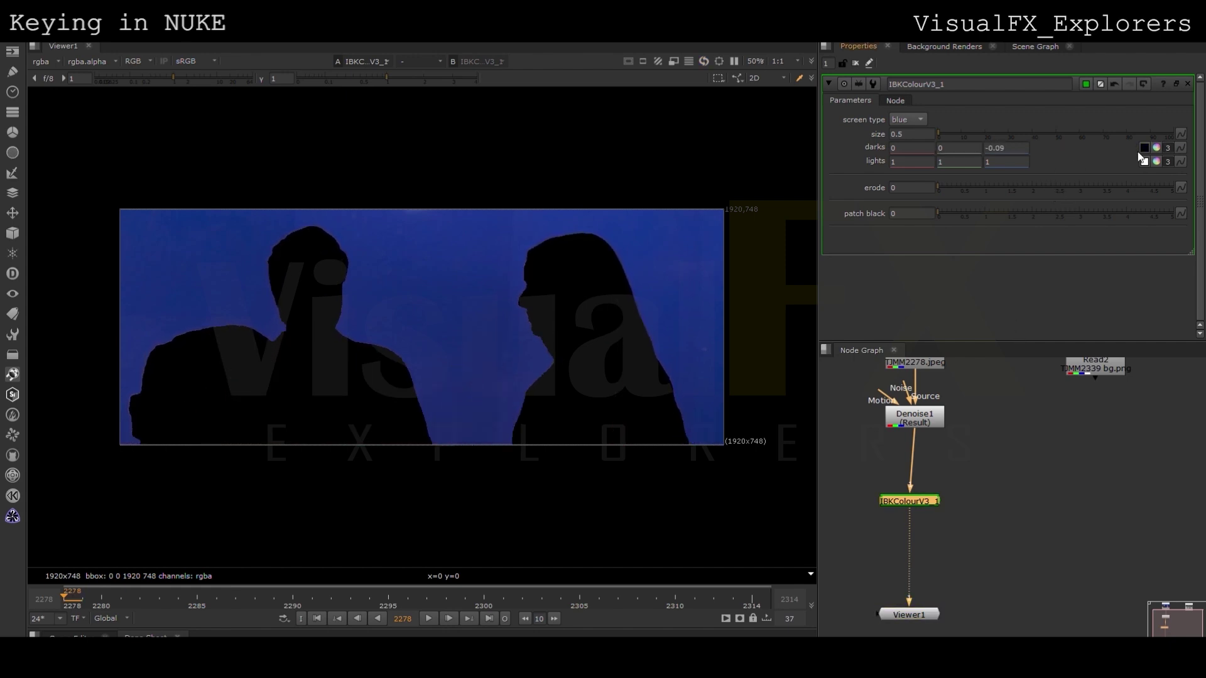
{"action": "left_click", "coordinate": [1156, 161]}
{"action": "left_click_drag", "start_coordinate": [1013, 289], "coordinate": [1013, 290]}
Step: Set the first IBKColour node's erode to 2
{"action": "left_click", "coordinate": [1056, 187]}
{"action": "left_click_drag", "start_coordinate": [906, 189], "coordinate": [865, 187]}
{"action": "type", "text": "2"}
{"action": "key", "text": "Return"}
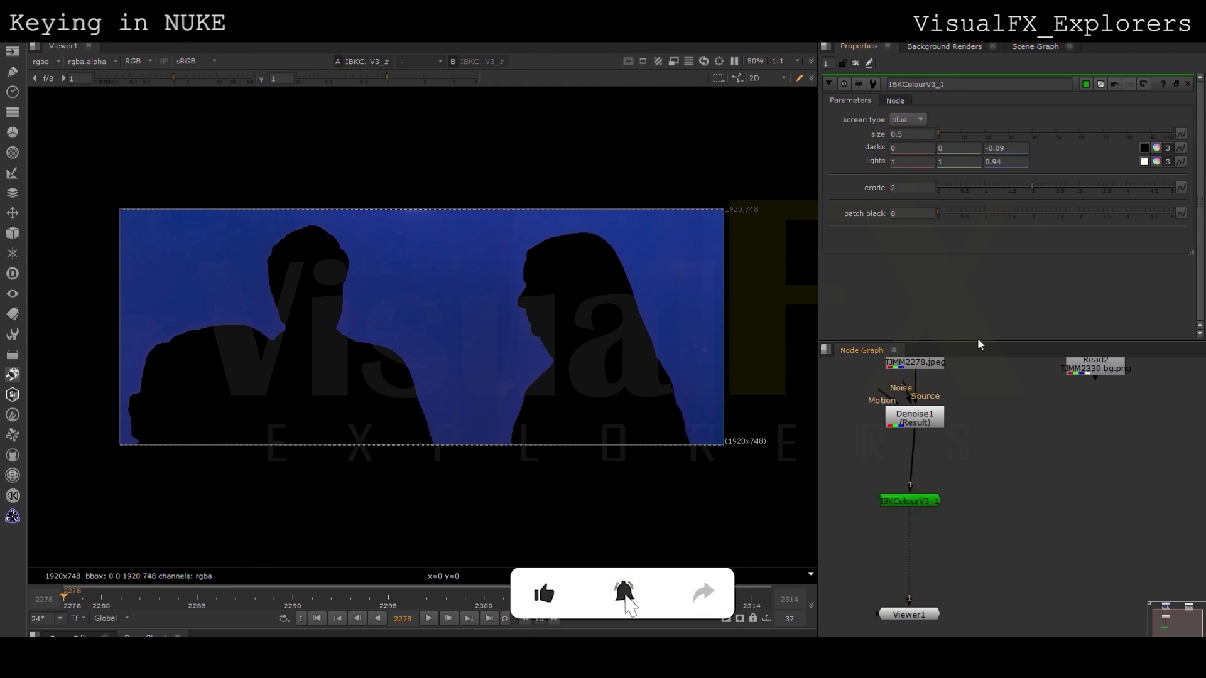
{"action": "key", "text": "Return"}
Step: Duplicate the IBKColour node below the first and set the copy's erode to 0 and patch black to 2
{"action": "mouse_move", "coordinate": [926, 504]}
{"action": "left_mouse_down"}
{"action": "mouse_move", "coordinate": [931, 487]}
{"action": "mouse_move", "coordinate": [929, 517]}
{"action": "left_mouse_up"}
{"action": "key", "text": "ctrl+c"}
{"action": "key", "text": "ctrl+v"}
{"action": "double_click", "coordinate": [930, 516]}
{"action": "type", "text": "0"}
{"action": "key", "text": "Return"}
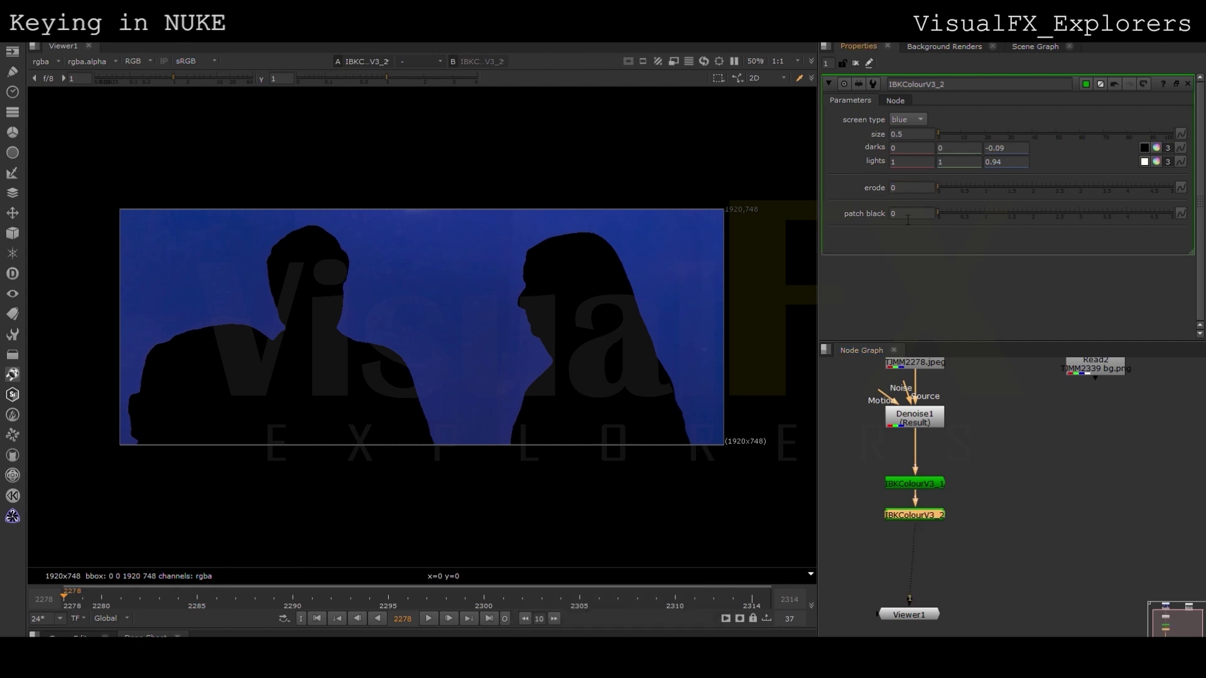
{"action": "key", "text": "Return"}
Step: Duplicate the second IBKColour node beneath it, set the copy's patch black to 4, and move the Viewer further down
{"action": "key", "text": "ctrl+c"}
{"action": "key", "text": "ctrl+v"}
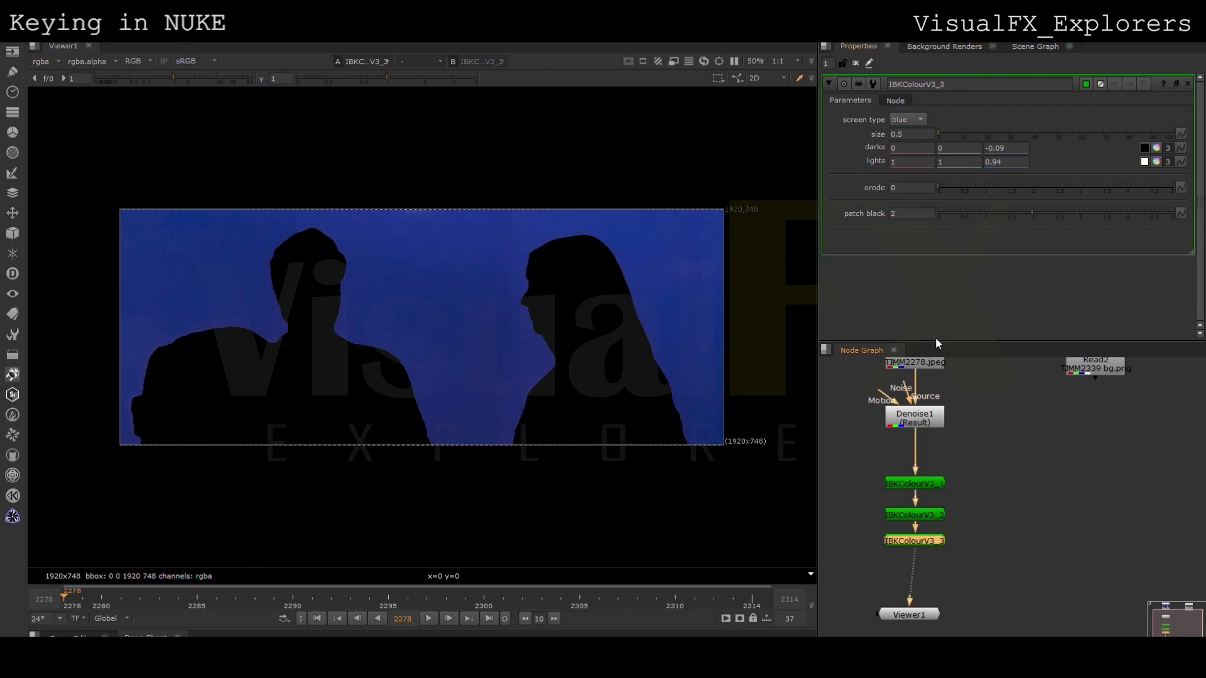
{"action": "key", "text": "Return"}
{"action": "left_click", "coordinate": [995, 520]}
{"action": "middle_click_drag", "start_coordinate": [995, 520], "coordinate": [1000, 427]}
{"action": "left_click_drag", "start_coordinate": [927, 522], "coordinate": [933, 599]}
{"action": "left_click", "coordinate": [933, 484]}
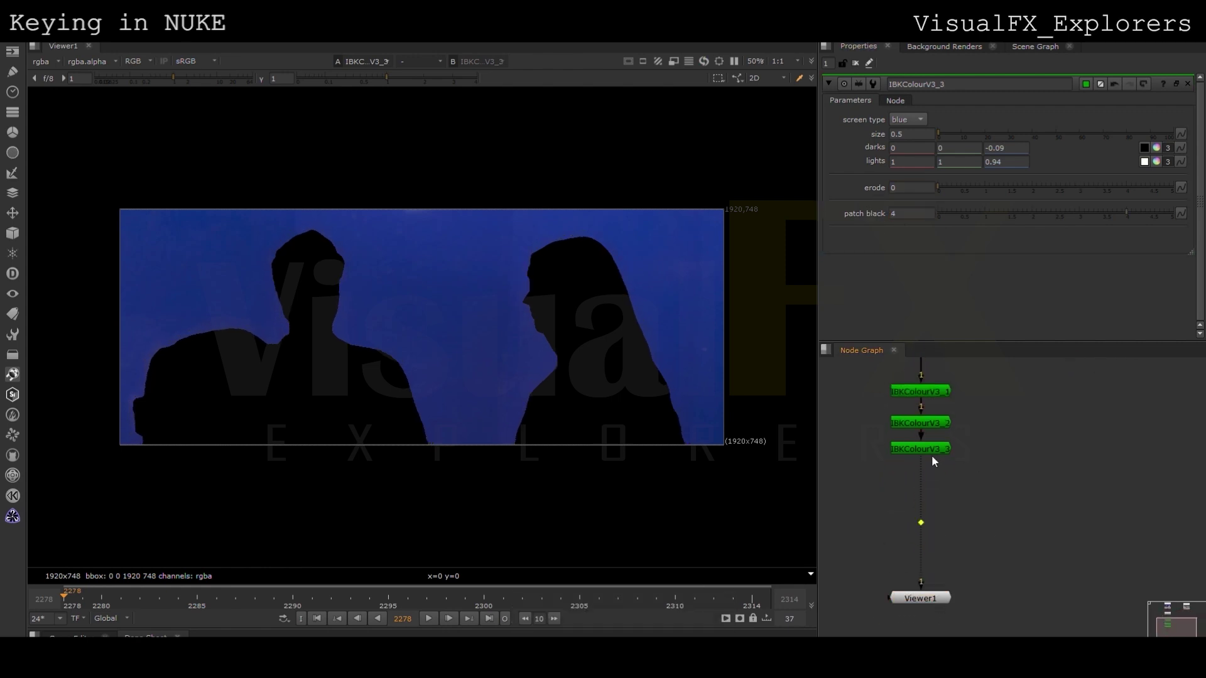
Step: Add a fourth IBKColour copy at the end of the stack with patch black set to 8
{"action": "left_click", "coordinate": [920, 449]}
{"action": "key", "text": "ctrl+c"}
{"action": "key", "text": "ctrl+v"}
{"action": "left_click", "coordinate": [904, 214]}
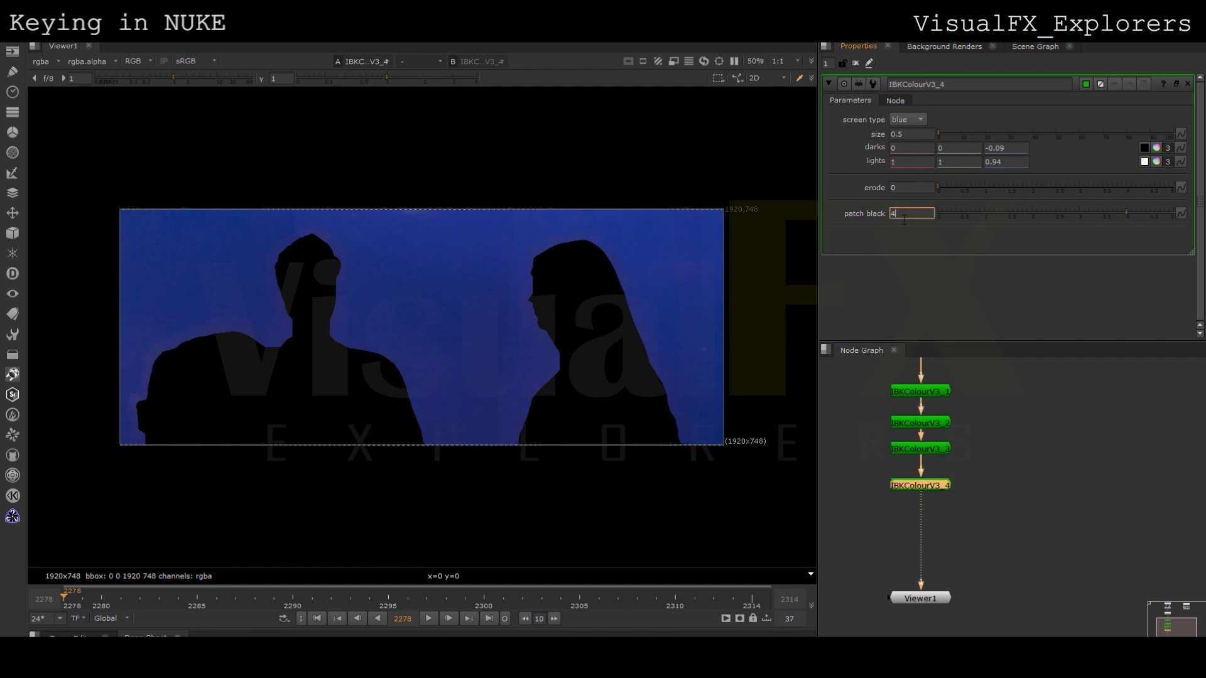
{"action": "type", "text": "8"}
{"action": "key", "text": "Return"}
Step: Add a fifth IBKColour copy beneath the fourth with patch black set to 16
{"action": "left_click", "coordinate": [920, 484]}
{"action": "key", "text": "ctrl+c"}
{"action": "key", "text": "ctrl+v"}
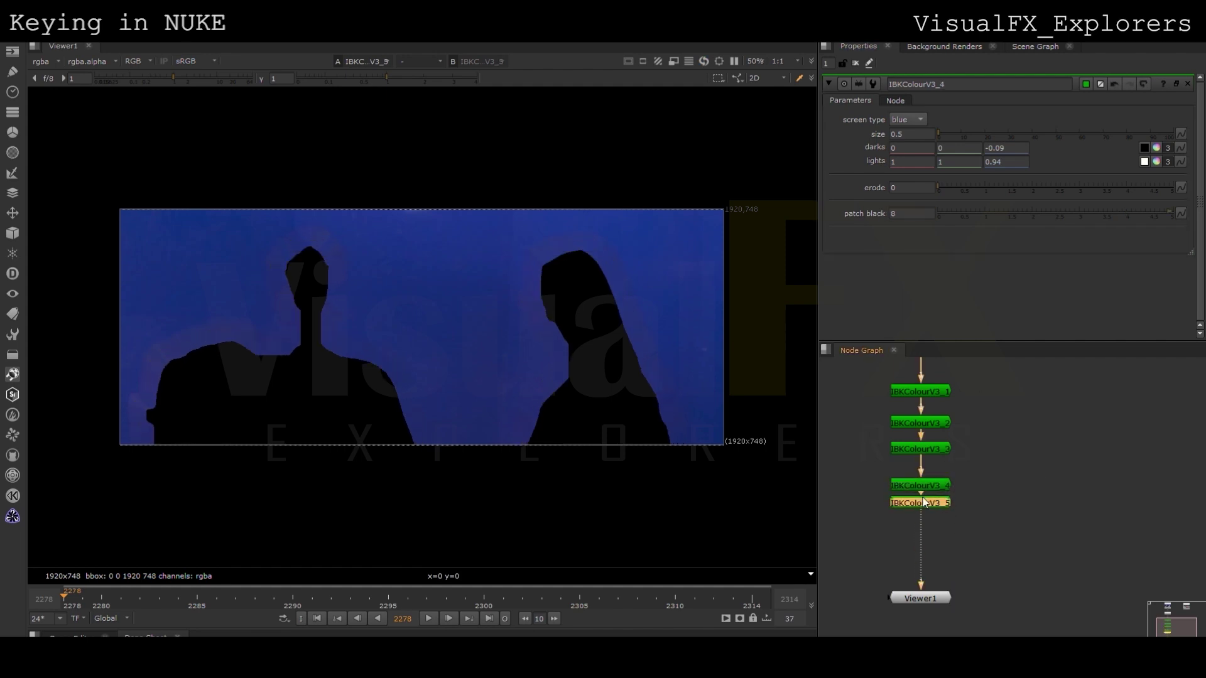
{"action": "type", "text": "16"}
{"action": "key", "text": "Return"}
{"action": "left_click", "coordinate": [925, 514]}
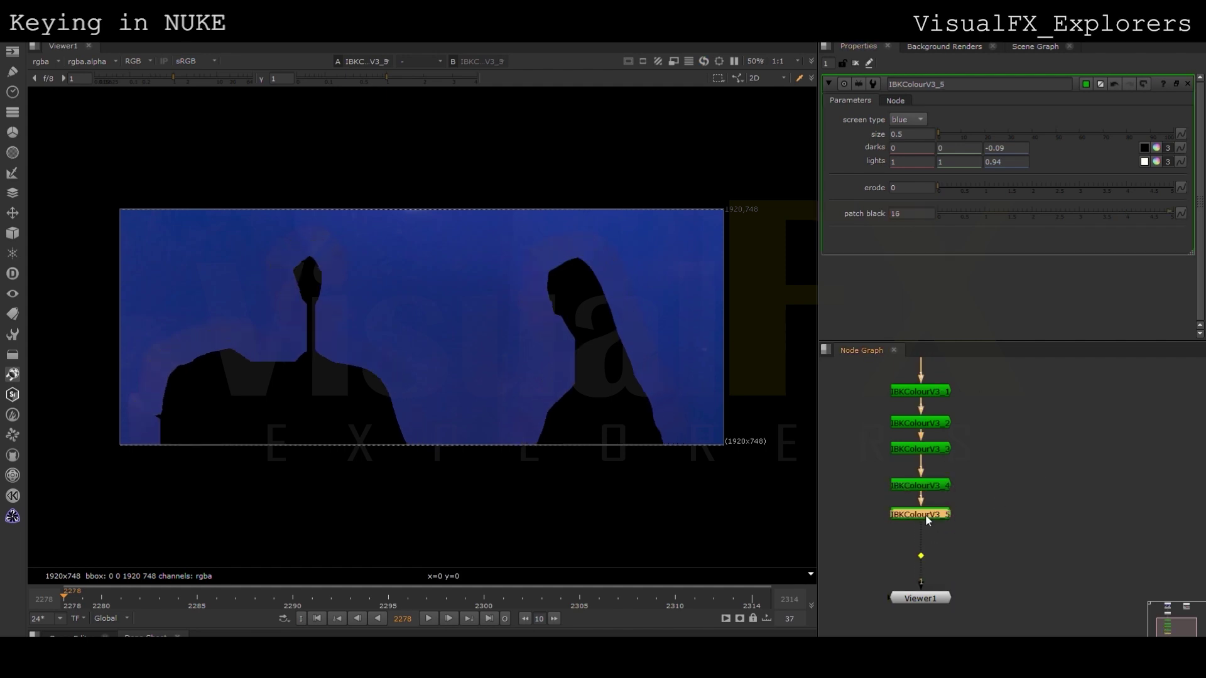
Step: Add a sixth IBKColour copy beneath the fifth with patch black set to 32
{"action": "key", "text": "ctrl+c"}
{"action": "key", "text": "ctrl+v"}
{"action": "left_click", "coordinate": [927, 216]}
{"action": "left_click_drag", "start_coordinate": [928, 536], "coordinate": [941, 571]}
{"action": "double_click", "coordinate": [927, 217]}
{"action": "type", "text": "32"}
{"action": "key", "text": "Return"}
Step: Add a seventh IBKColour copy beneath the sixth with patch black set to 64
{"action": "left_click", "coordinate": [942, 545]}
{"action": "key", "text": "ctrl+c"}
{"action": "key", "text": "ctrl+v"}
{"action": "type", "text": "64"}
{"action": "key", "text": "Return"}
Step: Add an eighth IBKColour copy at the end of the stack with patch black set to 128
{"action": "left_click", "coordinate": [930, 569]}
{"action": "key", "text": "ctrl+c"}
{"action": "key", "text": "ctrl+v"}
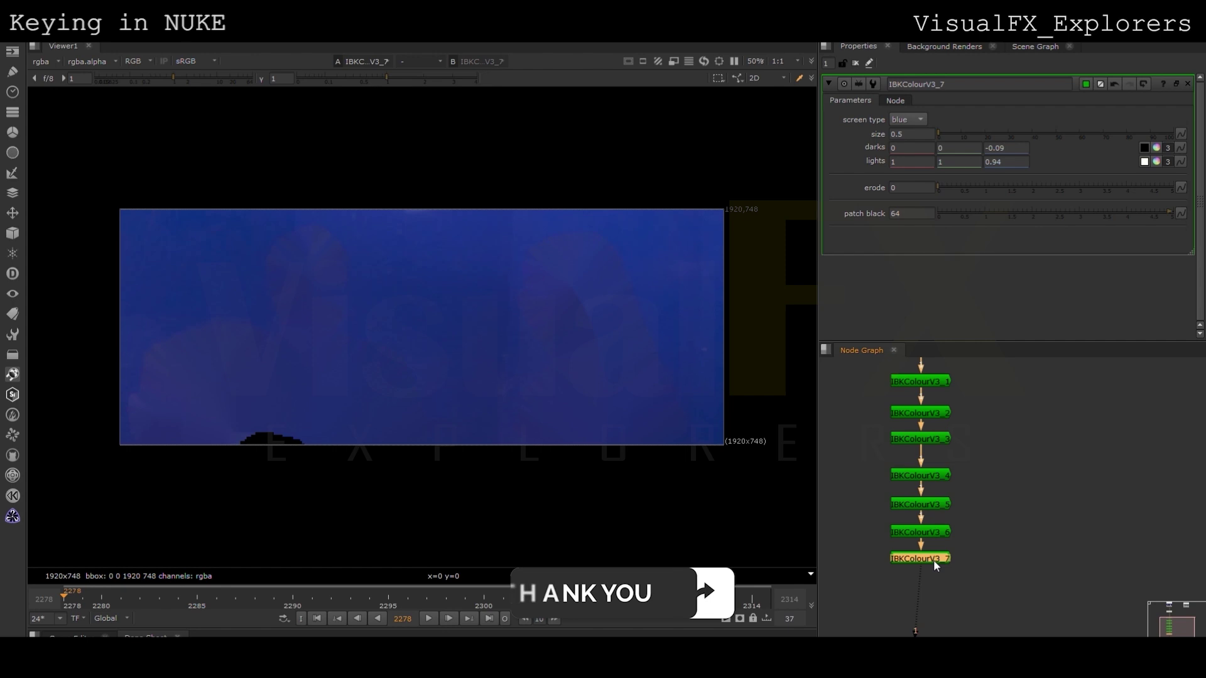
{"action": "left_click_drag", "start_coordinate": [936, 581], "coordinate": [935, 586]}
{"action": "left_click_drag", "start_coordinate": [910, 213], "coordinate": [880, 212]}
{"action": "type", "text": "128"}
{"action": "key", "text": "Return"}
{"action": "left_click", "coordinate": [1007, 487]}
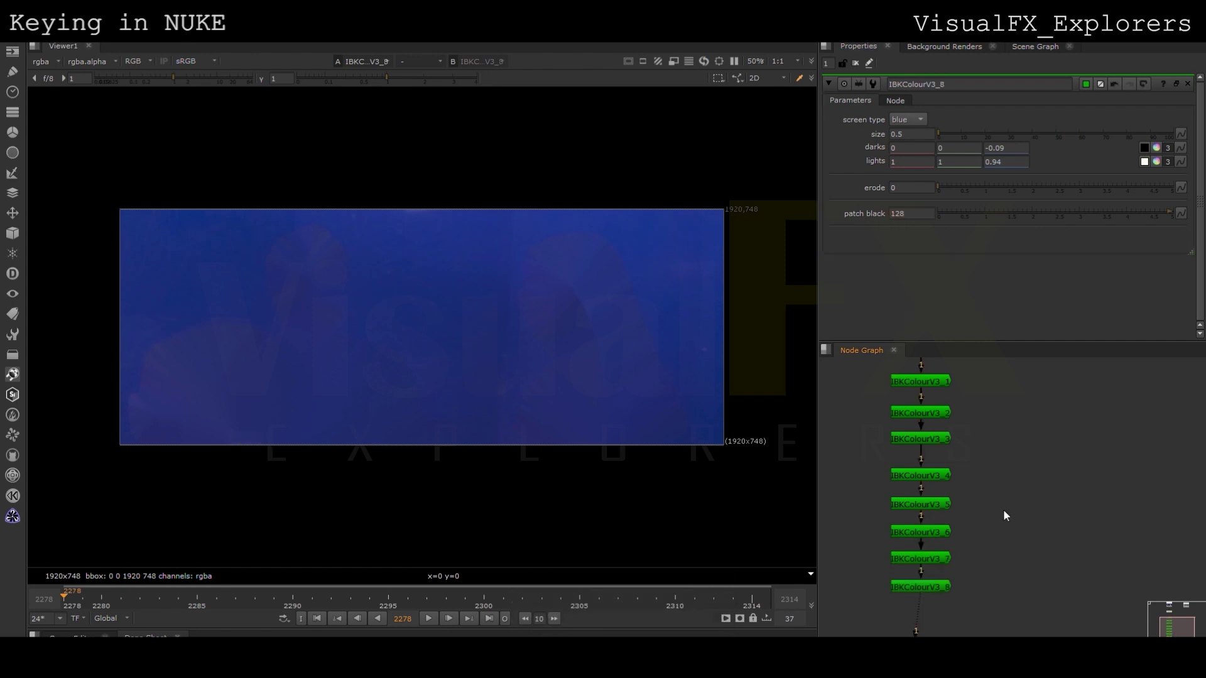
Step: Move the Viewer further down and add an IBKGizmo node beside the end of the IBKColour stack
{"action": "middle_click_drag", "start_coordinate": [1006, 488], "coordinate": [979, 358]}
{"action": "left_click", "coordinate": [912, 519]}
{"action": "left_click_drag", "start_coordinate": [912, 518], "coordinate": [918, 613]}
{"action": "scroll", "coordinate": [969, 511], "scroll_direction": "down", "scroll_amount": 3}
{"action": "middle_click_drag", "start_coordinate": [1022, 481], "coordinate": [1000, 571]}
{"action": "left_click", "coordinate": [1000, 571]}
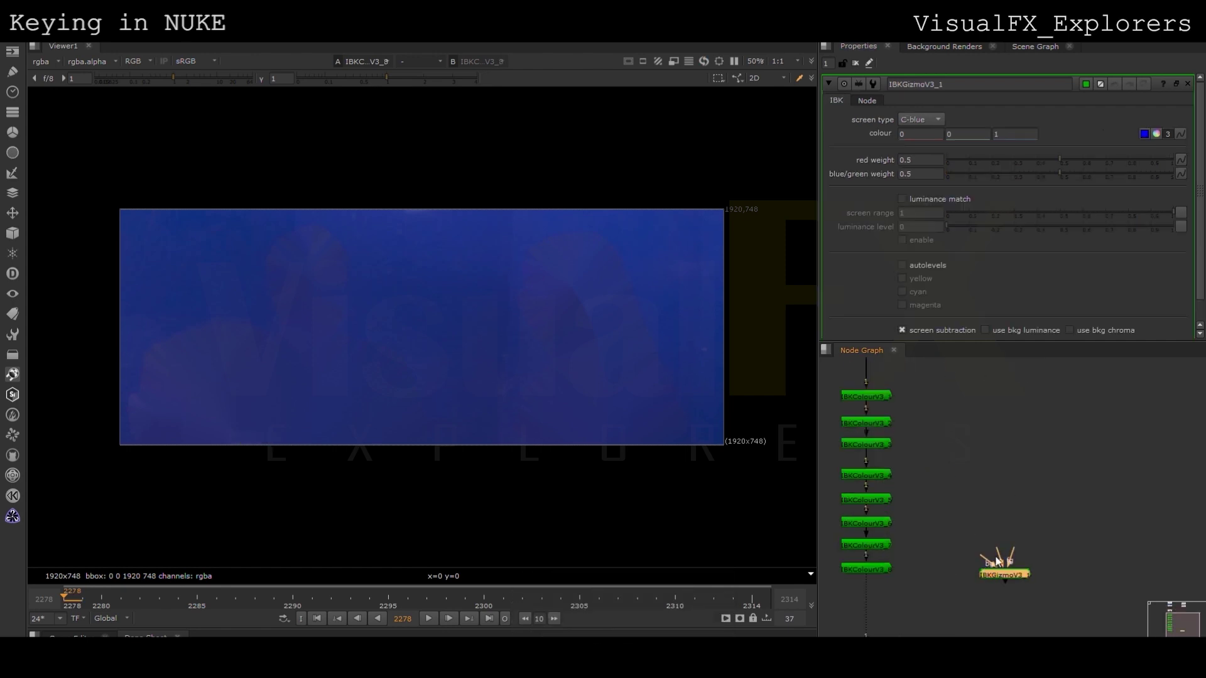
Step: Connect the IBKGizmo's c input to the last IBKColour and its fg input to Denoise1 through a Dot
{"action": "left_click_drag", "start_coordinate": [892, 569], "coordinate": [902, 377]}
{"action": "scroll", "coordinate": [1020, 566], "scroll_direction": "down", "scroll_amount": 1}
{"action": "left_click_drag", "start_coordinate": [957, 469], "coordinate": [964, 456], "text": "ctrl"}
{"action": "left_click", "coordinate": [1023, 568]}
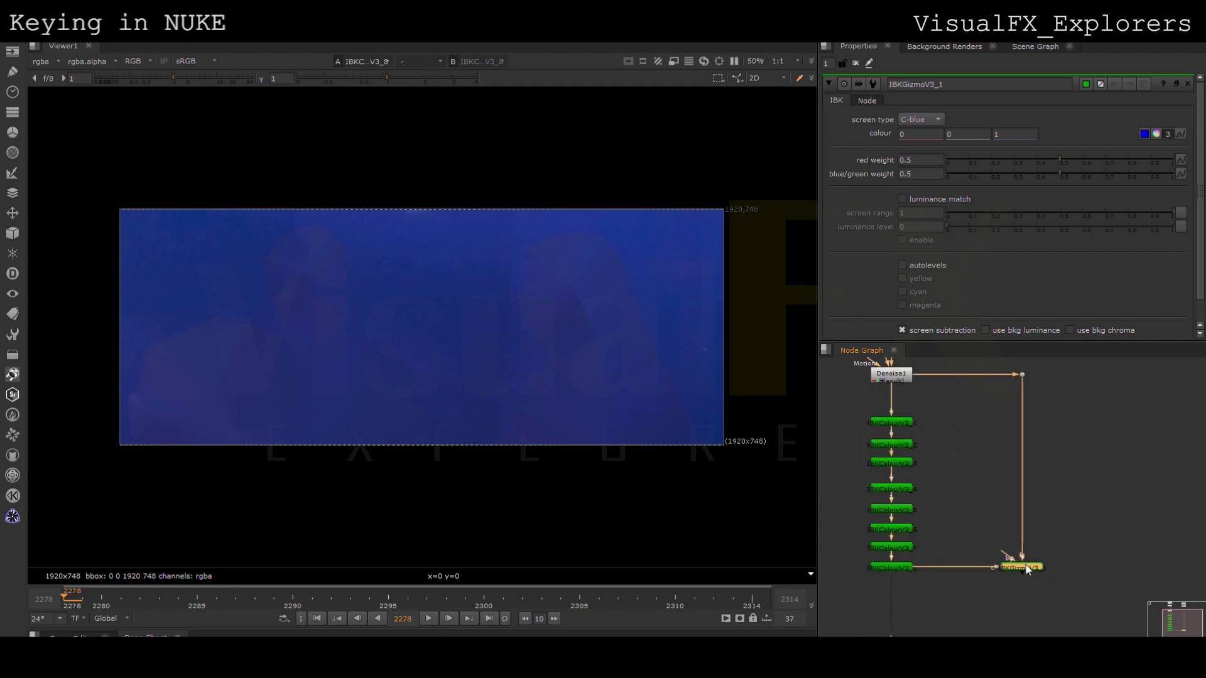
Step: View the IBKGizmo's alpha and colour result, checking the key mid-shot and on frame 2314
{"action": "key", "text": "1"}
{"action": "key", "text": "a"}
{"action": "key", "text": "a"}
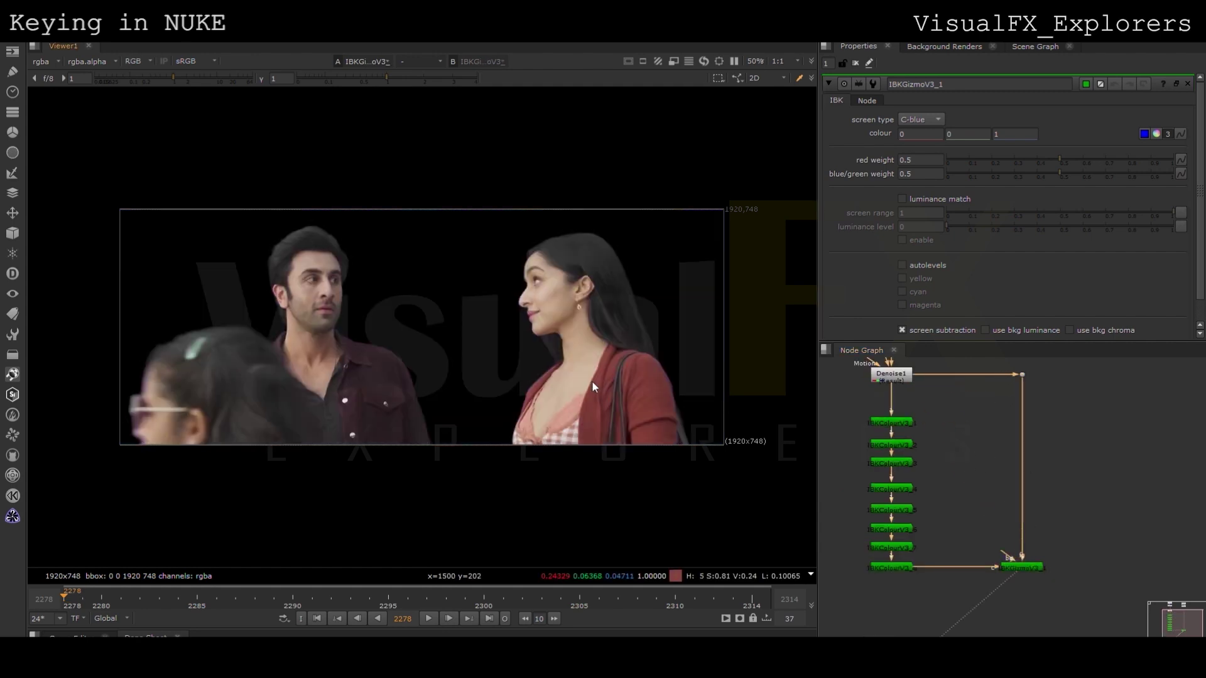
{"action": "left_click", "coordinate": [459, 599]}
{"action": "left_click", "coordinate": [745, 598]}
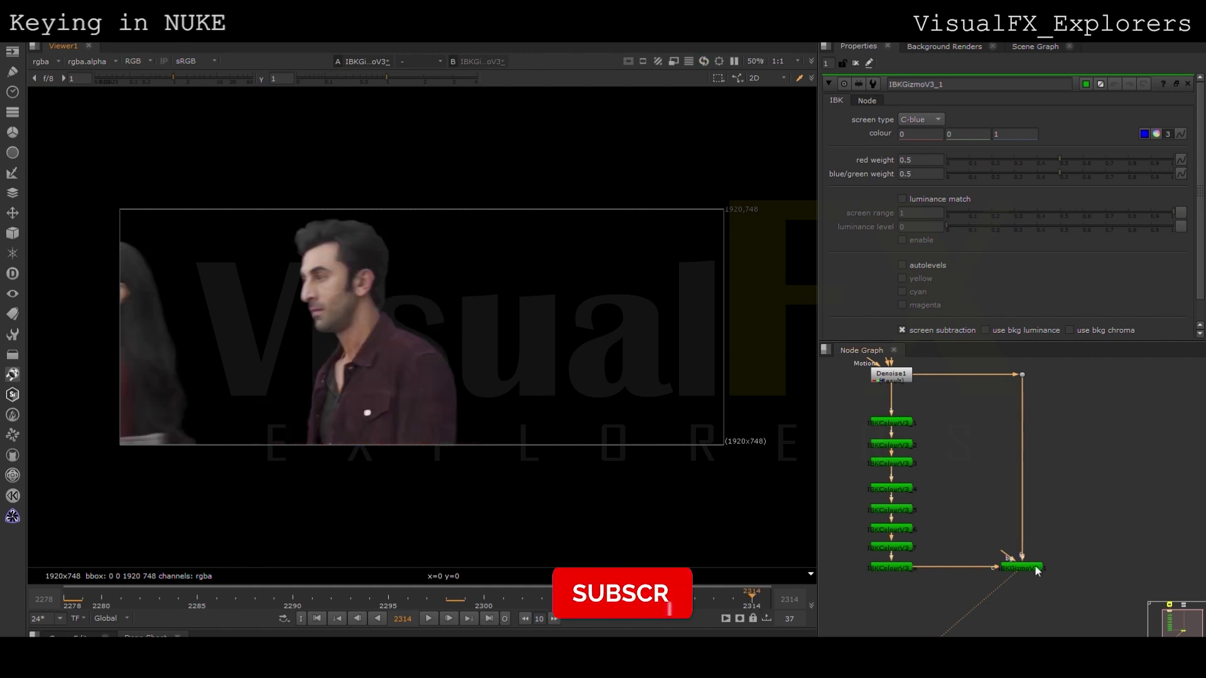
Step: Add a Merge node combining the IBKGizmo output over the Read2 background, with Read2 and the Merge spaced apart
{"action": "middle_click_drag", "start_coordinate": [933, 543], "coordinate": [831, 533]}
{"action": "scroll", "coordinate": [1001, 527], "scroll_direction": "down", "scroll_amount": 3}
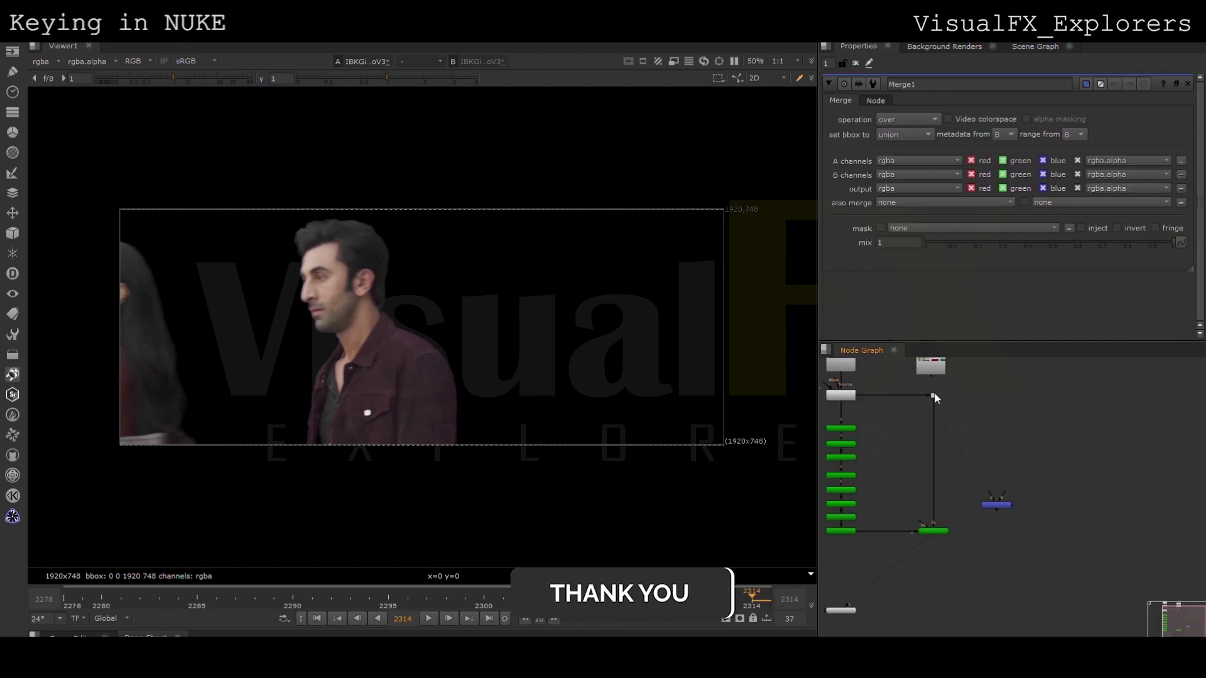
{"action": "left_click_drag", "start_coordinate": [944, 373], "coordinate": [1016, 373]}
{"action": "scroll", "coordinate": [1017, 468], "scroll_direction": "up", "scroll_amount": 2}
{"action": "left_click_drag", "start_coordinate": [991, 520], "coordinate": [1002, 570]}
{"action": "scroll", "coordinate": [1003, 562], "scroll_direction": "down", "scroll_amount": 3}
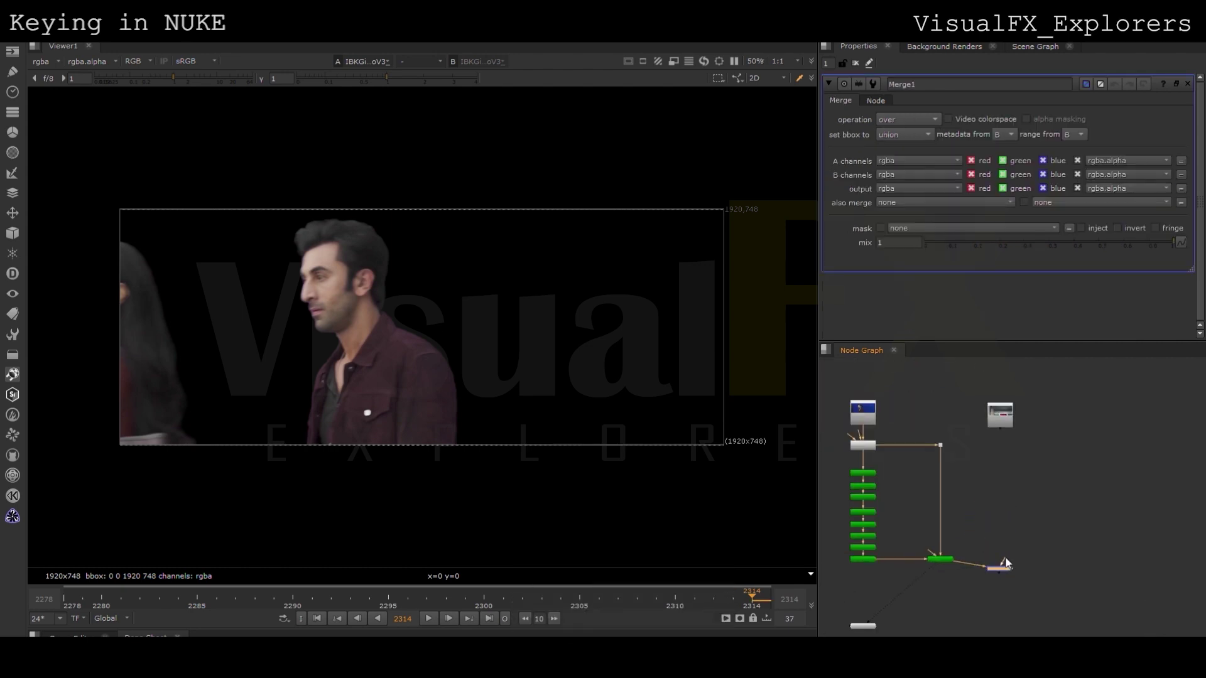
{"action": "left_click_drag", "start_coordinate": [1036, 393], "coordinate": [1128, 586]}
{"action": "middle_click_drag", "start_coordinate": [1108, 580], "coordinate": [1088, 481]}
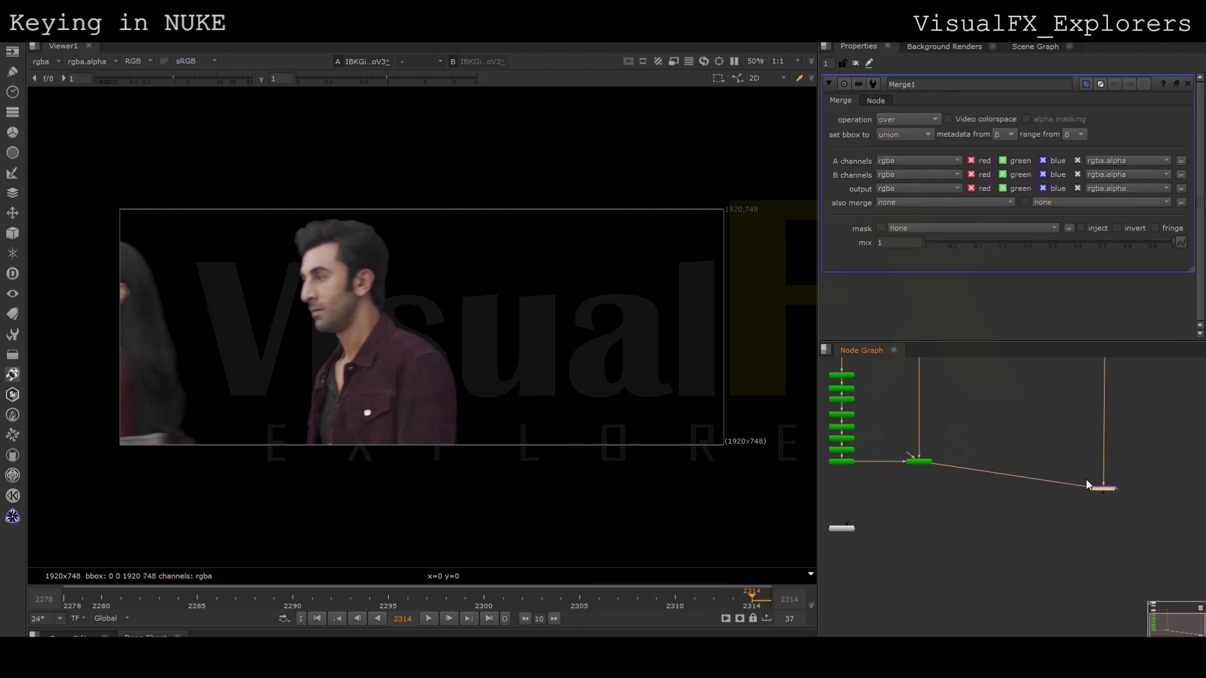
Step: Move the Merge lower, route its connection from the IBKGizmo through a Dot, and view the Merge
{"action": "left_click_drag", "start_coordinate": [1099, 469], "coordinate": [1102, 608]}
{"action": "left_click_drag", "start_coordinate": [1012, 536], "coordinate": [930, 599], "text": "ctrl"}
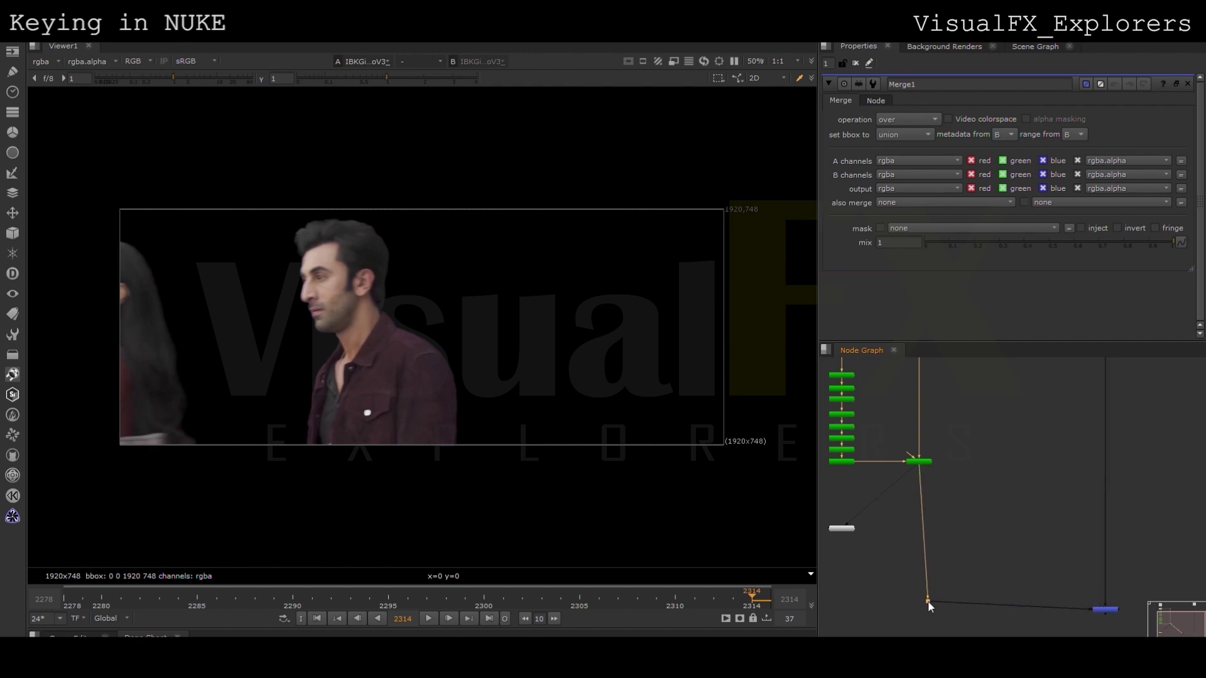
{"action": "left_click", "coordinate": [1109, 610]}
{"action": "key", "text": "1"}
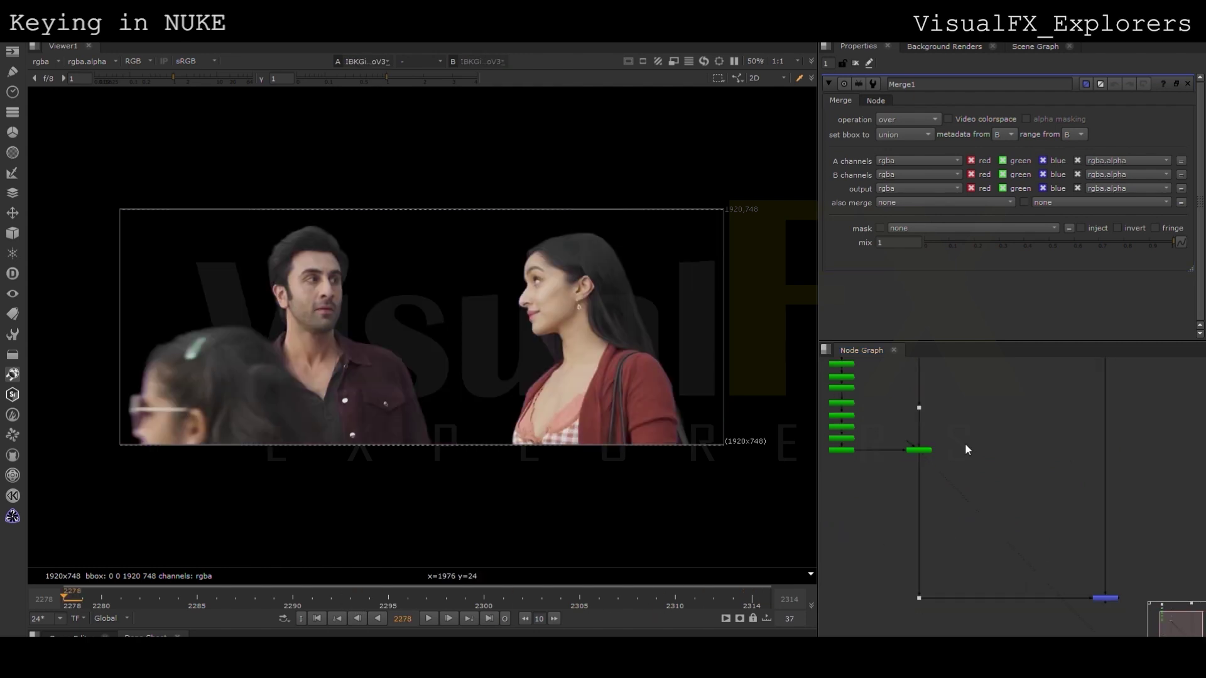
Step: Add a Keylight node fed from the Dot above the IBKGizmo and view its output
{"action": "double_click", "coordinate": [968, 445]}
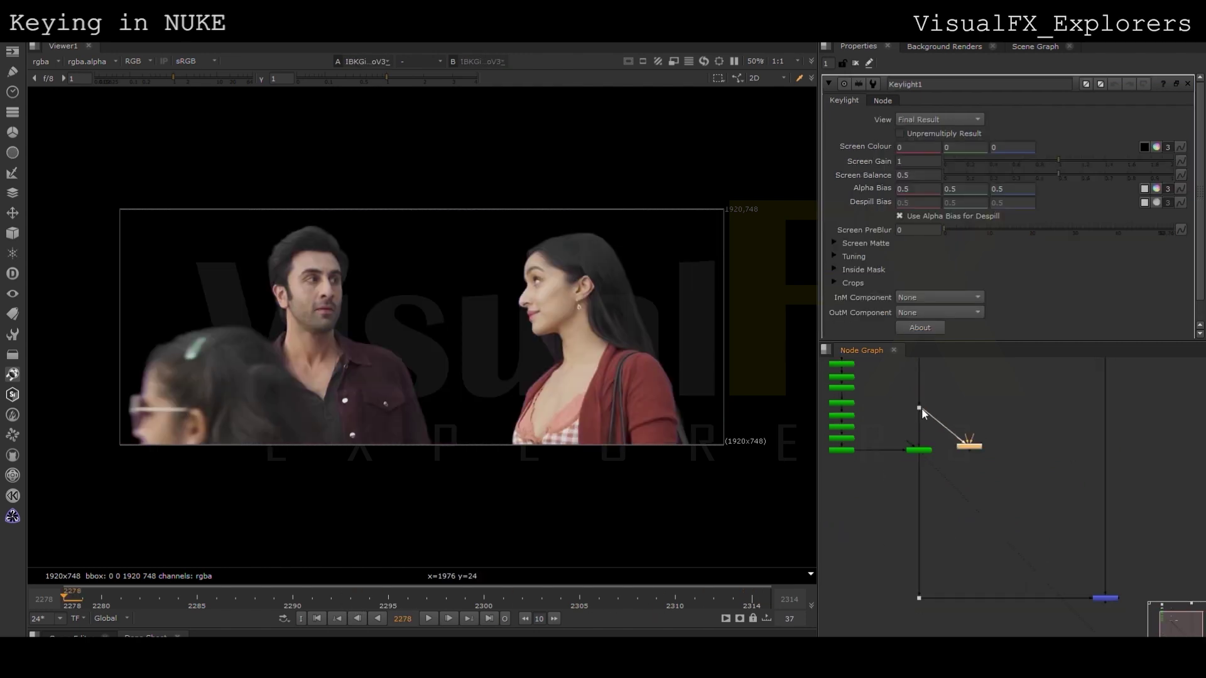
{"action": "left_click_drag", "start_coordinate": [927, 410], "coordinate": [919, 408]}
{"action": "scroll", "coordinate": [970, 444], "scroll_direction": "up", "scroll_amount": 3}
{"action": "left_click_drag", "start_coordinate": [973, 451], "coordinate": [973, 495]}
{"action": "key", "text": "1"}
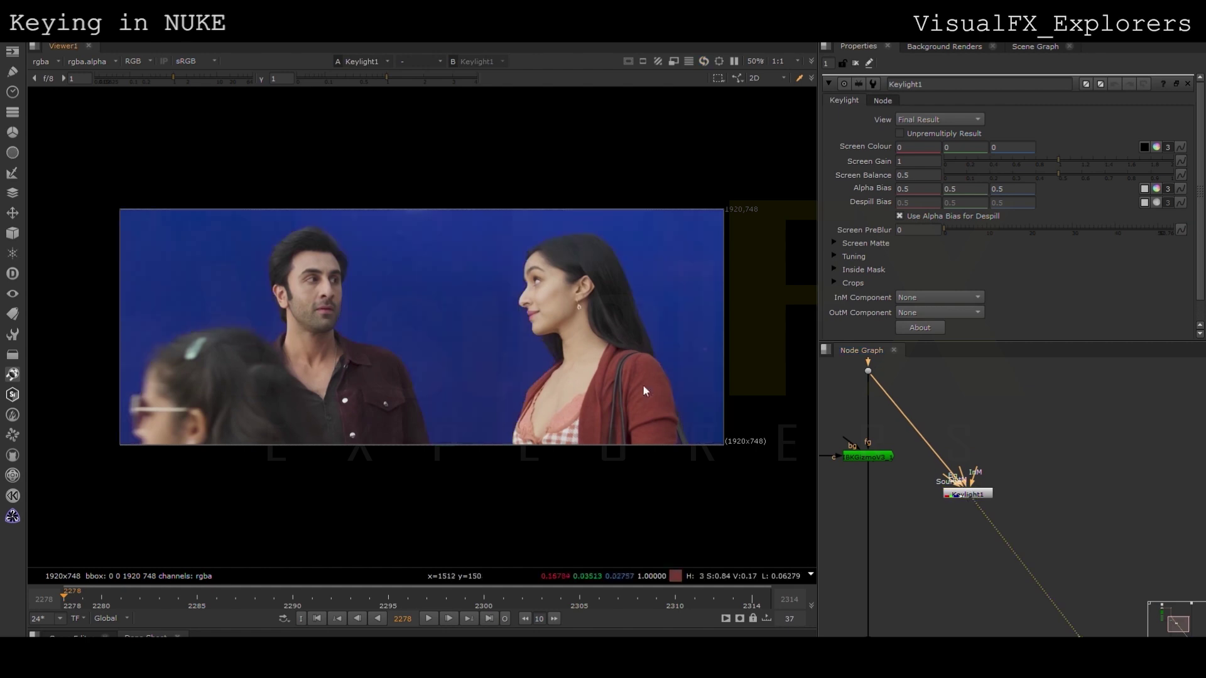
Step: Sample Keylight's Screen Colour from the blue backdrop between the two actors and view the alpha
{"action": "left_click", "coordinate": [1145, 149]}
{"action": "left_click", "coordinate": [473, 326], "text": "ctrl"}
{"action": "key", "text": "a"}
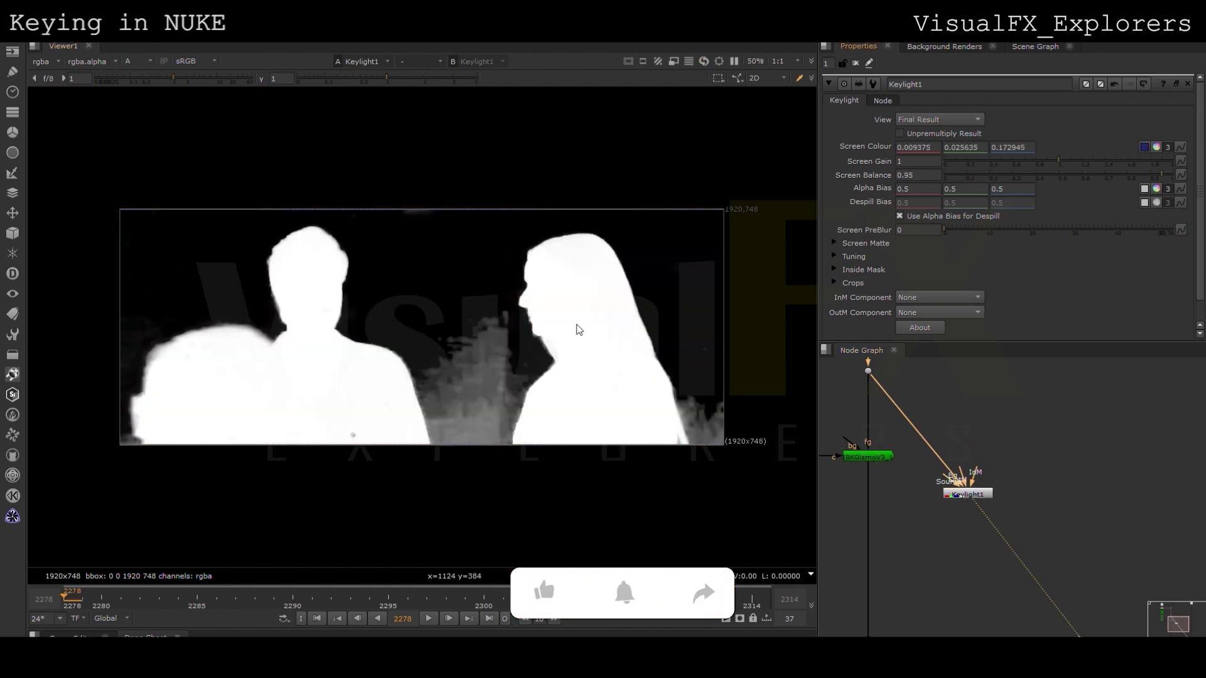
Step: Set Keylight's Clip Black to 0.255 and Clip White to 0.365 in the Screen Matte settings
{"action": "left_click", "coordinate": [837, 243]}
{"action": "left_click_drag", "start_coordinate": [970, 257], "coordinate": [1012, 262]}
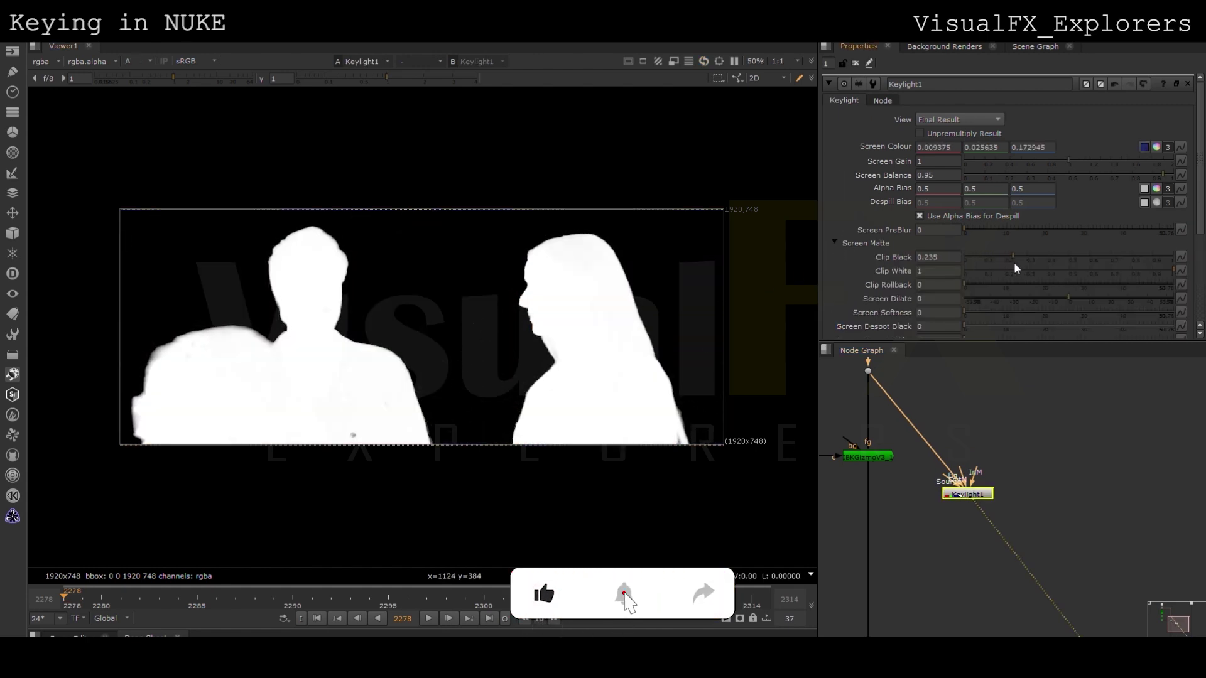
{"action": "left_click", "coordinate": [1137, 271]}
{"action": "left_click_drag", "start_coordinate": [1097, 263], "coordinate": [1040, 266]}
Step: Compare the man's shoulder edge with the IBKGizmo key and set Keylight's Screen Dilate to -2.5 and Screen Softness to 3.2
{"action": "left_click", "coordinate": [873, 459]}
{"action": "key", "text": "1"}
{"action": "key", "text": "a"}
{"action": "scroll", "coordinate": [552, 411], "scroll_direction": "up", "scroll_amount": 8}
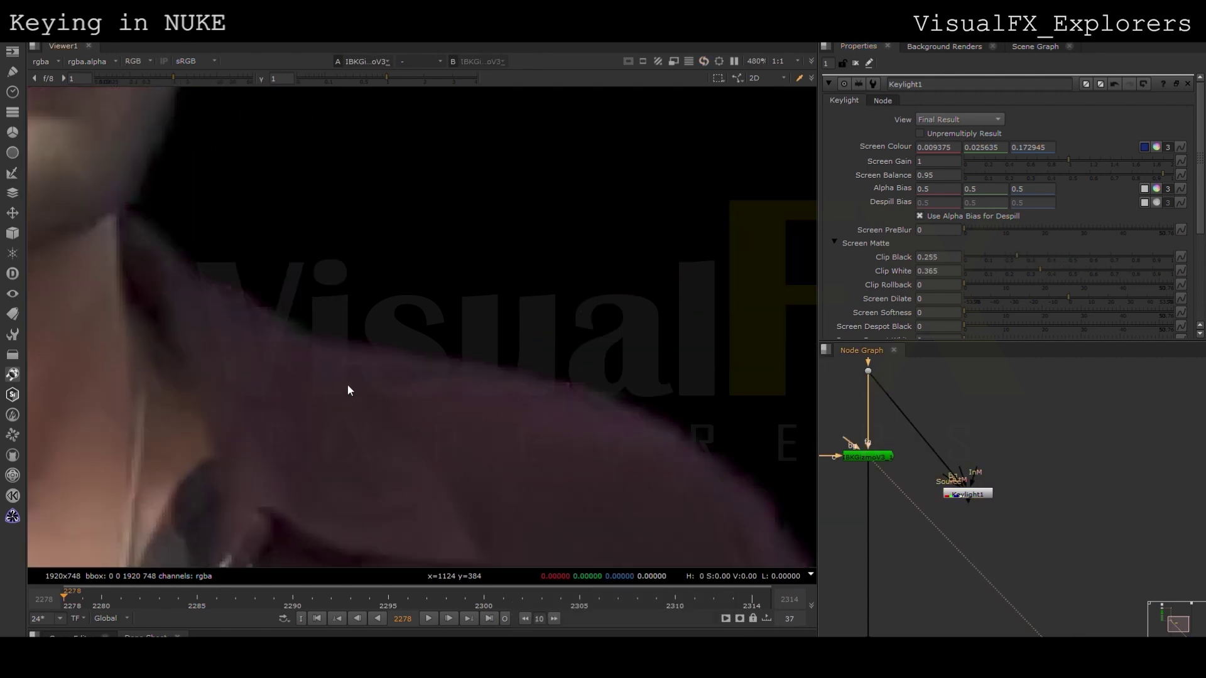
{"action": "key", "text": "a"}
{"action": "key", "text": "2"}
{"action": "left_click", "coordinate": [1063, 300]}
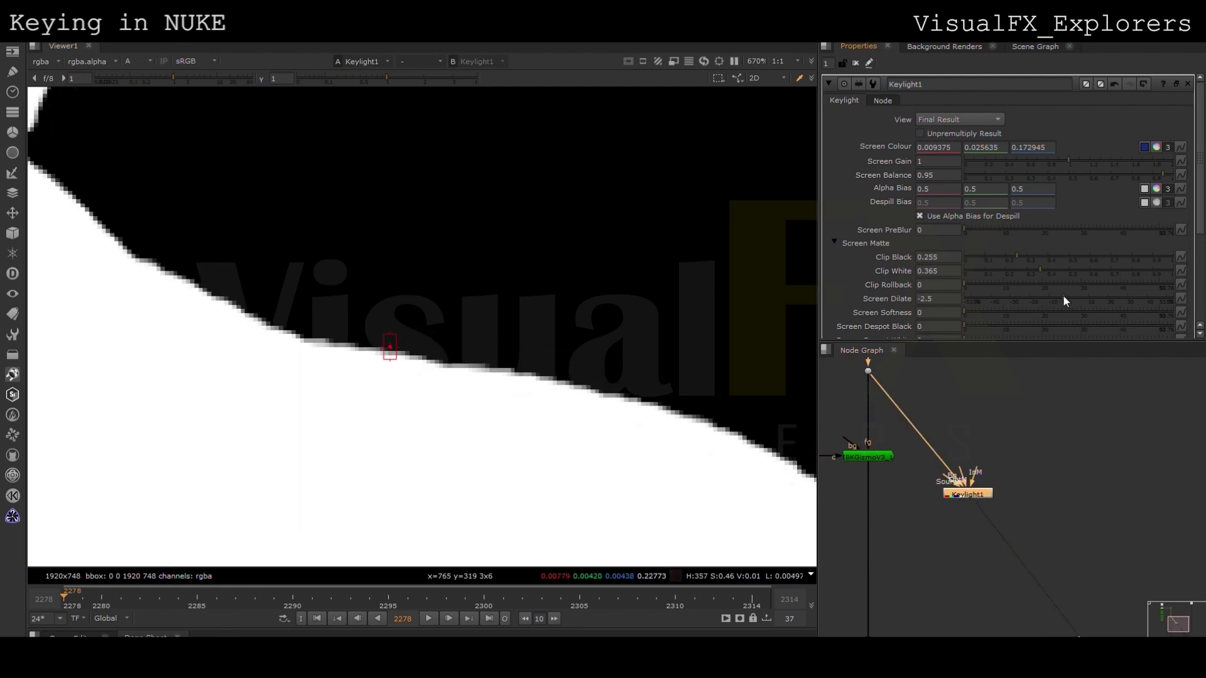
{"action": "left_click", "coordinate": [976, 311]}
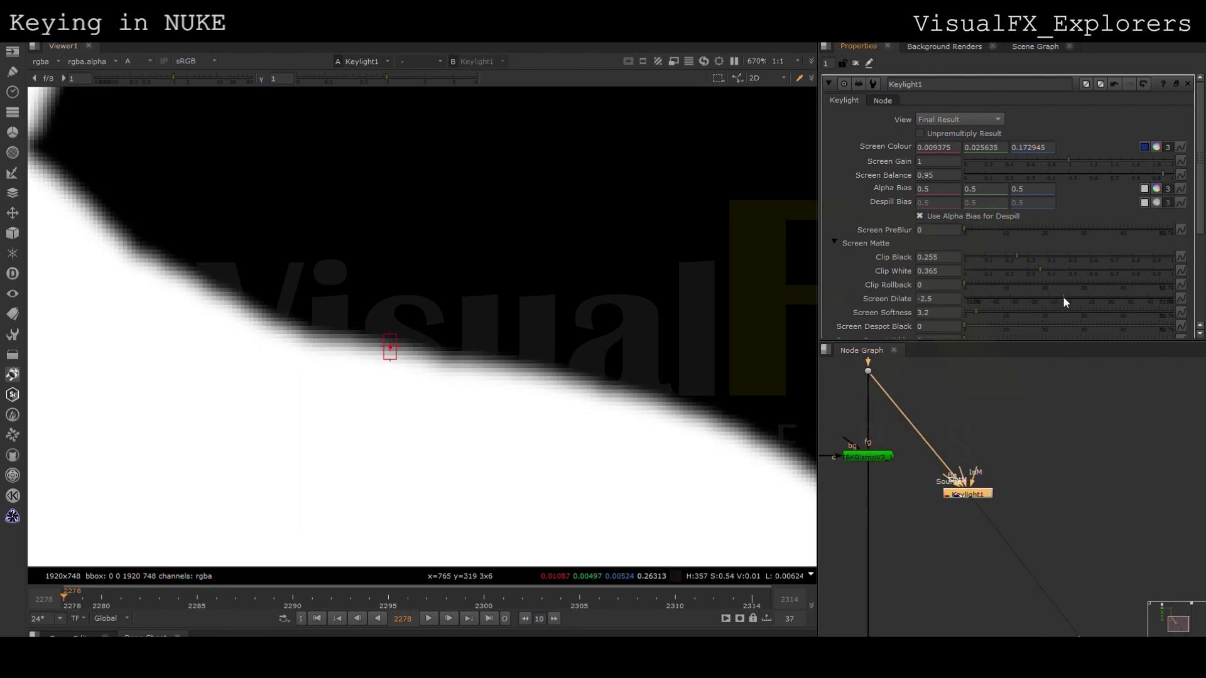
Step: Add a Merge node below the IBKGizmo combining it with Keylight1, and view the full composite in colour
{"action": "left_click", "coordinate": [966, 528]}
{"action": "key", "text": "m"}
{"action": "left_click_drag", "start_coordinate": [964, 524], "coordinate": [868, 568]}
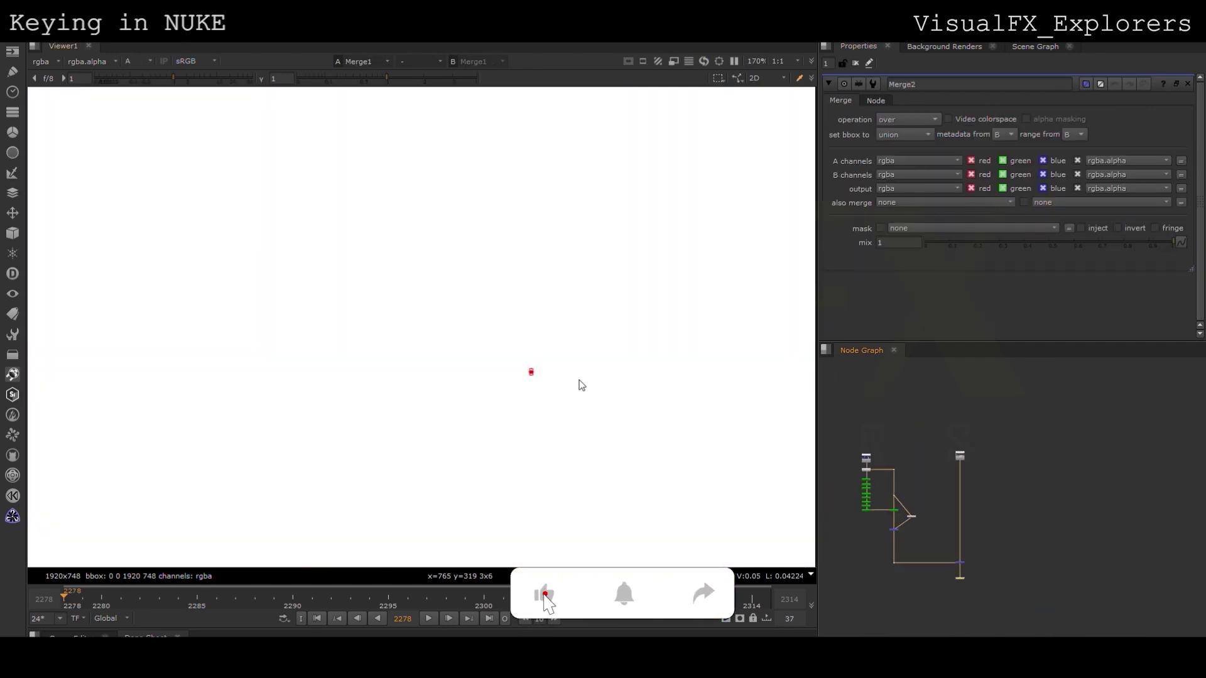
{"action": "key", "text": "a"}
{"action": "scroll", "coordinate": [652, 470], "scroll_direction": "down", "scroll_amount": 5}
{"action": "middle_click_drag", "start_coordinate": [652, 469], "coordinate": [503, 423]}
{"action": "scroll", "coordinate": [526, 356], "scroll_direction": "down", "scroll_amount": 3}
{"action": "scroll", "coordinate": [885, 518], "scroll_direction": "up", "scroll_amount": 8}
Step: Toggle the second Merge node off and on to compare the composite with and without the Keylight matte
{"action": "left_click", "coordinate": [915, 564]}
{"action": "key", "text": "d"}
{"action": "key", "text": "d"}
{"action": "key", "text": "d"}
{"action": "key", "text": "d"}
{"action": "key", "text": "d"}
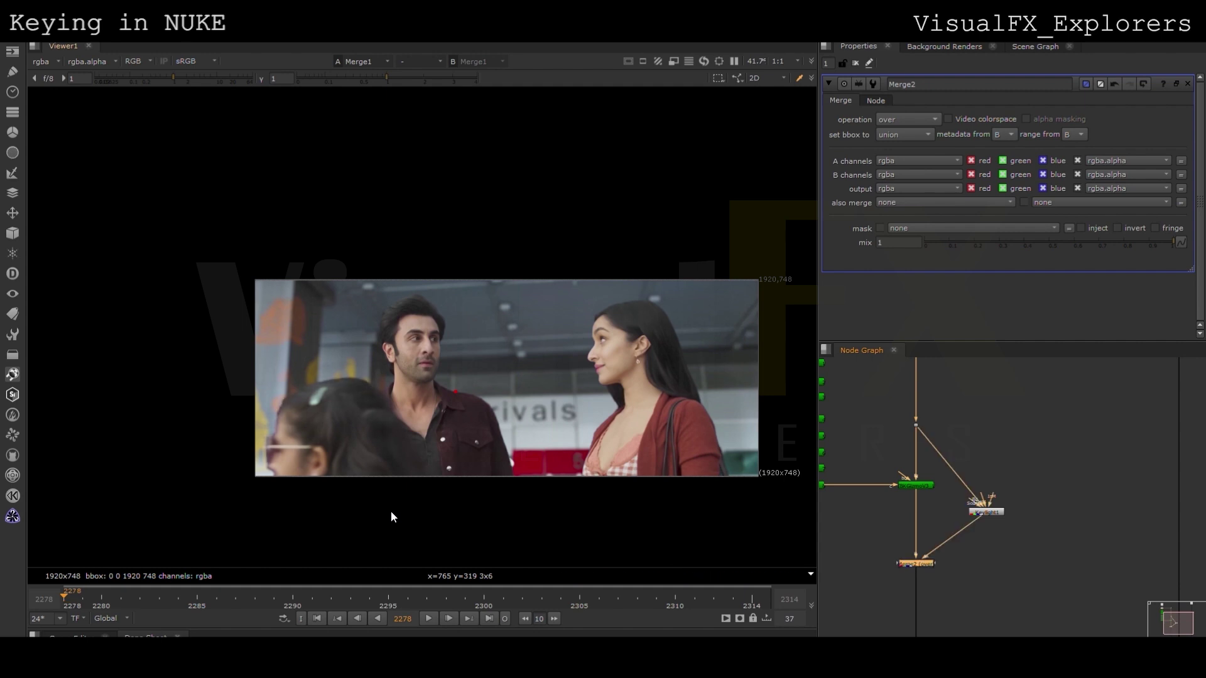
Step: Check the composite across its opening frames and view the original Read1 blue-screen plate for comparison
{"action": "left_click", "coordinate": [160, 598]}
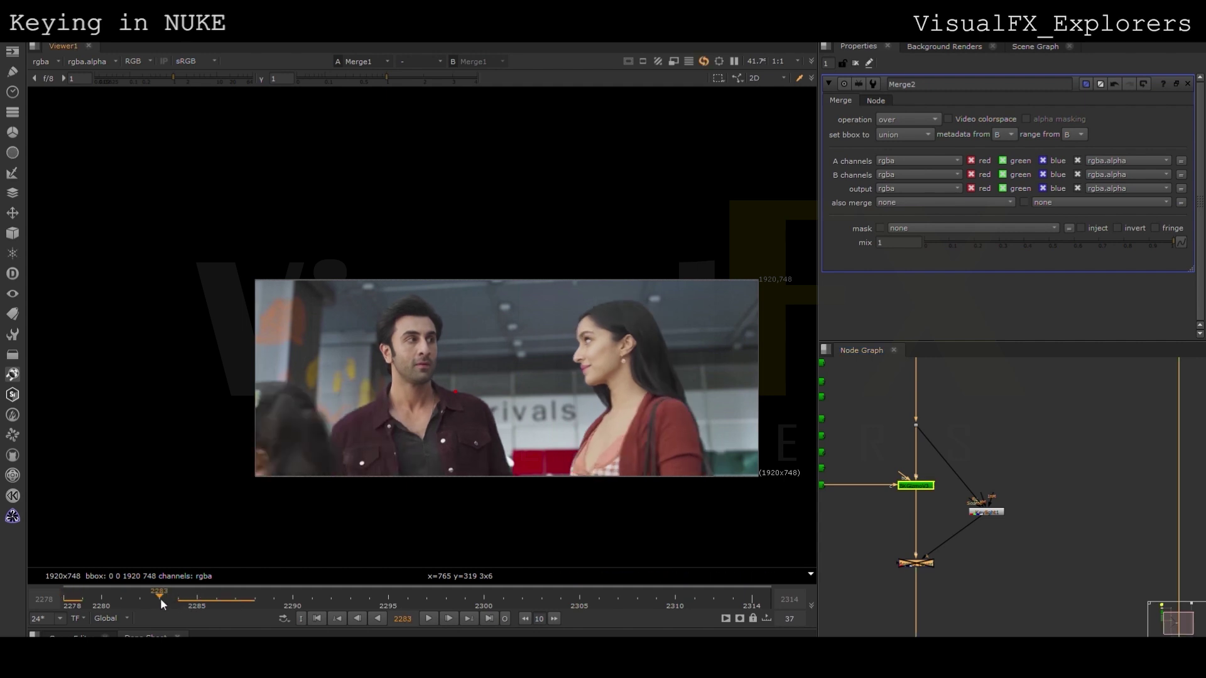
{"action": "left_click", "coordinate": [65, 597]}
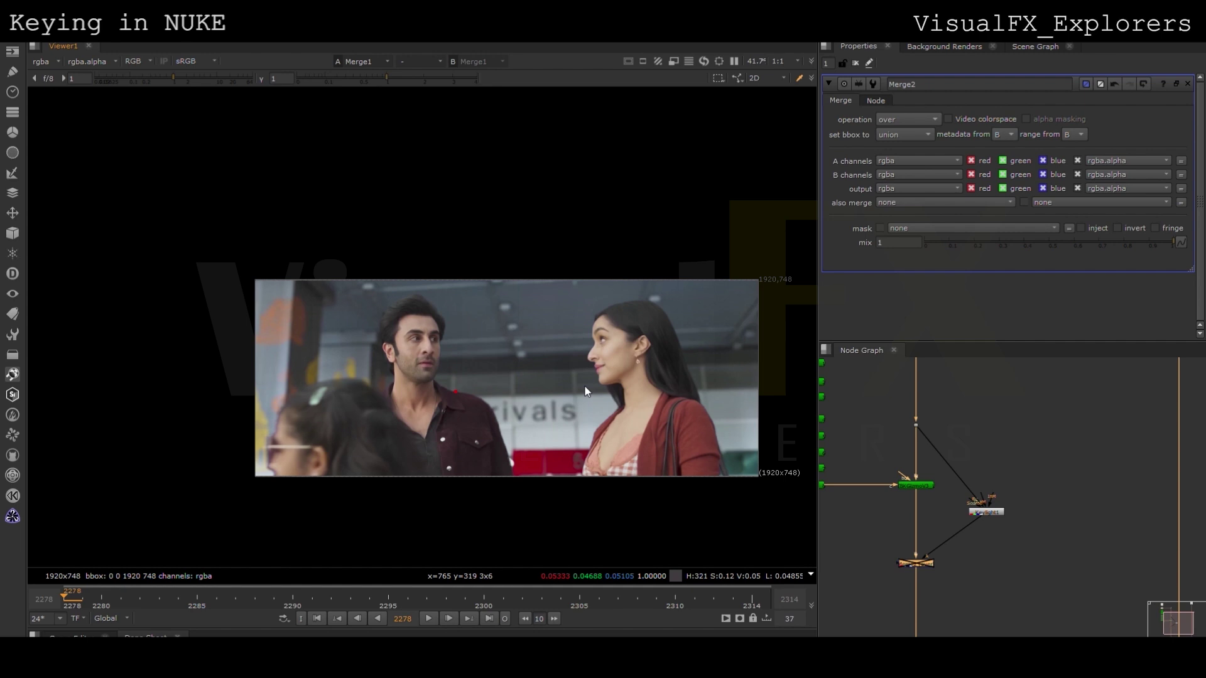
{"action": "scroll", "coordinate": [429, 387], "scroll_direction": "up", "scroll_amount": 1}
{"action": "middle_click_drag", "start_coordinate": [492, 432], "coordinate": [414, 398]}
{"action": "left_click_drag", "start_coordinate": [215, 607], "coordinate": [85, 607]}
{"action": "scroll", "coordinate": [936, 515], "scroll_direction": "down", "scroll_amount": 4}
{"action": "left_click", "coordinate": [873, 403]}
{"action": "key", "text": "1"}
{"action": "scroll", "coordinate": [924, 431], "scroll_direction": "down", "scroll_amount": 4}
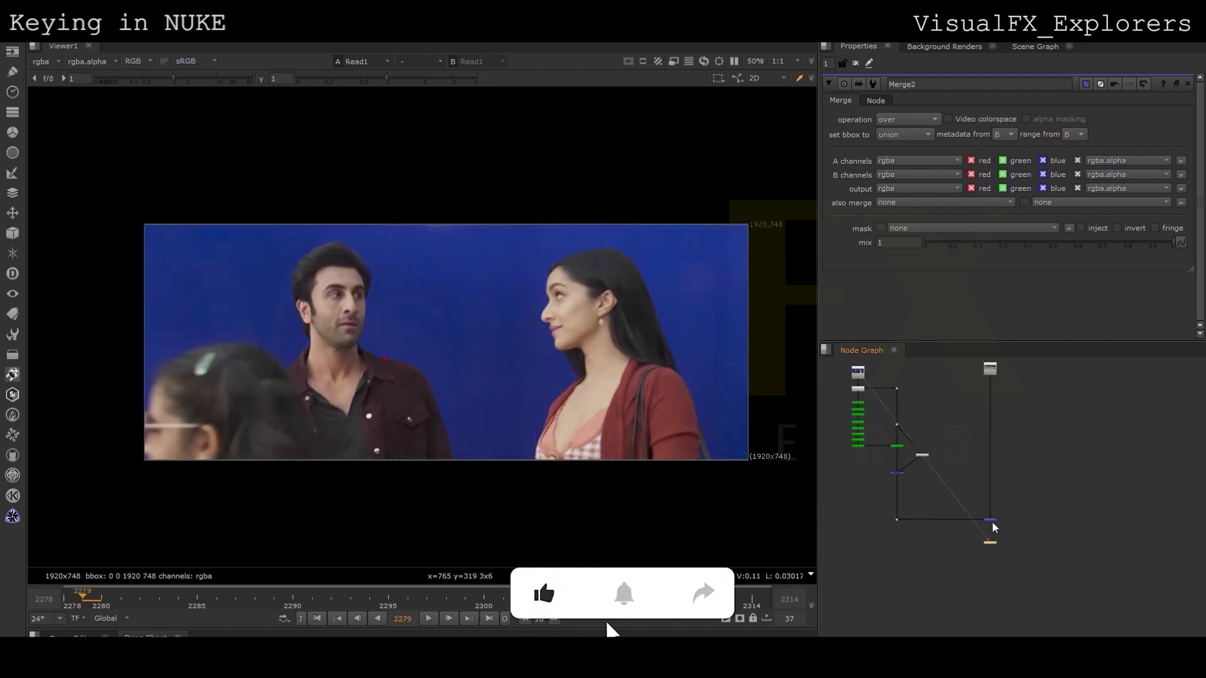
Step: View the final composite over the background and check its alpha channel
{"action": "scroll", "coordinate": [990, 521], "scroll_direction": "up", "scroll_amount": 4}
{"action": "left_click", "coordinate": [994, 519]}
{"action": "key", "text": "1"}
{"action": "left_click", "coordinate": [860, 454]}
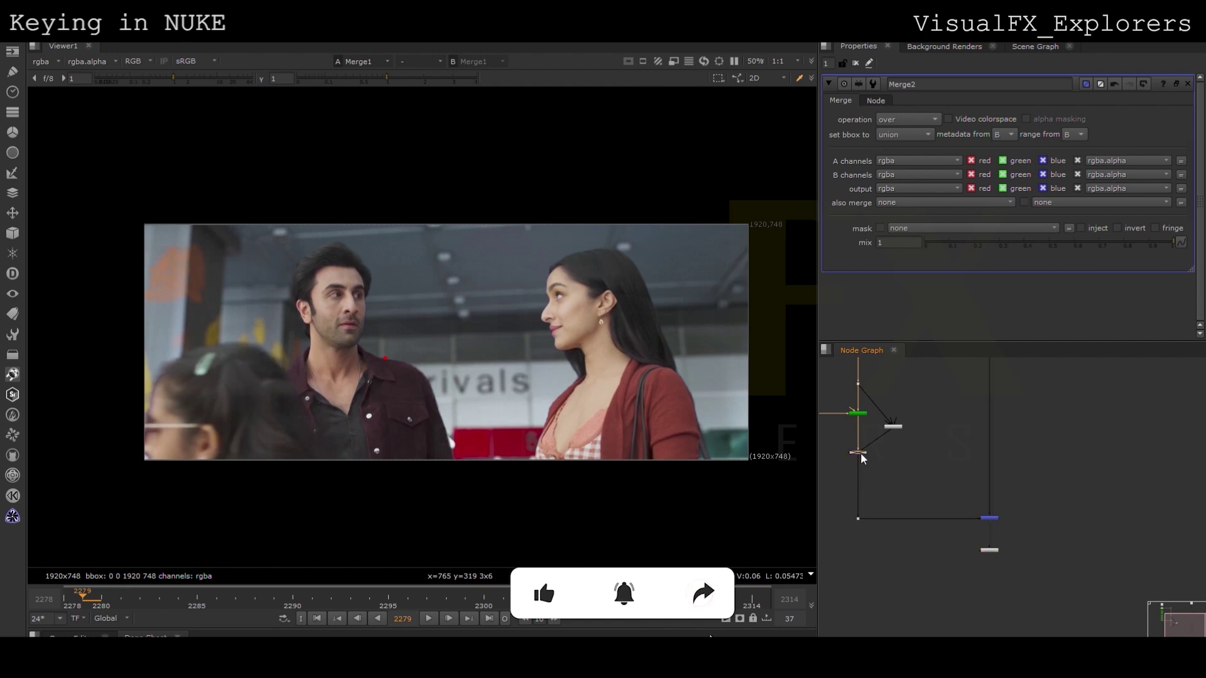
{"action": "left_click", "coordinate": [982, 516]}
{"action": "key", "text": "a"}
{"action": "key", "text": "a"}
Step: Compare the IBKGizmo key, the Merge combining it with Keylight1, and the final background composite
{"action": "scroll", "coordinate": [876, 448], "scroll_direction": "up", "scroll_amount": 3}
{"action": "left_click", "coordinate": [850, 391]}
{"action": "key", "text": "1"}
{"action": "left_click", "coordinate": [853, 458]}
{"action": "key", "text": "1"}
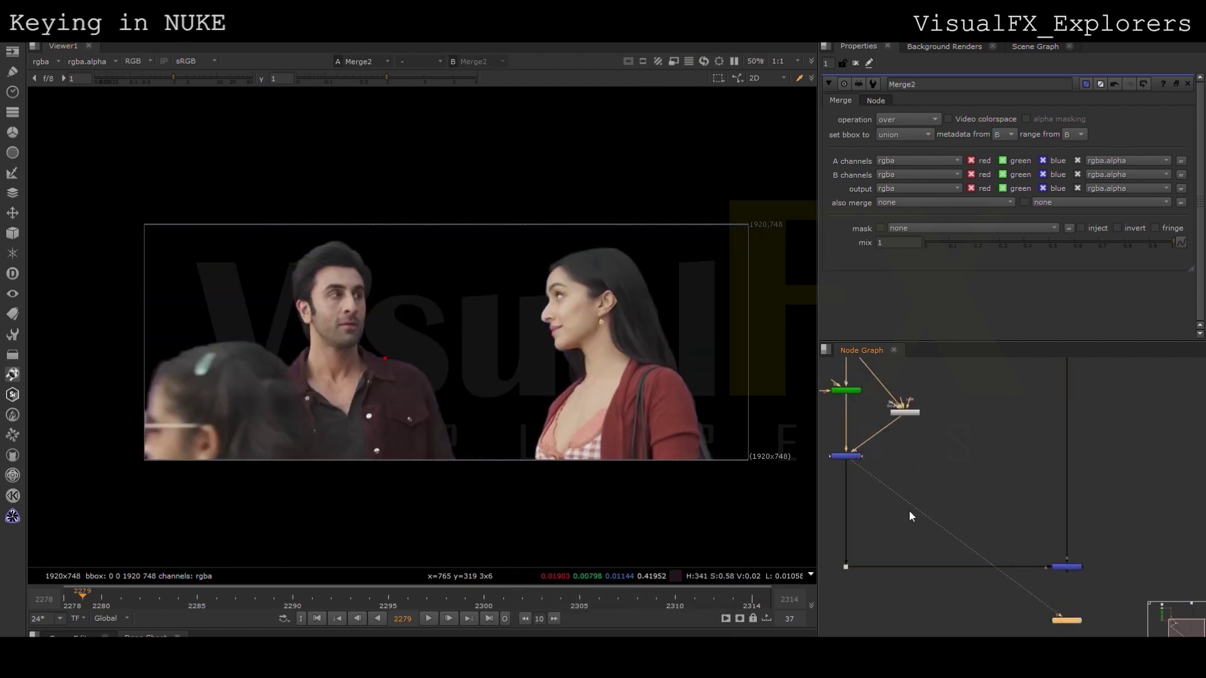
{"action": "left_click", "coordinate": [1067, 567]}
{"action": "key", "text": "1"}
Step: Load the denoised plate and the final Merge into separate viewer inputs and toggle between them repeatedly
{"action": "scroll", "coordinate": [1033, 465], "scroll_direction": "down", "scroll_amount": 3}
{"action": "middle_click_drag", "start_coordinate": [954, 410], "coordinate": [953, 464]}
{"action": "left_click", "coordinate": [892, 418]}
{"action": "key", "text": "1"}
{"action": "middle_click_drag", "start_coordinate": [980, 539], "coordinate": [959, 478]}
{"action": "left_click", "coordinate": [1028, 508]}
{"action": "key", "text": "1"}
{"action": "key", "text": "2"}
{"action": "key", "text": "1"}
{"action": "key", "text": "2"}
{"action": "key", "text": "1"}
{"action": "key", "text": "2"}
{"action": "key", "text": "1"}
Step: Examine the actors' edges in the composite up close, including the alpha channel
{"action": "scroll", "coordinate": [572, 468], "scroll_direction": "up", "scroll_amount": 2}
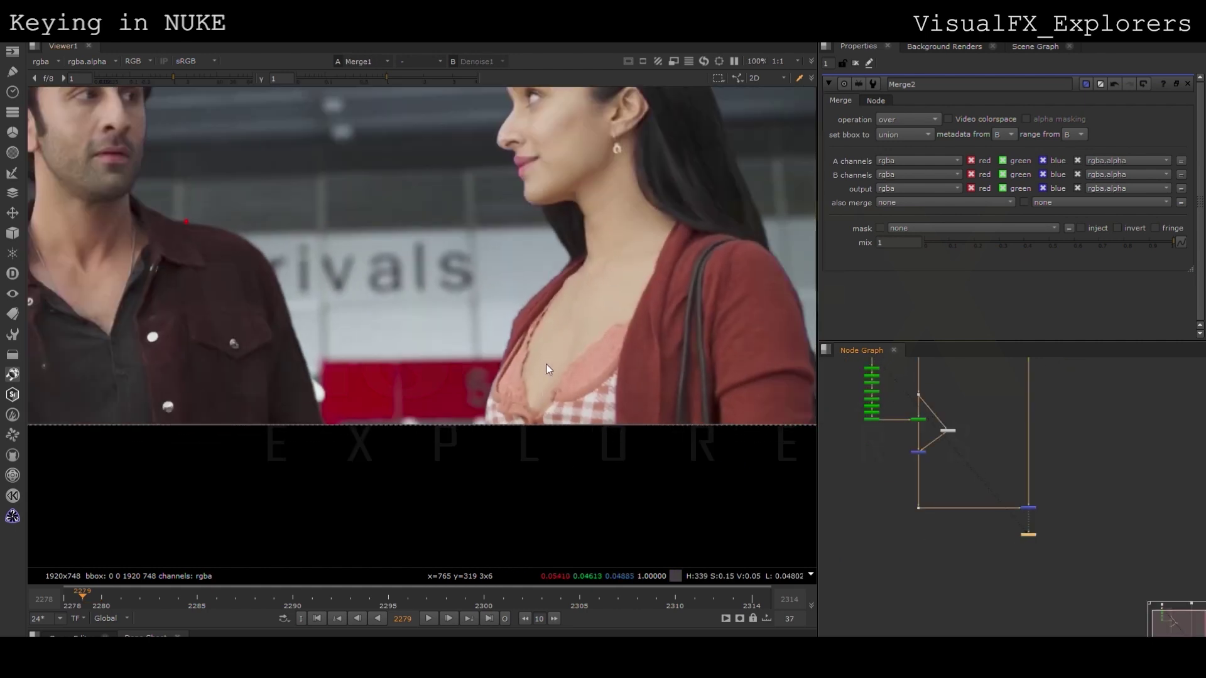
{"action": "scroll", "coordinate": [547, 402], "scroll_direction": "up", "scroll_amount": 4}
{"action": "scroll", "coordinate": [564, 418], "scroll_direction": "down", "scroll_amount": 3}
{"action": "middle_click_drag", "start_coordinate": [564, 419], "coordinate": [754, 533]}
{"action": "middle_click_drag", "start_coordinate": [398, 454], "coordinate": [435, 442]}
{"action": "scroll", "coordinate": [694, 451], "scroll_direction": "down", "scroll_amount": 2}
{"action": "key", "text": "a"}
{"action": "key", "text": "a"}
{"action": "scroll", "coordinate": [695, 451], "scroll_direction": "down", "scroll_amount": 2}
{"action": "scroll", "coordinate": [435, 442], "scroll_direction": "down", "scroll_amount": 1}
Step: At frame 2278, set Keylight1's Screen Dilate to -14.5 and Screen Softness to 11, and view the combined key
{"action": "left_click_drag", "start_coordinate": [255, 589], "coordinate": [63, 588]}
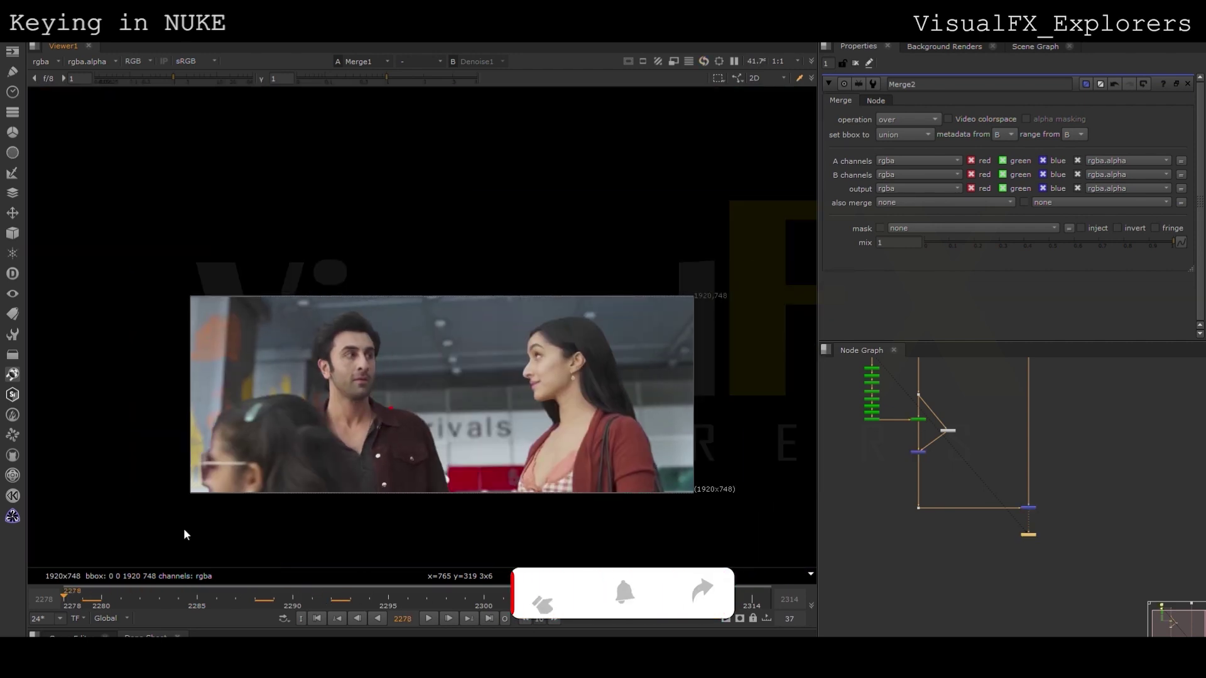
{"action": "scroll", "coordinate": [194, 510], "scroll_direction": "up", "scroll_amount": 4}
{"action": "scroll", "coordinate": [955, 466], "scroll_direction": "up", "scroll_amount": 2}
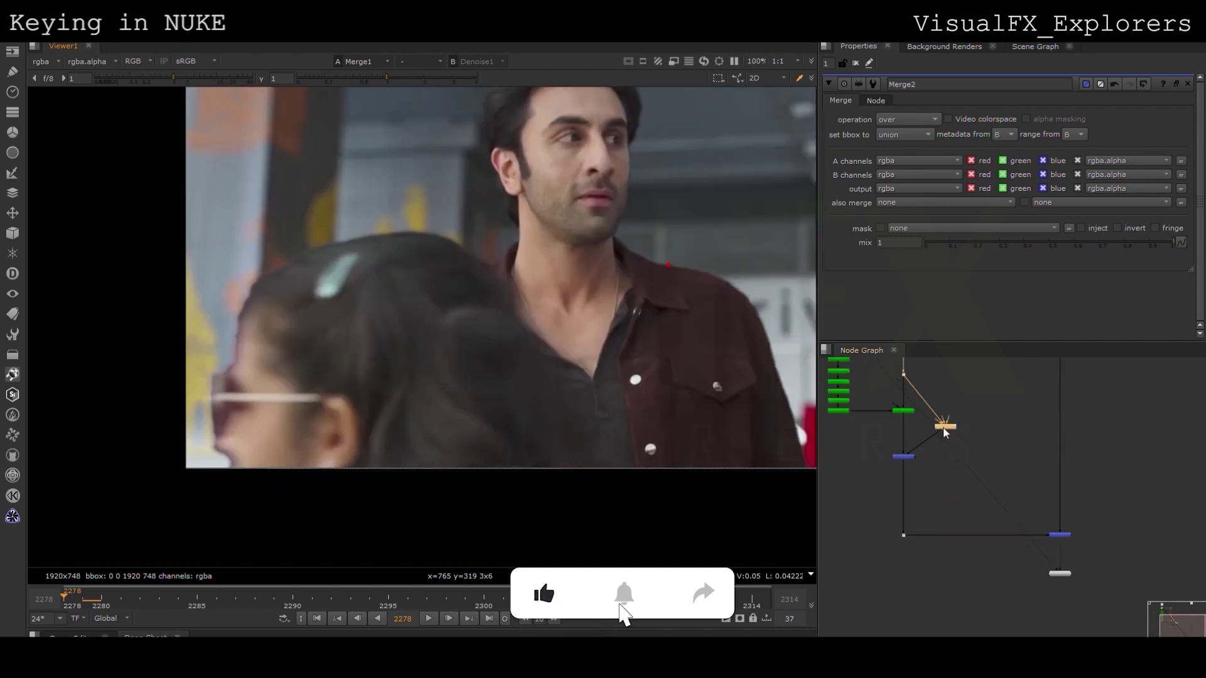
{"action": "double_click", "coordinate": [945, 427]}
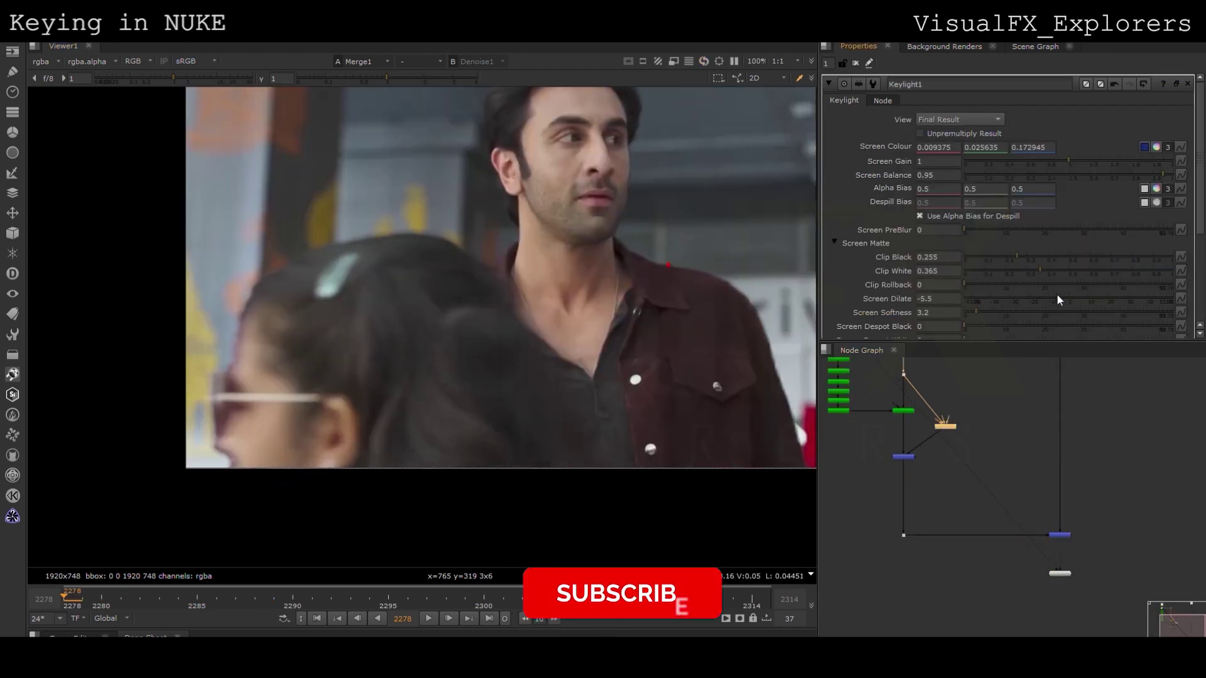
{"action": "left_click_drag", "start_coordinate": [1055, 296], "coordinate": [1005, 310]}
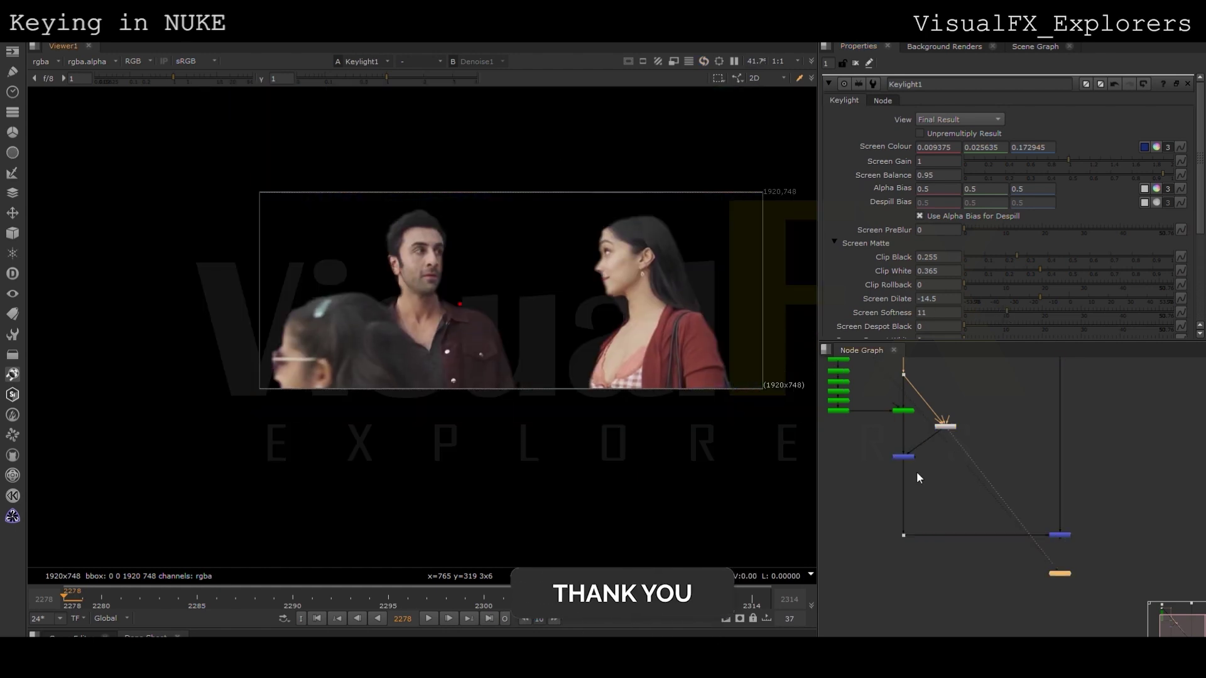
{"action": "left_click", "coordinate": [902, 457]}
{"action": "key", "text": "1"}
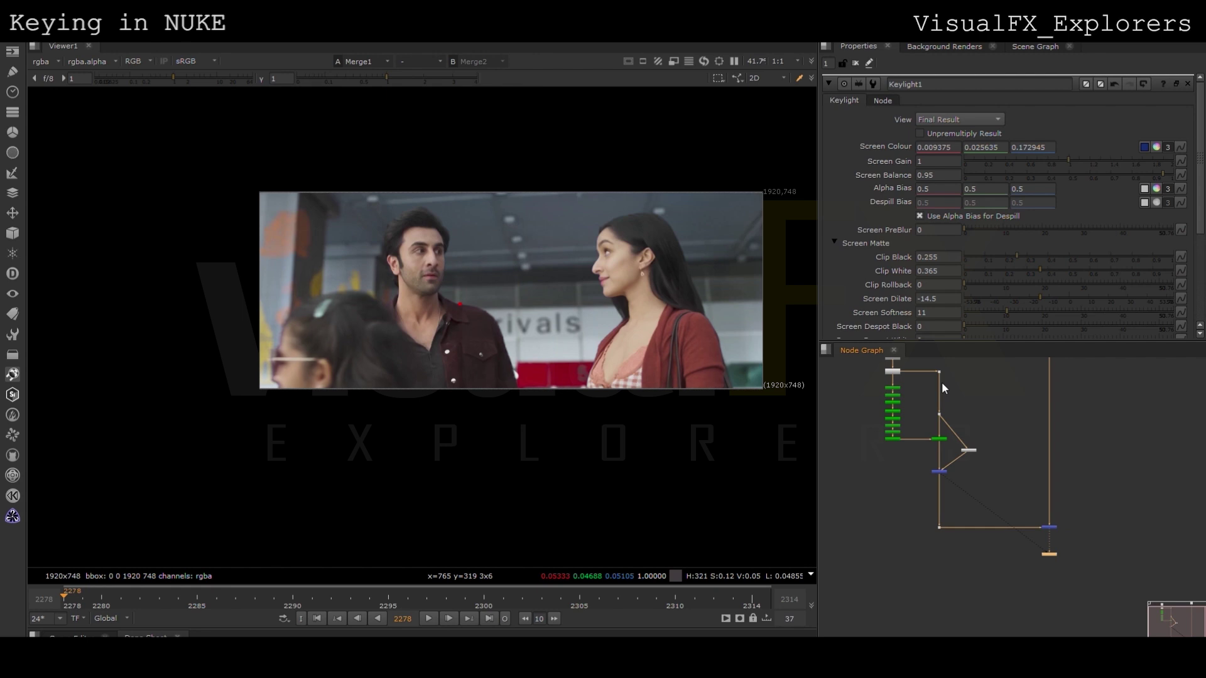
Step: Toggle the viewer between the final composite and the denoised blue-screen plate with the adjusted Keylight matte
{"action": "left_click", "coordinate": [1048, 528]}
{"action": "key", "text": "1"}
{"action": "key", "text": "2"}
{"action": "key", "text": "1"}
{"action": "key", "text": "2"}
{"action": "key", "text": "1"}
{"action": "key", "text": "2"}
{"action": "key", "text": "1"}
{"action": "key", "text": "2"}
{"action": "scroll", "coordinate": [999, 468], "scroll_direction": "up", "scroll_amount": 1}
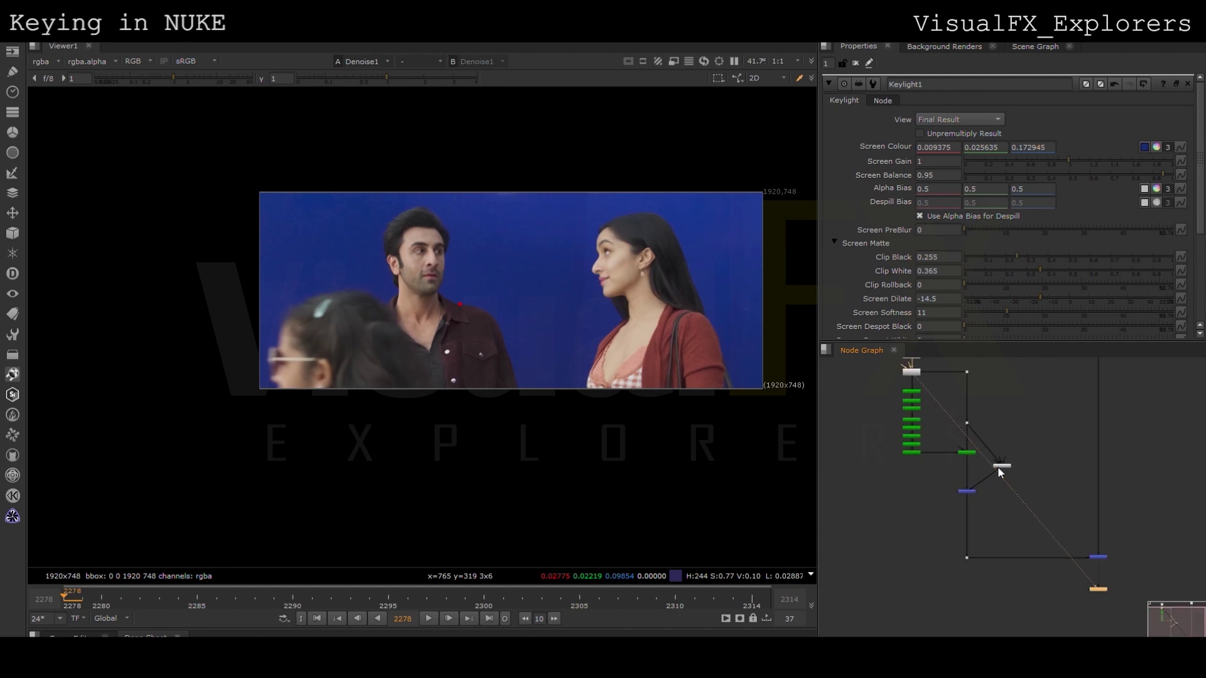
Step: Move the background branch, its final Merge and the Viewer farther from the keying nodes, and view the composite
{"action": "scroll", "coordinate": [1043, 428], "scroll_direction": "down", "scroll_amount": 3}
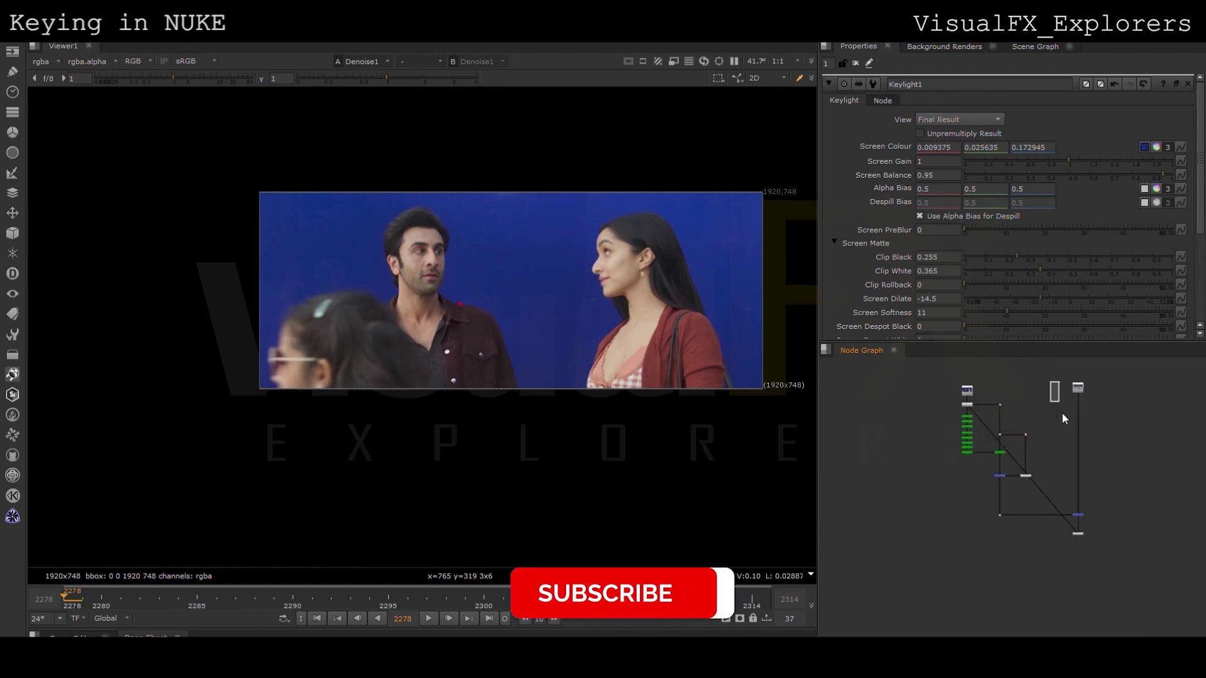
{"action": "left_click_drag", "start_coordinate": [1062, 412], "coordinate": [1099, 568]}
{"action": "left_click_drag", "start_coordinate": [1079, 516], "coordinate": [1132, 515]}
{"action": "left_click_drag", "start_coordinate": [985, 420], "coordinate": [1110, 536]}
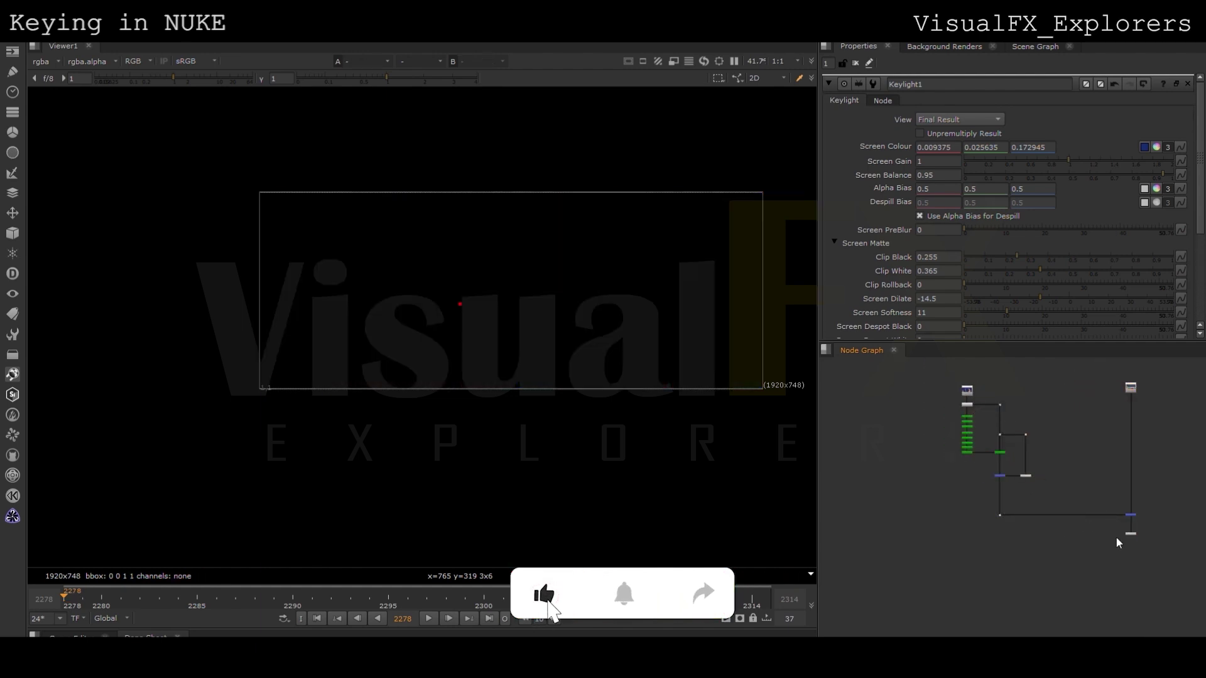
{"action": "scroll", "coordinate": [1130, 528], "scroll_direction": "up", "scroll_amount": 3}
{"action": "key", "text": "1"}
Step: Lower the final Merge row and align Keylight1 level with the Merge below the IBKGizmo
{"action": "left_click_drag", "start_coordinate": [868, 490], "coordinate": [1205, 612]}
{"action": "left_click_drag", "start_coordinate": [1132, 510], "coordinate": [1132, 566]}
{"action": "left_click_drag", "start_coordinate": [880, 426], "coordinate": [973, 458]}
{"action": "left_click_drag", "start_coordinate": [906, 442], "coordinate": [903, 428]}
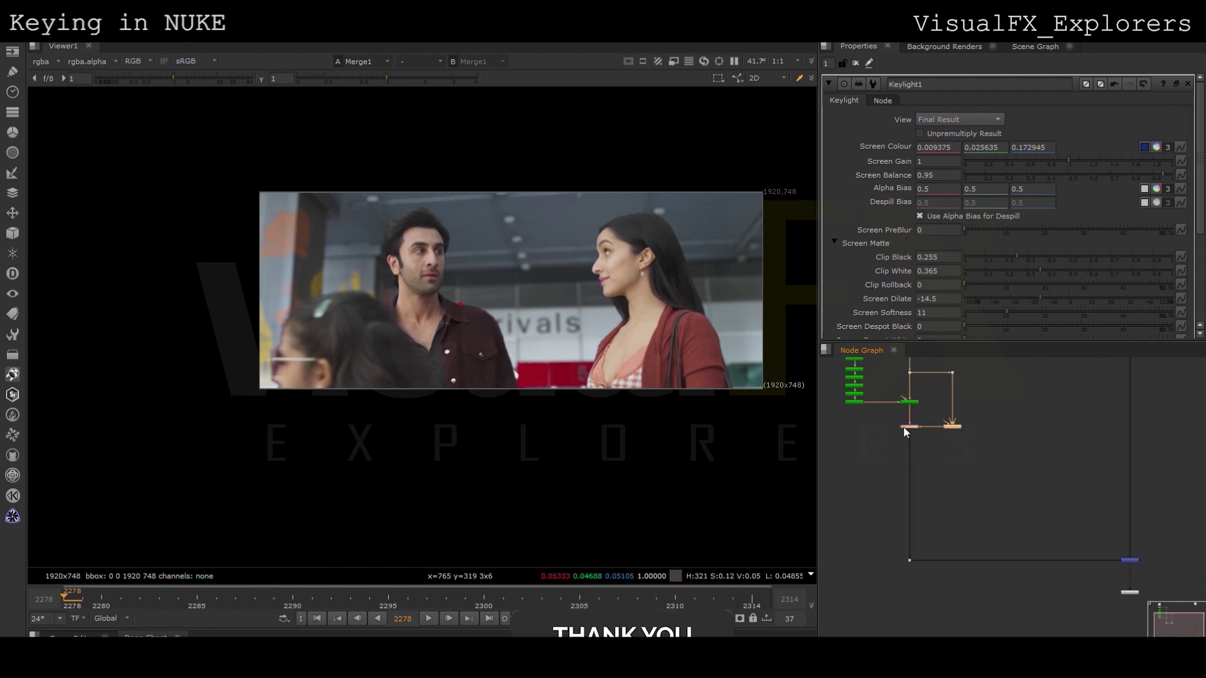
Step: Inspect the man's hair and face edges in the final composite at frame 2278
{"action": "scroll", "coordinate": [527, 470], "scroll_direction": "up", "scroll_amount": 2}
{"action": "middle_click_drag", "start_coordinate": [456, 366], "coordinate": [443, 402]}
{"action": "scroll", "coordinate": [393, 299], "scroll_direction": "up", "scroll_amount": 4}
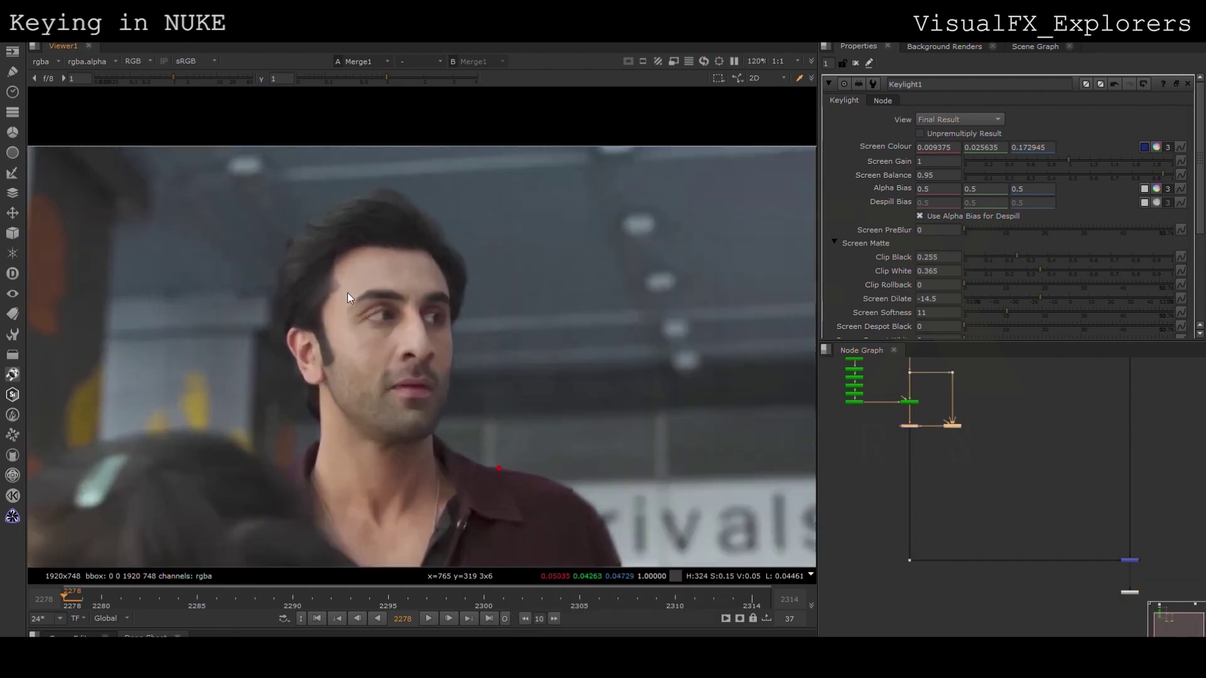
{"action": "scroll", "coordinate": [392, 298], "scroll_direction": "down", "scroll_amount": 4}
{"action": "middle_click_drag", "start_coordinate": [402, 308], "coordinate": [407, 274]}
{"action": "scroll", "coordinate": [995, 511], "scroll_direction": "down", "scroll_amount": 2}
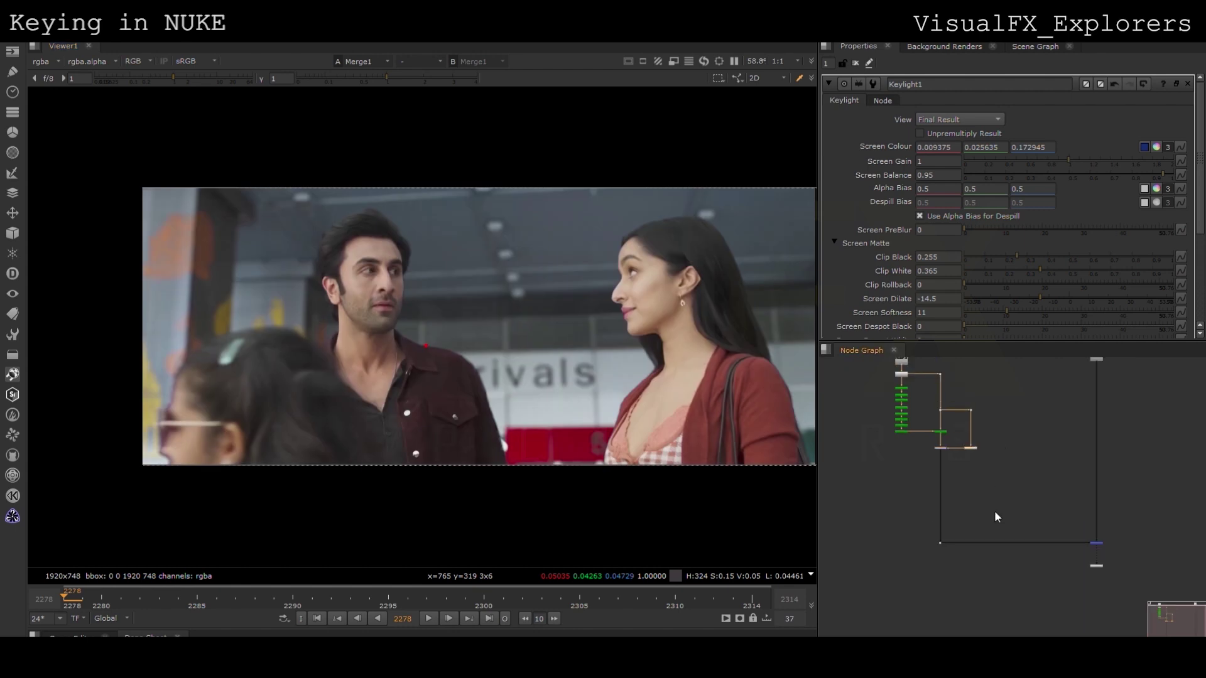
Step: Compare the foreground girl's nose and mouth edge in the denoised plate and in the final composite
{"action": "middle_click_drag", "start_coordinate": [993, 511], "coordinate": [1000, 542]}
{"action": "scroll", "coordinate": [908, 405], "scroll_direction": "up", "scroll_amount": 4}
{"action": "left_click", "coordinate": [907, 414]}
{"action": "key", "text": "1"}
{"action": "scroll", "coordinate": [138, 470], "scroll_direction": "up", "scroll_amount": 10}
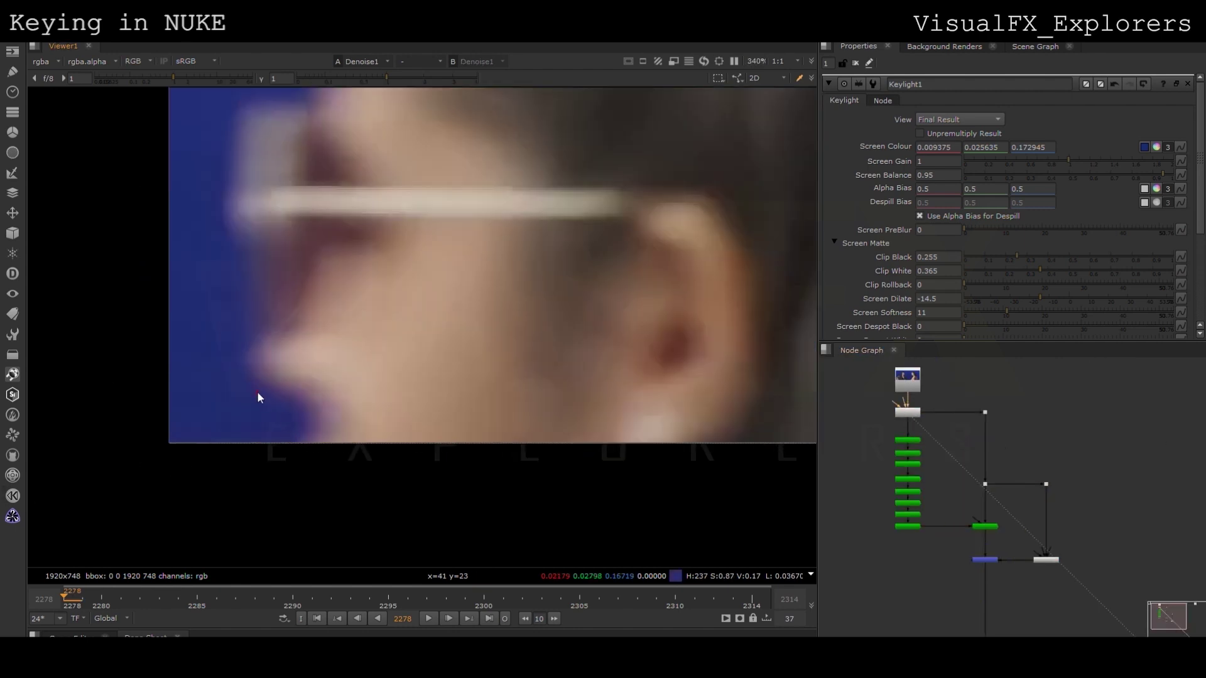
{"action": "scroll", "coordinate": [983, 559], "scroll_direction": "down", "scroll_amount": 4}
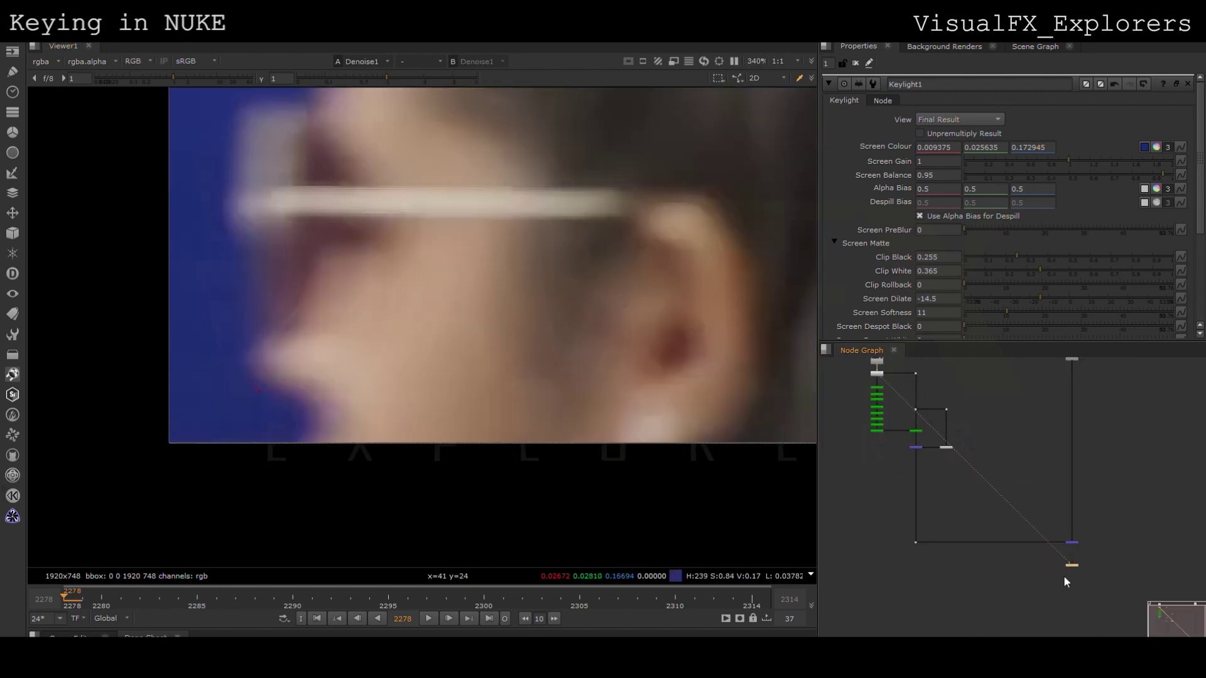
{"action": "left_click", "coordinate": [1070, 544]}
{"action": "key", "text": "1"}
{"action": "scroll", "coordinate": [942, 439], "scroll_direction": "up", "scroll_amount": 2}
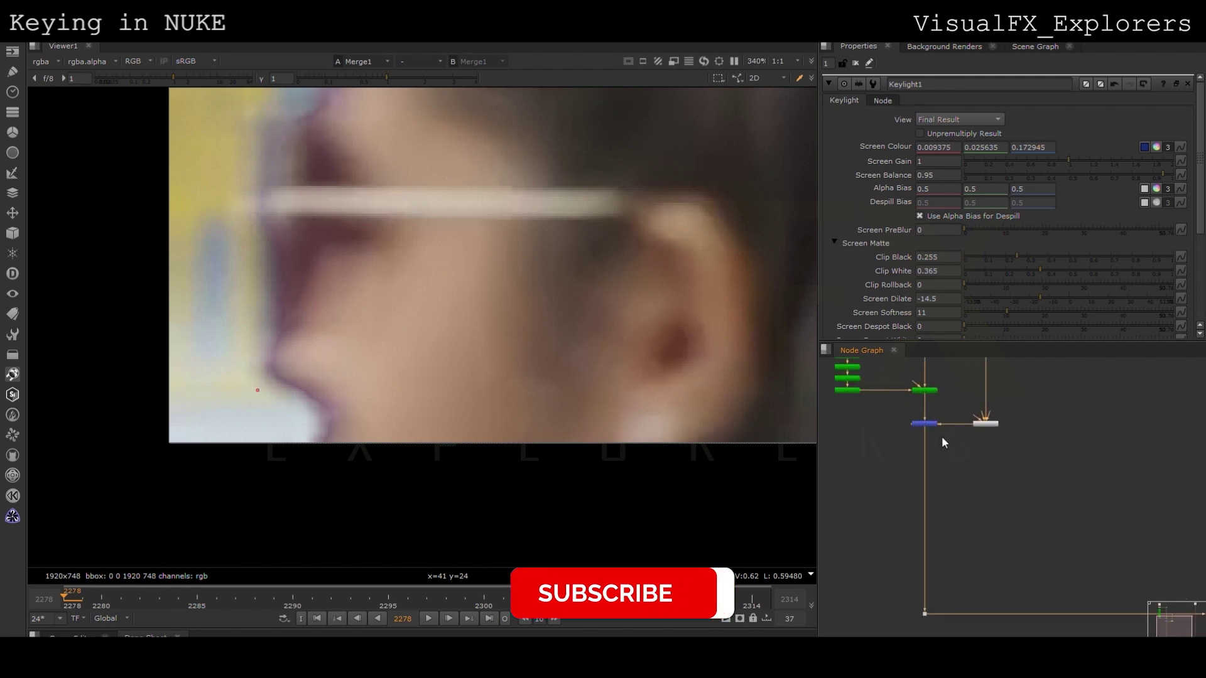
Step: View the clean plate from the last IBKColour node around the foreground girl's face
{"action": "scroll", "coordinate": [899, 513], "scroll_direction": "down", "scroll_amount": 2}
{"action": "left_click", "coordinate": [899, 422]}
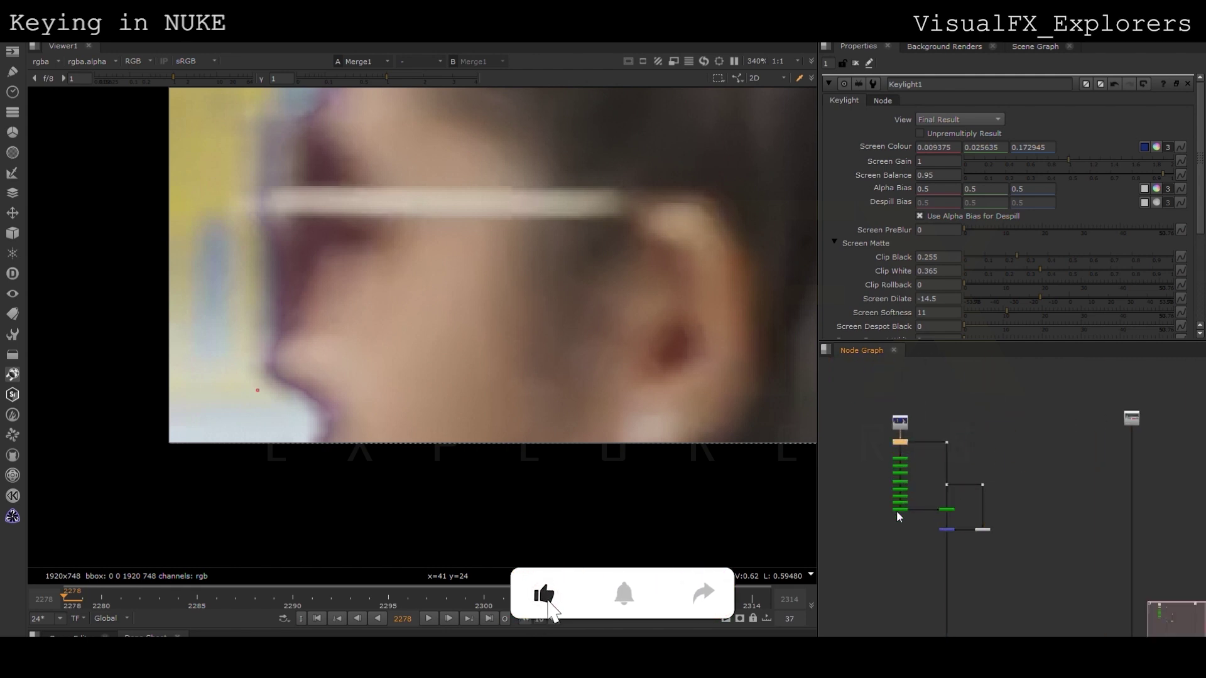
{"action": "key", "text": "1"}
{"action": "scroll", "coordinate": [294, 409], "scroll_direction": "up", "scroll_amount": 1}
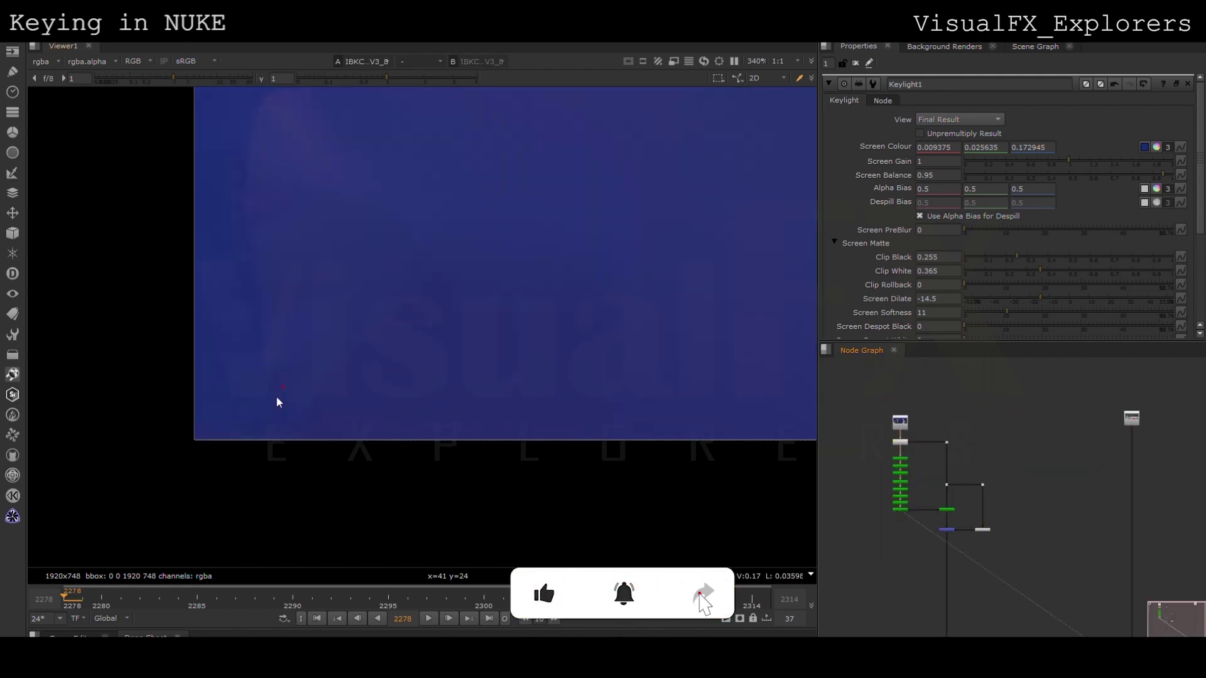
{"action": "scroll", "coordinate": [277, 401], "scroll_direction": "up", "scroll_amount": 1}
{"action": "scroll", "coordinate": [879, 461], "scroll_direction": "up", "scroll_amount": 2}
Step: Move the remaining IBKColour nodes and the keyer nodes down, opening a gap below the first IBKColour
{"action": "left_click_drag", "start_coordinate": [876, 455], "coordinate": [911, 575]}
{"action": "left_click", "coordinate": [991, 547]}
{"action": "left_click_drag", "start_coordinate": [966, 547], "coordinate": [1082, 596]}
{"action": "left_click_drag", "start_coordinate": [1003, 560], "coordinate": [1004, 578]}
Step: Insert a Merge node below the first IBKColour and feed its A input from a new Roto node
{"action": "left_click", "coordinate": [873, 472]}
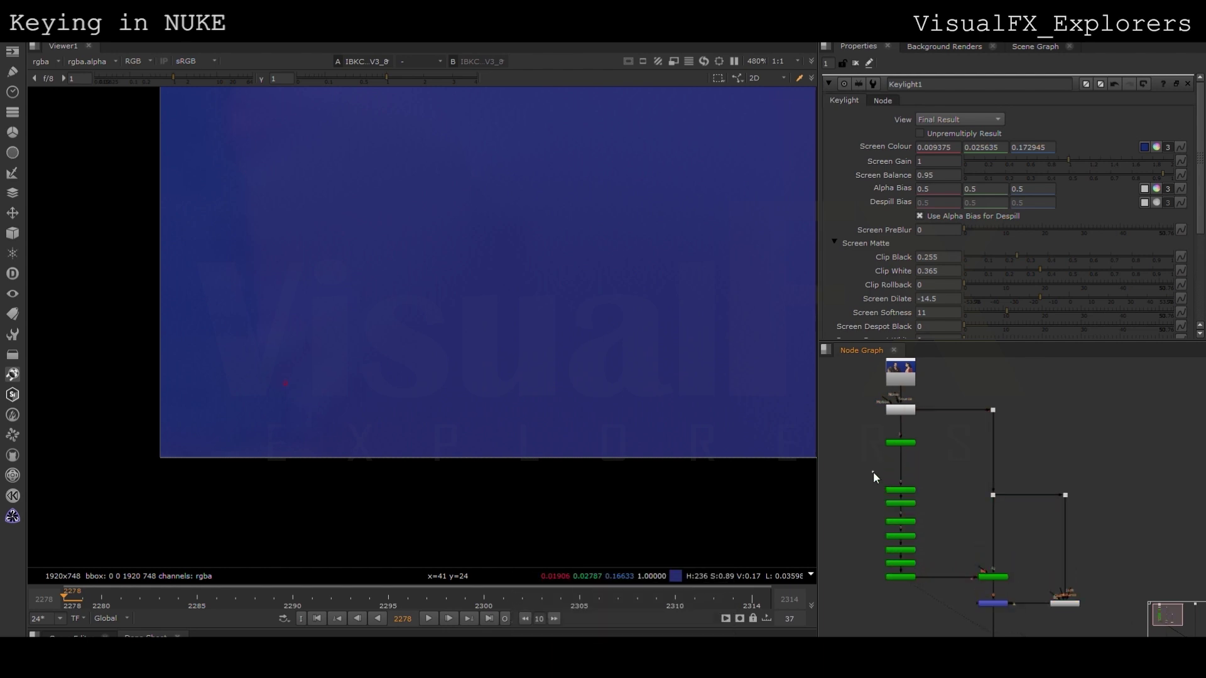
{"action": "key", "text": "m"}
{"action": "left_click_drag", "start_coordinate": [874, 472], "coordinate": [898, 472]}
{"action": "left_click", "coordinate": [872, 458]}
{"action": "key", "text": "o"}
Step: Raise the viewer gamma to 2.15 and draw a closed Bezier around the discoloured patch near the plate's lower-left corner
{"action": "scroll", "coordinate": [234, 359], "scroll_direction": "up", "scroll_amount": 2}
{"action": "left_click", "coordinate": [428, 78]}
{"action": "scroll", "coordinate": [307, 371], "scroll_direction": "down", "scroll_amount": 3}
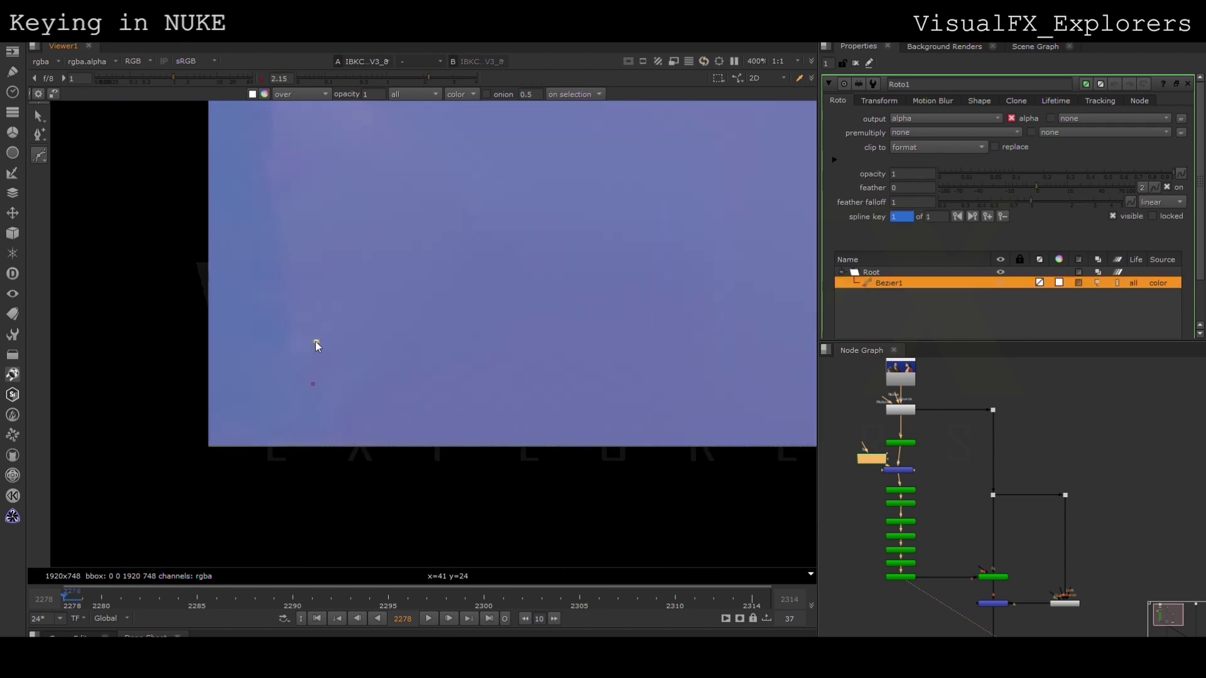
{"action": "left_click", "coordinate": [289, 406]}
{"action": "left_click", "coordinate": [286, 430]}
{"action": "left_click", "coordinate": [300, 448]}
{"action": "left_click", "coordinate": [316, 448]}
{"action": "left_click", "coordinate": [331, 413]}
{"action": "left_click", "coordinate": [333, 376]}
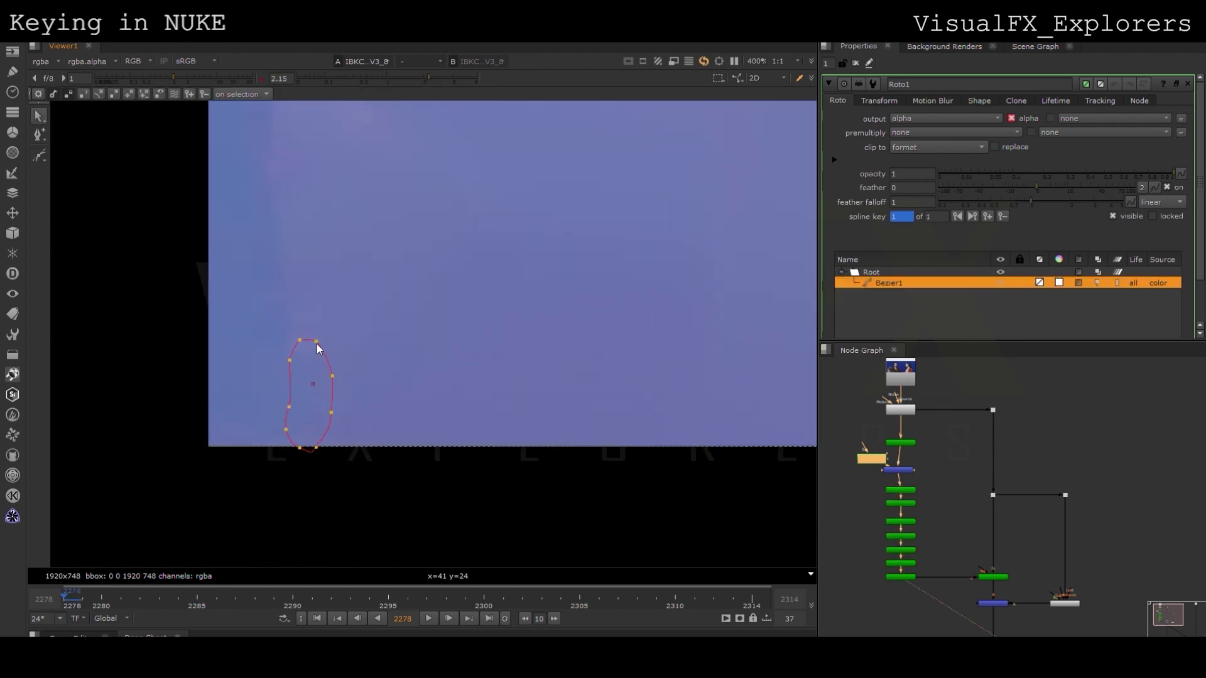
{"action": "left_click", "coordinate": [316, 342]}
Step: View the denoised plate at gamma 1 and reshape the Bezier along the girl's nose and mouth edge
{"action": "left_click", "coordinate": [900, 410]}
{"action": "scroll", "coordinate": [308, 413], "scroll_direction": "up", "scroll_amount": 1}
{"action": "left_click", "coordinate": [264, 80]}
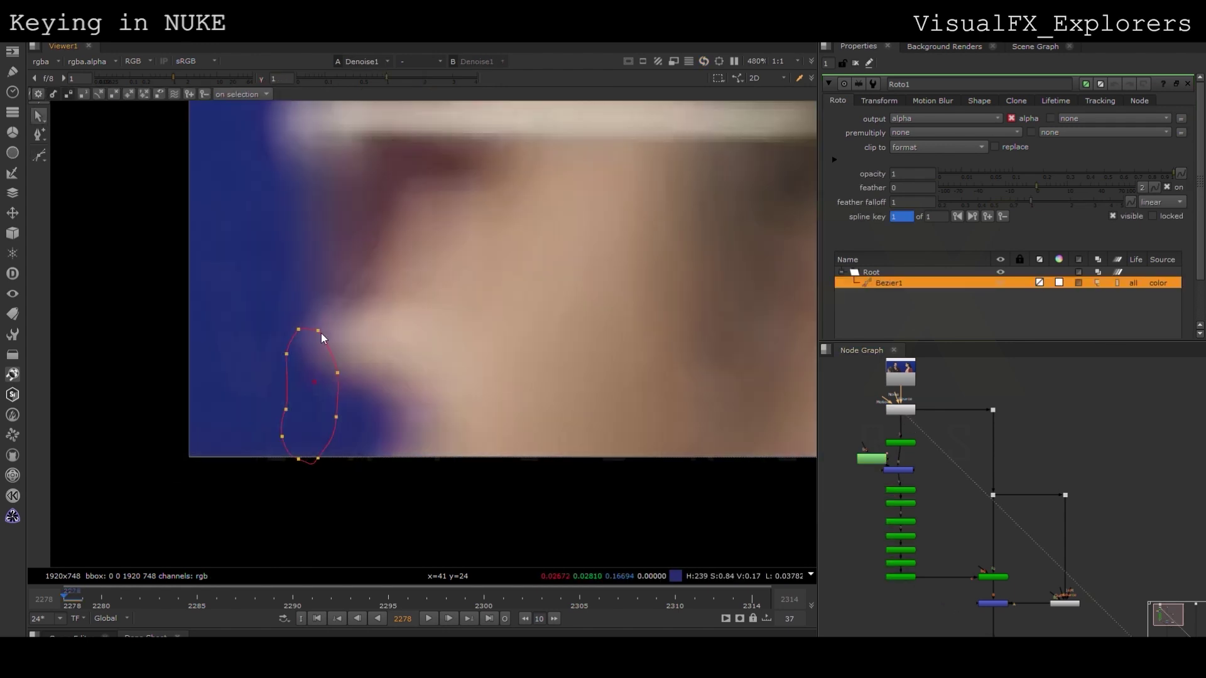
{"action": "left_click_drag", "start_coordinate": [364, 364], "coordinate": [368, 360]}
{"action": "left_click_drag", "start_coordinate": [318, 458], "coordinate": [394, 473]}
{"action": "left_click_drag", "start_coordinate": [393, 400], "coordinate": [403, 405]}
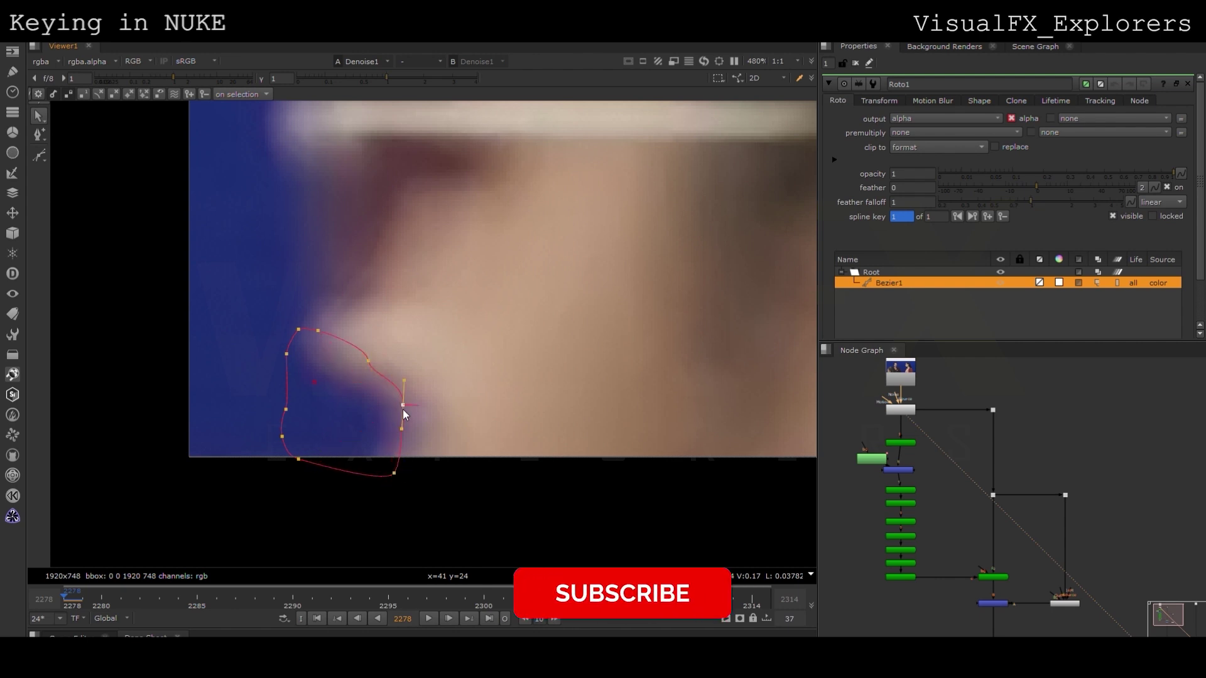
{"action": "left_click_drag", "start_coordinate": [286, 409], "coordinate": [301, 394]}
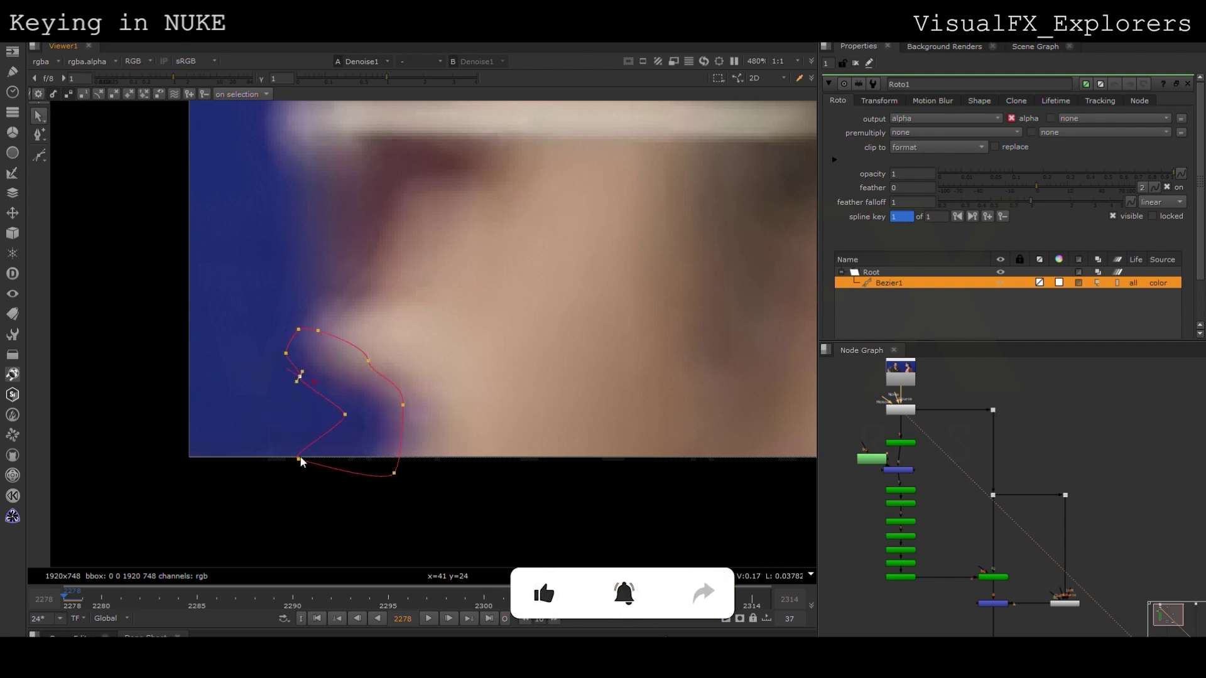
{"action": "left_click_drag", "start_coordinate": [346, 416], "coordinate": [352, 415]}
{"action": "left_click_drag", "start_coordinate": [299, 377], "coordinate": [303, 378]}
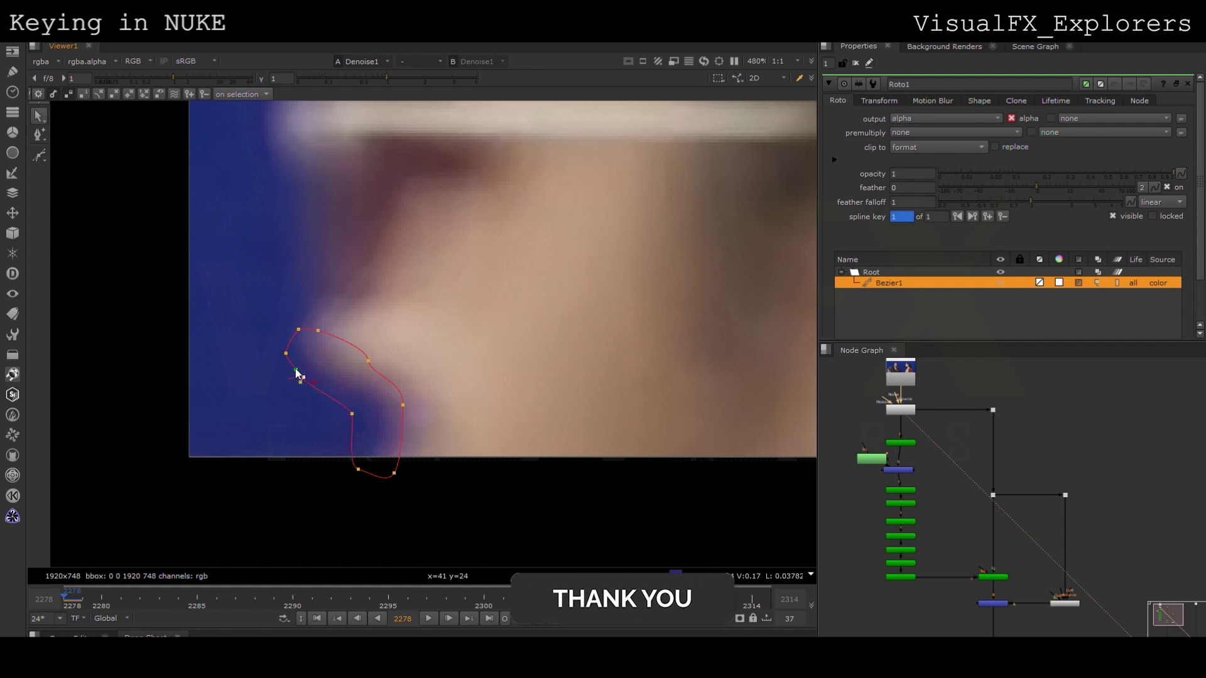
Step: Shift the Bezier's upper points upward to surround the girl's nose tip
{"action": "left_click_drag", "start_coordinate": [228, 306], "coordinate": [473, 481]}
{"action": "left_click_drag", "start_coordinate": [390, 391], "coordinate": [255, 305]}
{"action": "left_click_drag", "start_coordinate": [325, 354], "coordinate": [316, 339]}
{"action": "left_click", "coordinate": [529, 360]}
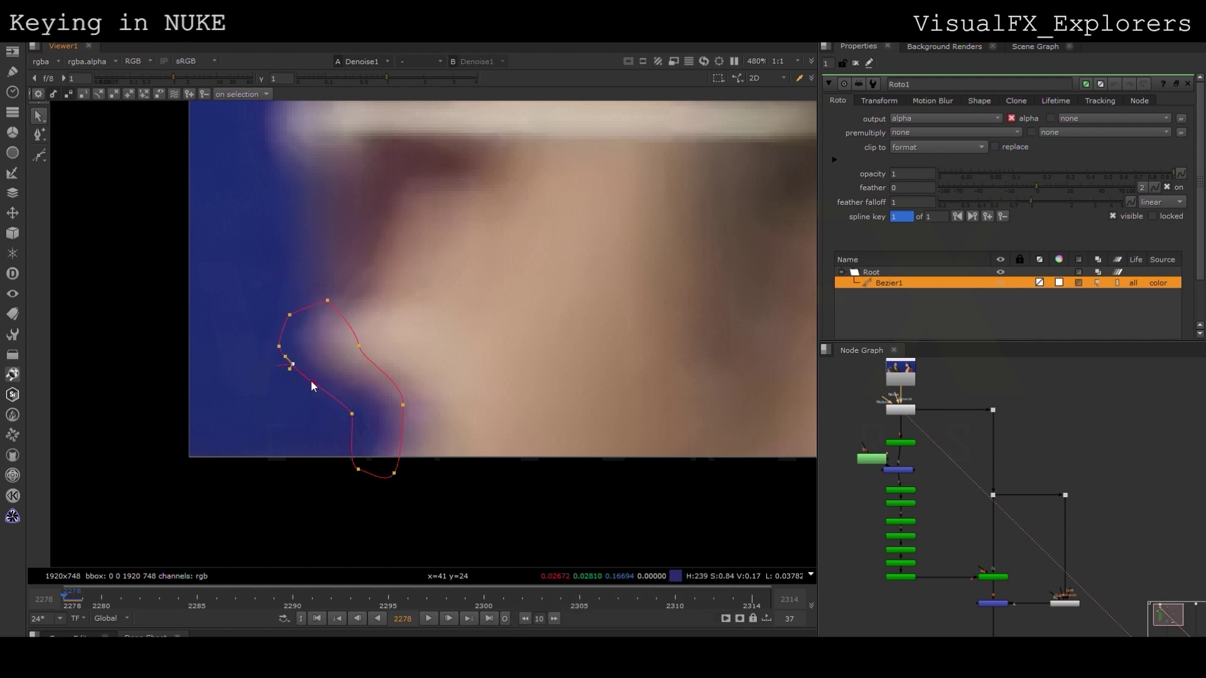
Step: Keyframe the whole Bezier on the frames following 2278, moving it toward the frame's left edge with the face
{"action": "left_click_drag", "start_coordinate": [223, 148], "coordinate": [411, 492]}
{"action": "key", "text": "Right"}
{"action": "left_click_drag", "start_coordinate": [353, 389], "coordinate": [119, 448]}
{"action": "left_click_drag", "start_coordinate": [69, 436], "coordinate": [31, 486]}
{"action": "key", "text": "Right"}
{"action": "key", "text": "Left"}
{"action": "key", "text": "Left"}
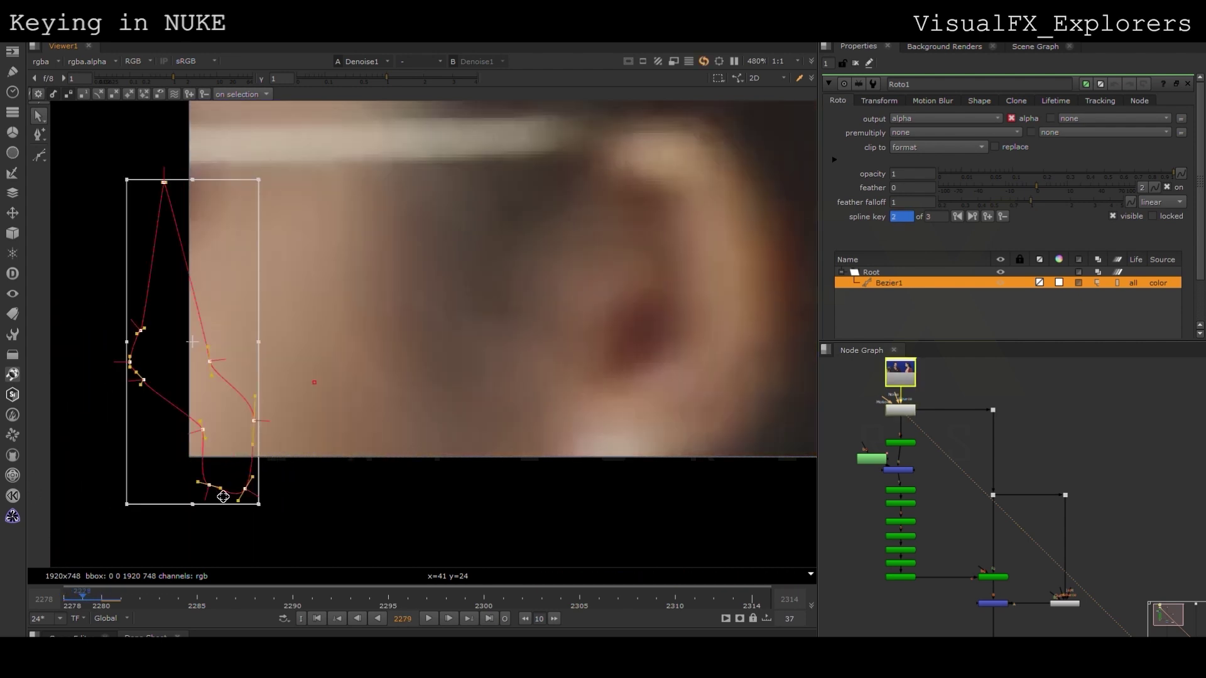
Step: Set the roto Merge's operation to stencil and view its result
{"action": "middle_click_drag", "start_coordinate": [901, 475], "coordinate": [942, 482]}
{"action": "scroll", "coordinate": [941, 481], "scroll_direction": "up", "scroll_amount": 3}
{"action": "left_click", "coordinate": [911, 461]}
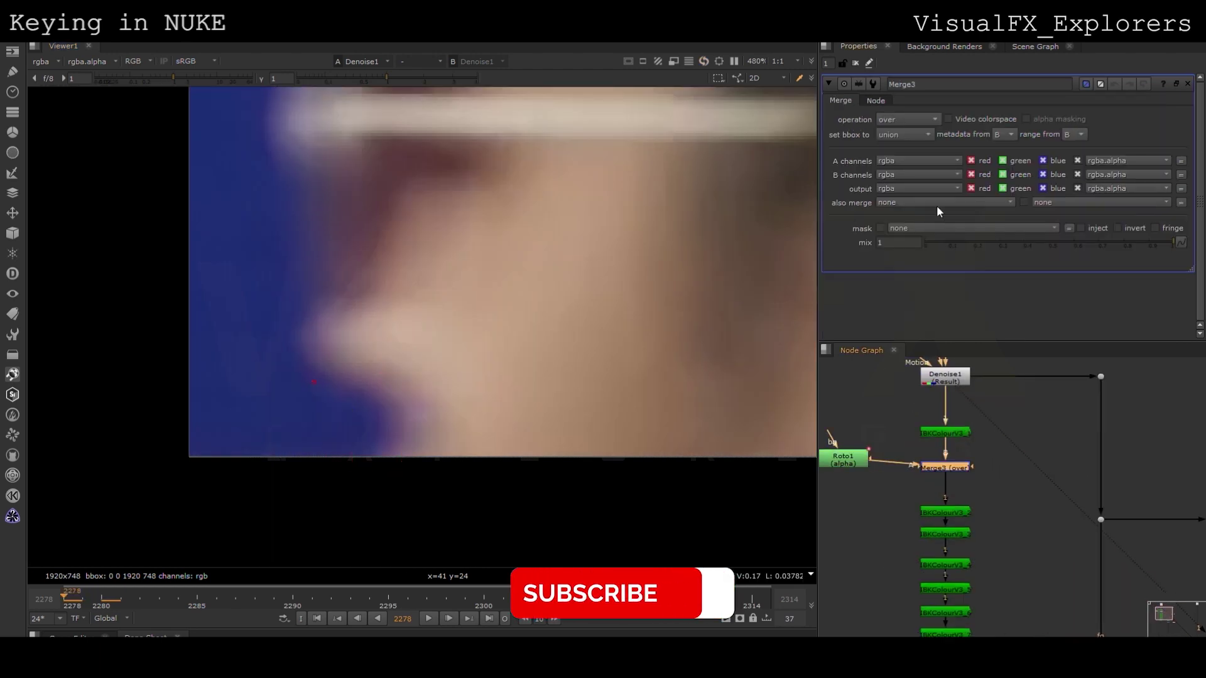
{"action": "key", "text": "1"}
Step: Move Roto1 higher and route its connection to Merge3's A input through a Dot
{"action": "middle_click_drag", "start_coordinate": [897, 460], "coordinate": [932, 431]}
{"action": "left_click_drag", "start_coordinate": [878, 429], "coordinate": [858, 393]}
{"action": "left_click", "coordinate": [908, 426], "text": "ctrl"}
{"action": "left_click_drag", "start_coordinate": [924, 417], "coordinate": [861, 434], "text": "ctrl"}
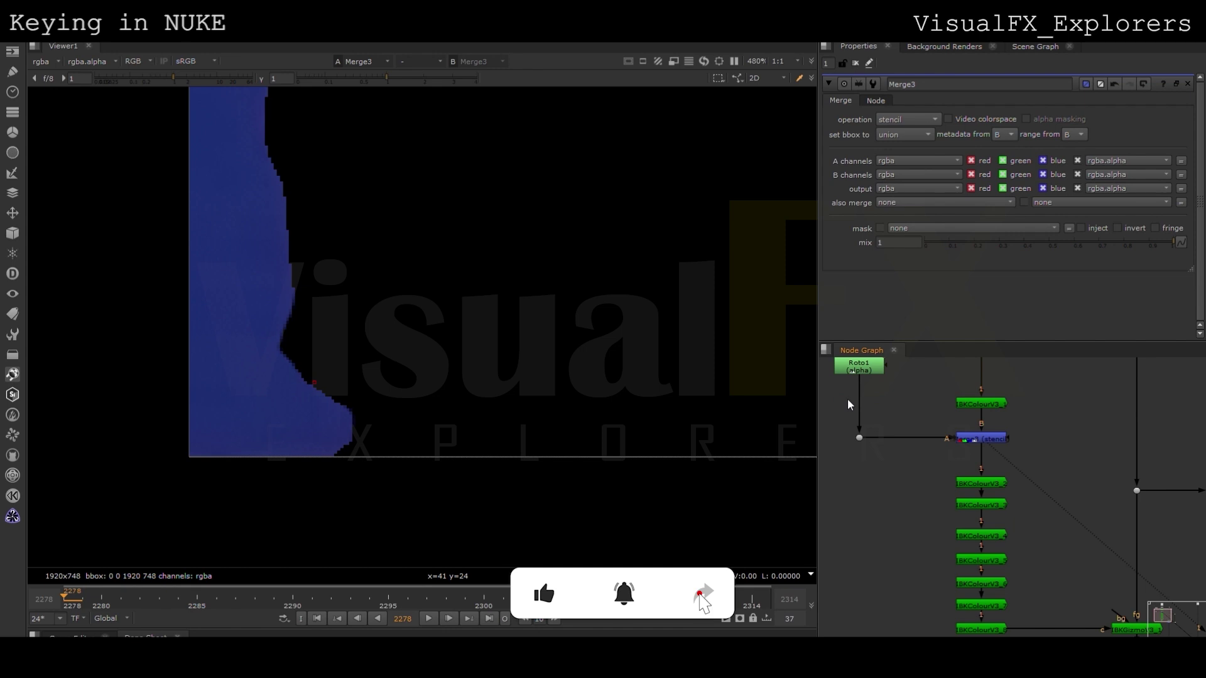
Step: Insert a Clamp below Roto1 with minimum 1 and MinClampTo 0 enabled, and view the combined key in Merge2
{"action": "left_click_drag", "start_coordinate": [862, 389], "coordinate": [859, 398]}
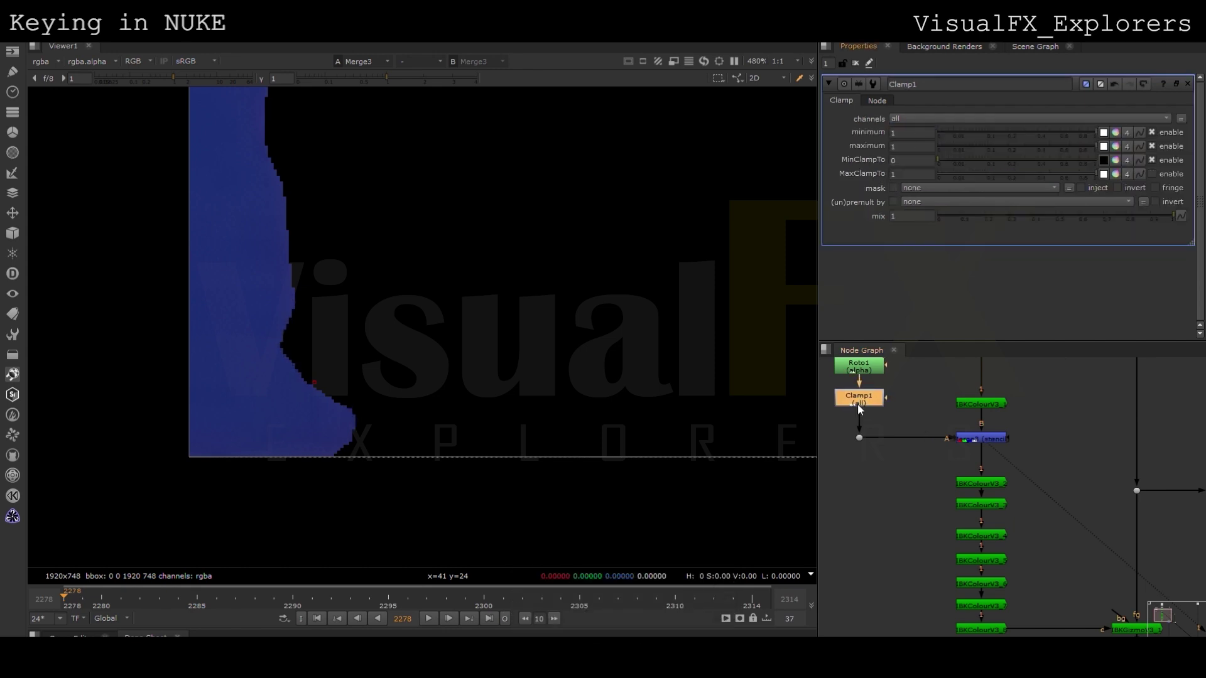
{"action": "scroll", "coordinate": [902, 462], "scroll_direction": "down", "scroll_amount": 5}
{"action": "left_click", "coordinate": [985, 537]}
{"action": "key", "text": "1"}
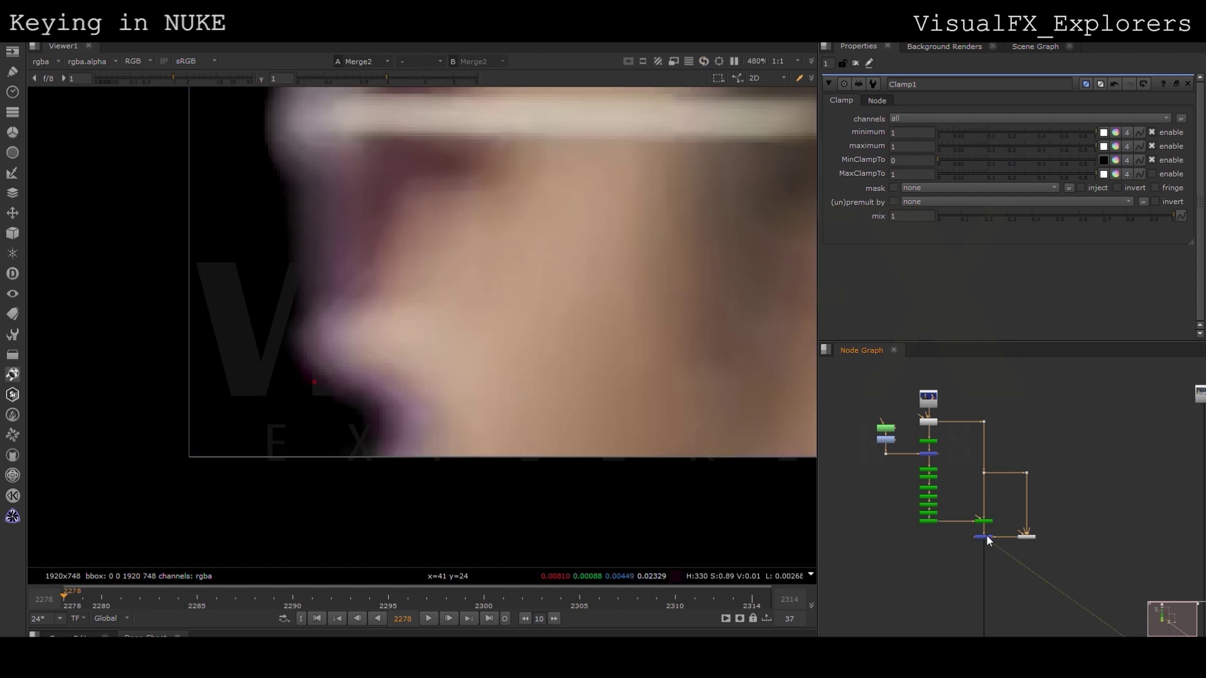
Step: Examine the girl's face edge in the final composite and in the combined key, including its alpha
{"action": "scroll", "coordinate": [926, 451], "scroll_direction": "down", "scroll_amount": 5}
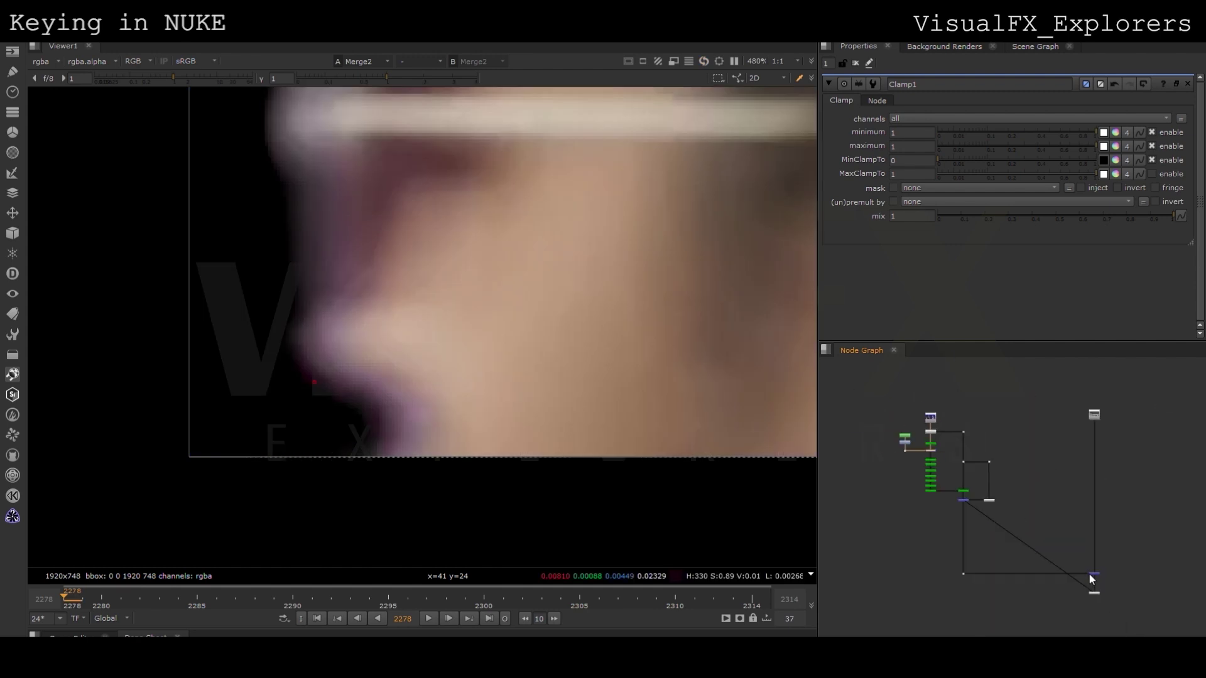
{"action": "left_click", "coordinate": [1092, 574]}
{"action": "key", "text": "1"}
{"action": "scroll", "coordinate": [357, 383], "scroll_direction": "up", "scroll_amount": 2}
{"action": "scroll", "coordinate": [934, 432], "scroll_direction": "up", "scroll_amount": 3}
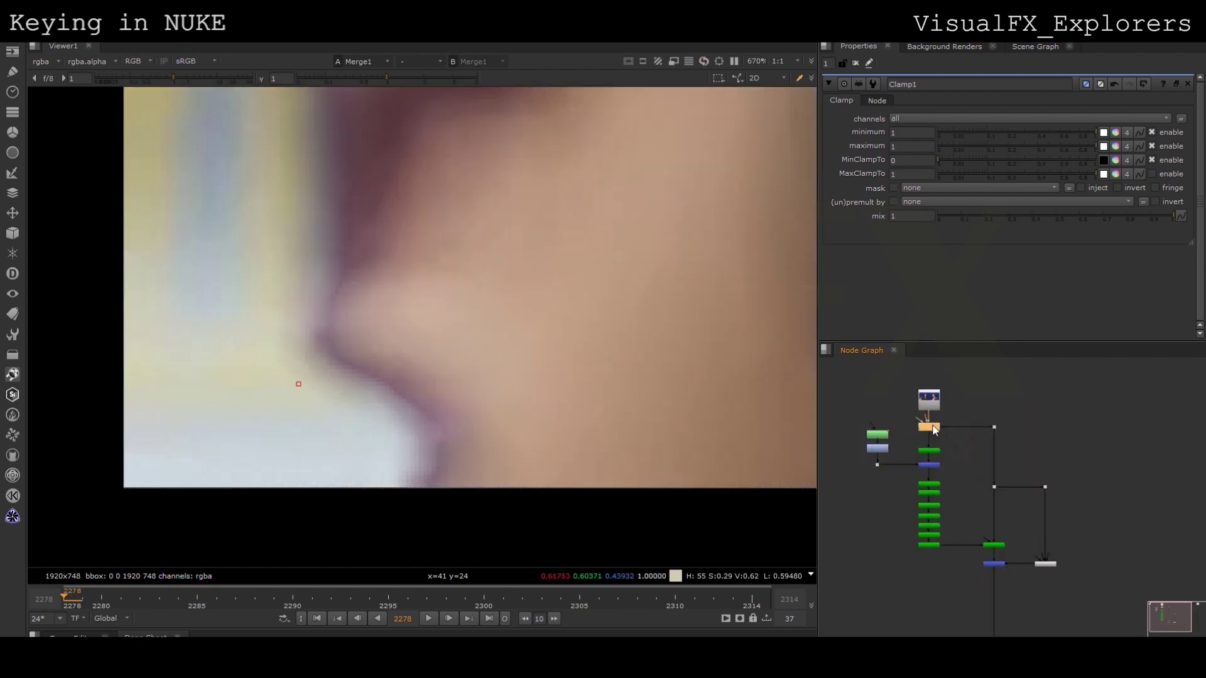
{"action": "left_click", "coordinate": [989, 546]}
{"action": "key", "text": "1"}
{"action": "key", "text": "a"}
{"action": "key", "text": "a"}
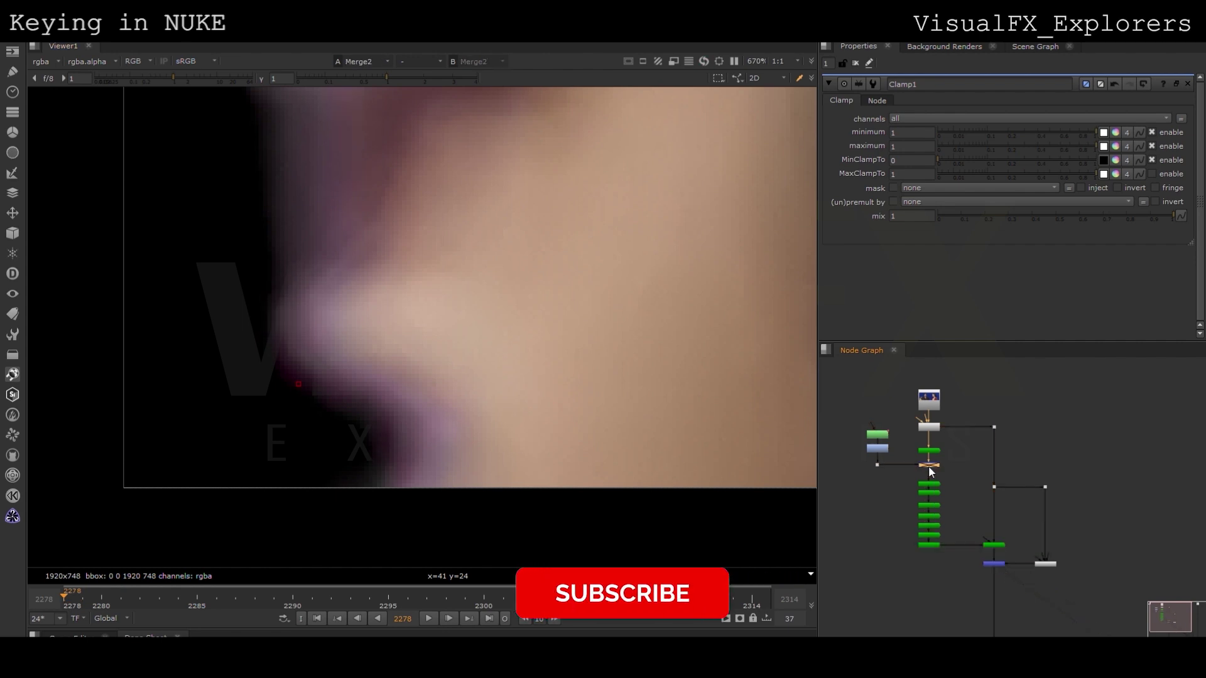
Step: View the final composite in Merge1 and examine the foreground girl's face edge and the whole frame
{"action": "scroll", "coordinate": [1018, 540], "scroll_direction": "down", "scroll_amount": 3}
{"action": "scroll", "coordinate": [1027, 542], "scroll_direction": "up", "scroll_amount": 3}
{"action": "left_click", "coordinate": [1026, 539]}
{"action": "key", "text": "1"}
{"action": "scroll", "coordinate": [339, 336], "scroll_direction": "down", "scroll_amount": 3}
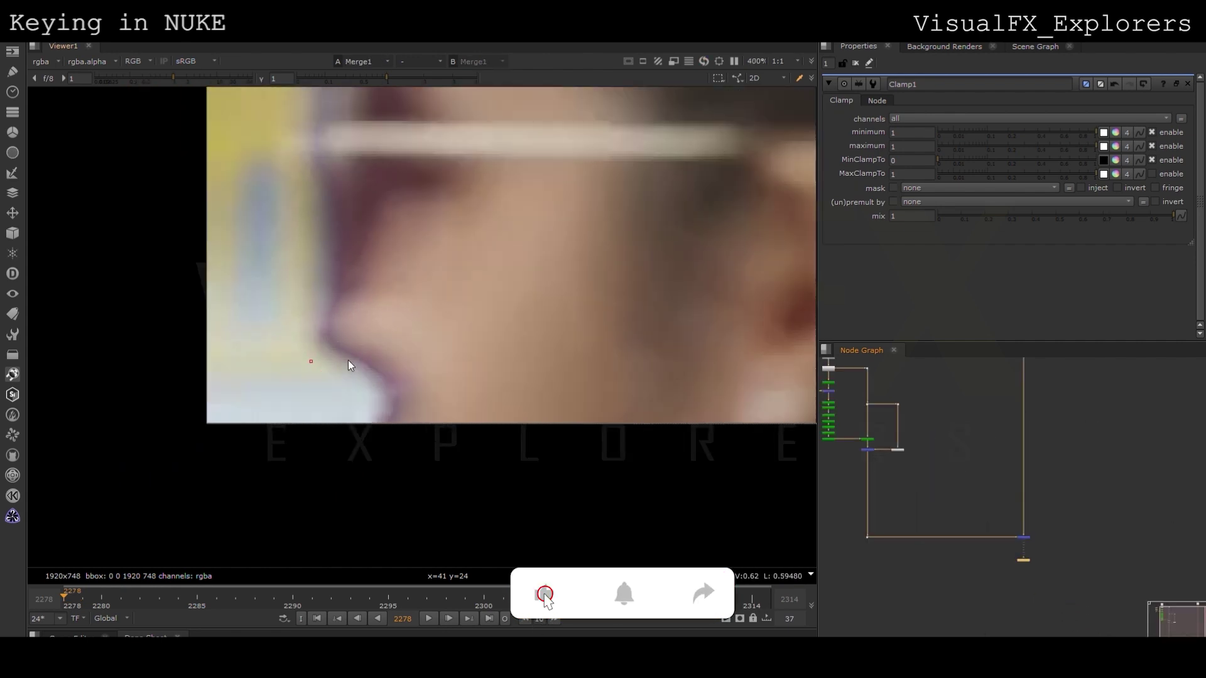
{"action": "scroll", "coordinate": [347, 359], "scroll_direction": "down", "scroll_amount": 6}
{"action": "scroll", "coordinate": [551, 366], "scroll_direction": "down", "scroll_amount": 2}
{"action": "middle_click_drag", "start_coordinate": [551, 366], "coordinate": [396, 428]}
{"action": "scroll", "coordinate": [610, 348], "scroll_direction": "down", "scroll_amount": 3}
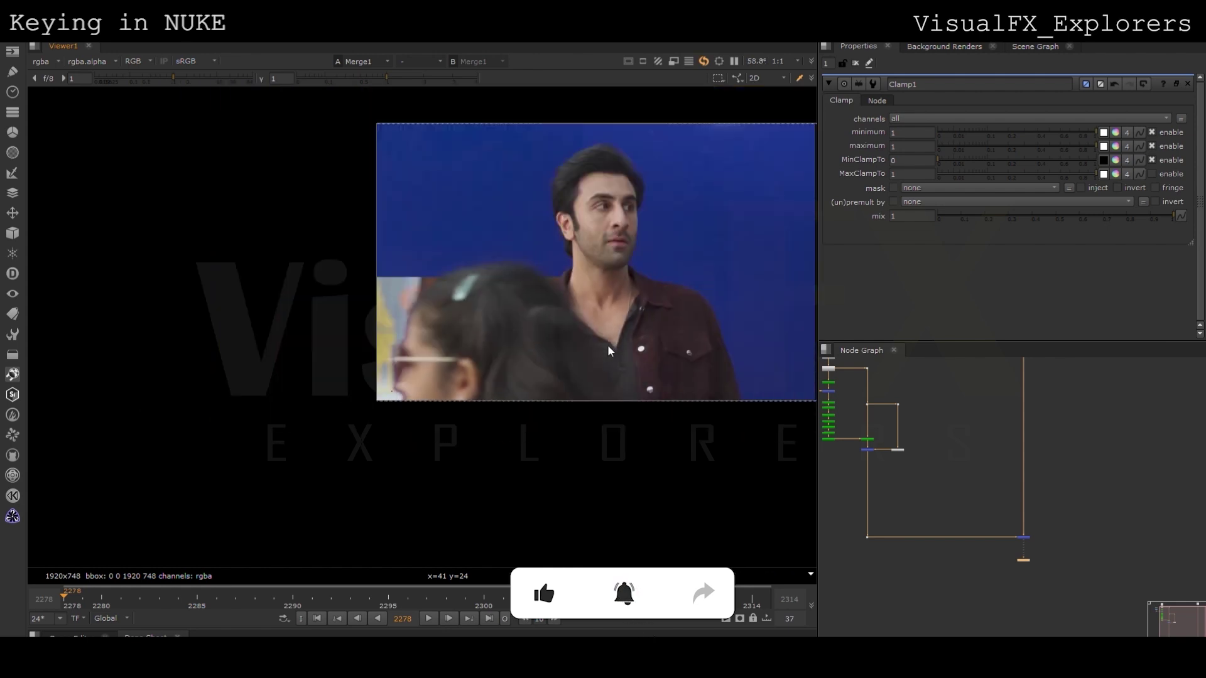
{"action": "middle_click_drag", "start_coordinate": [754, 362], "coordinate": [530, 407]}
{"action": "scroll", "coordinate": [1004, 497], "scroll_direction": "down", "scroll_amount": 4}
{"action": "left_click", "coordinate": [1013, 521]}
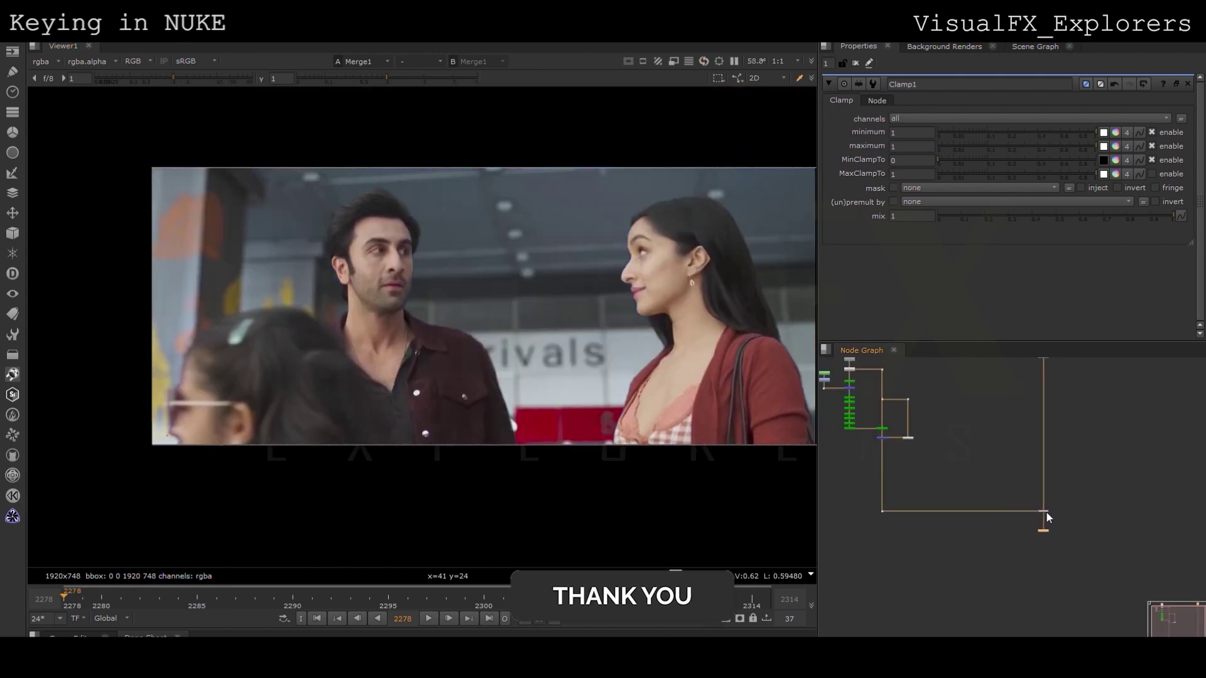
Step: Add a second Keylight beside the existing key branch and route its source from the plate's Dot through a new corner Dot
{"action": "scroll", "coordinate": [964, 506], "scroll_direction": "up", "scroll_amount": 4}
{"action": "middle_click_drag", "start_coordinate": [922, 398], "coordinate": [924, 458]}
{"action": "left_click", "coordinate": [963, 476]}
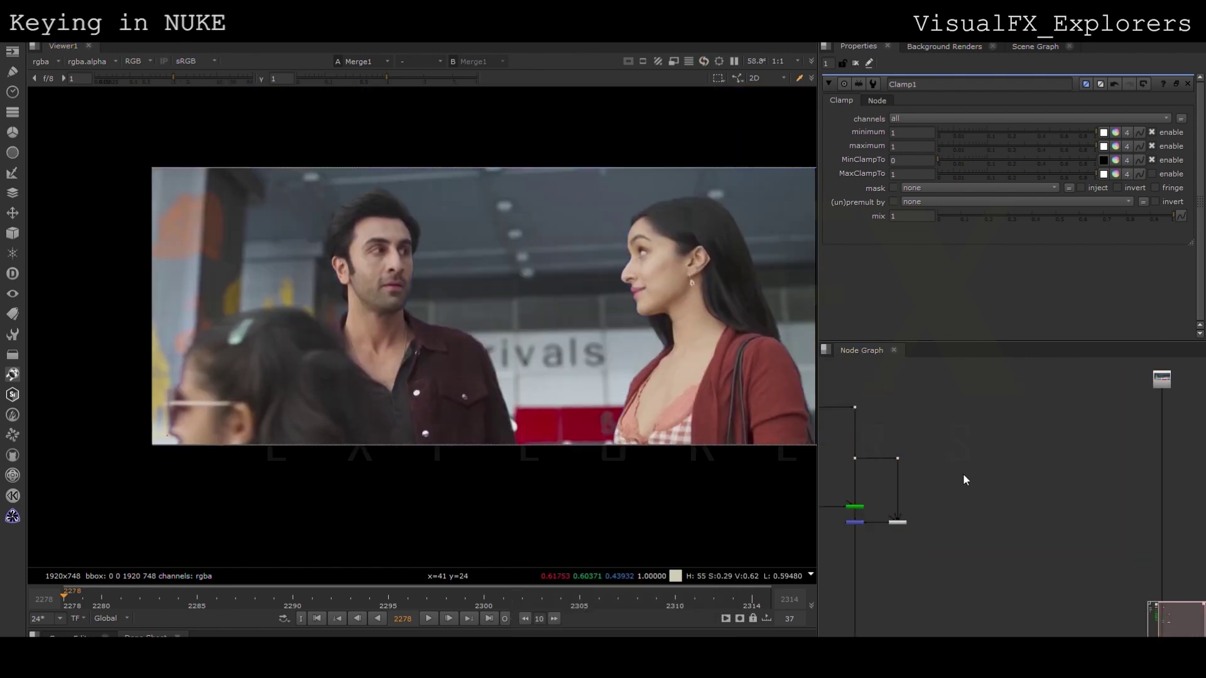
{"action": "left_click", "coordinate": [886, 489]}
{"action": "scroll", "coordinate": [909, 431], "scroll_direction": "up", "scroll_amount": 2}
{"action": "left_click_drag", "start_coordinate": [989, 484], "coordinate": [831, 398]}
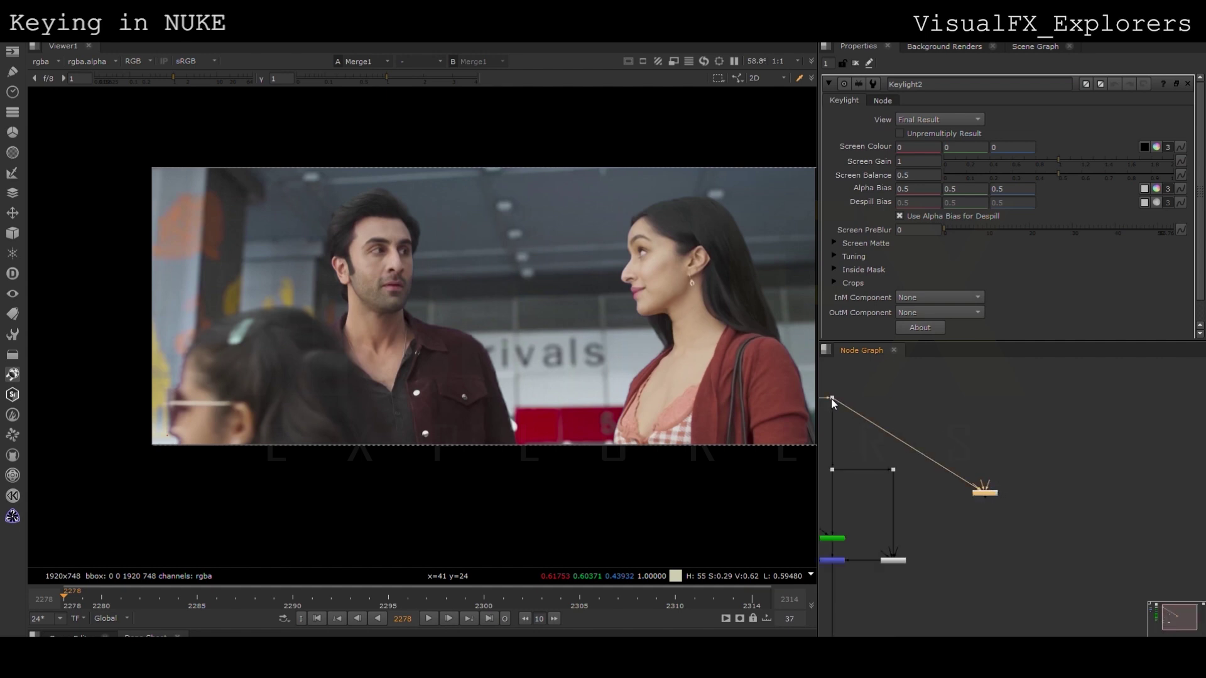
{"action": "key", "text": "Tab"}
{"action": "type", "text": "1"}
{"action": "left_click", "coordinate": [1043, 420]}
{"action": "left_click_drag", "start_coordinate": [989, 492], "coordinate": [988, 468]}
Step: Merge the second Keylight with the plate using the minus operation, swap the A and B inputs, and view the difference
{"action": "key", "text": "m"}
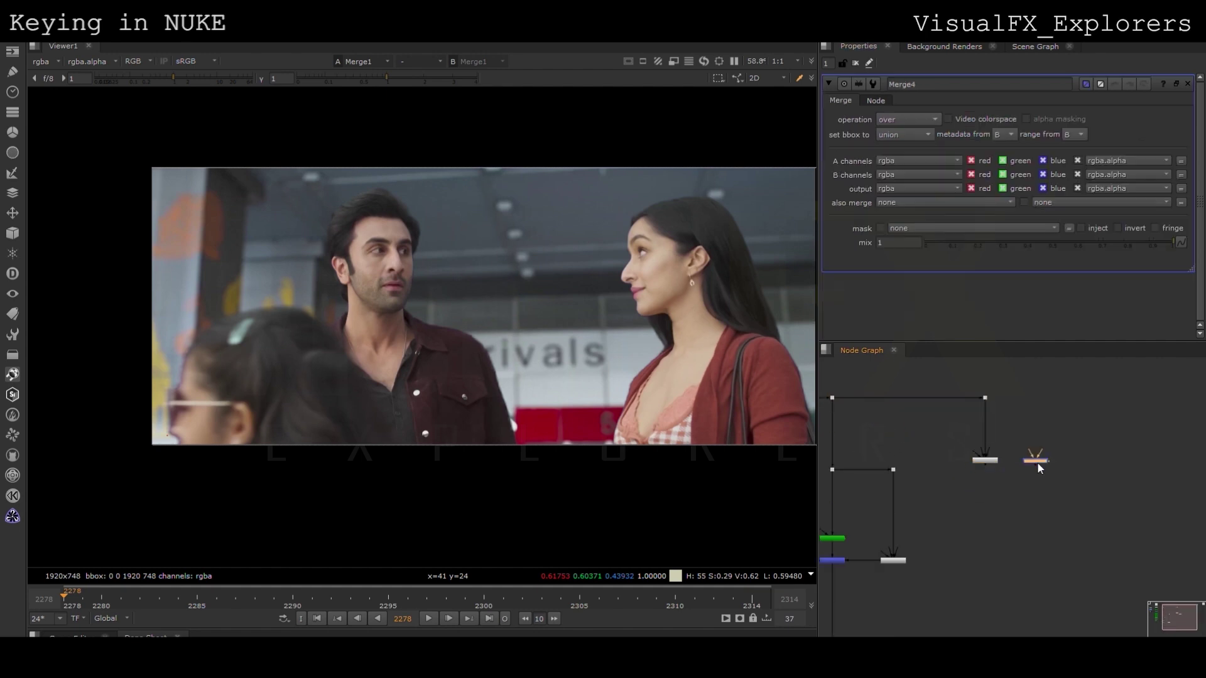
{"action": "scroll", "coordinate": [1043, 465], "scroll_direction": "up", "scroll_amount": 2}
{"action": "key", "text": "1"}
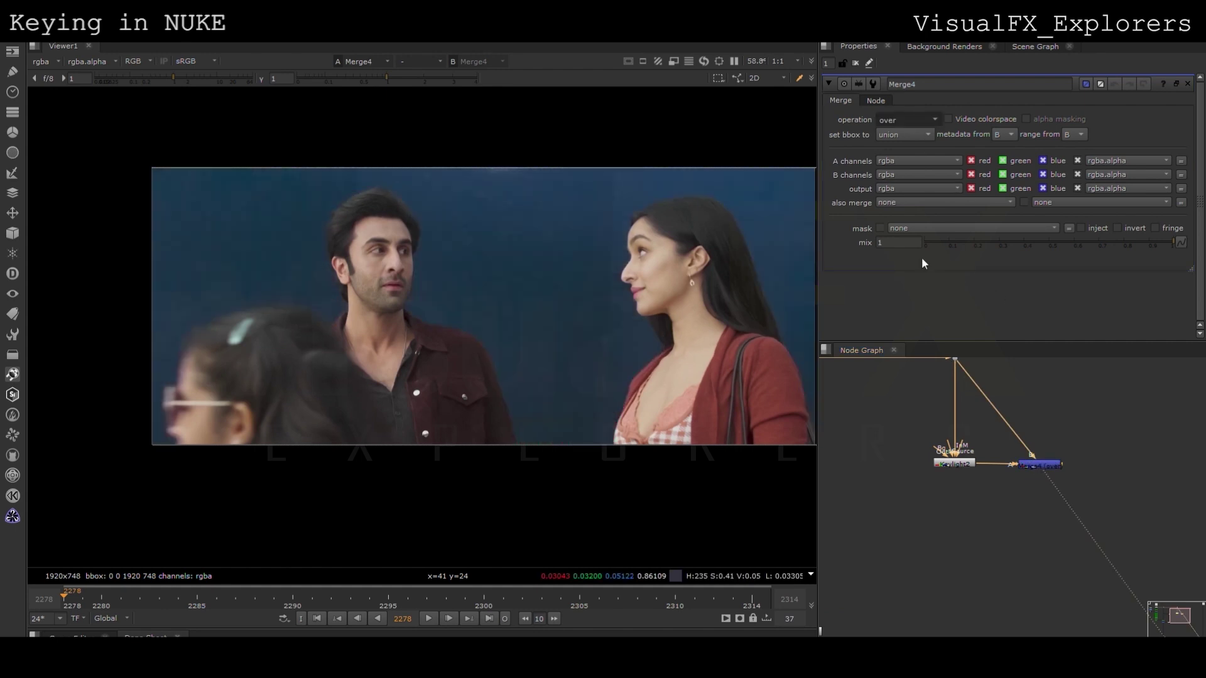
{"action": "left_click", "coordinate": [915, 357]}
{"action": "left_click", "coordinate": [1040, 466]}
{"action": "key", "text": "shift+x"}
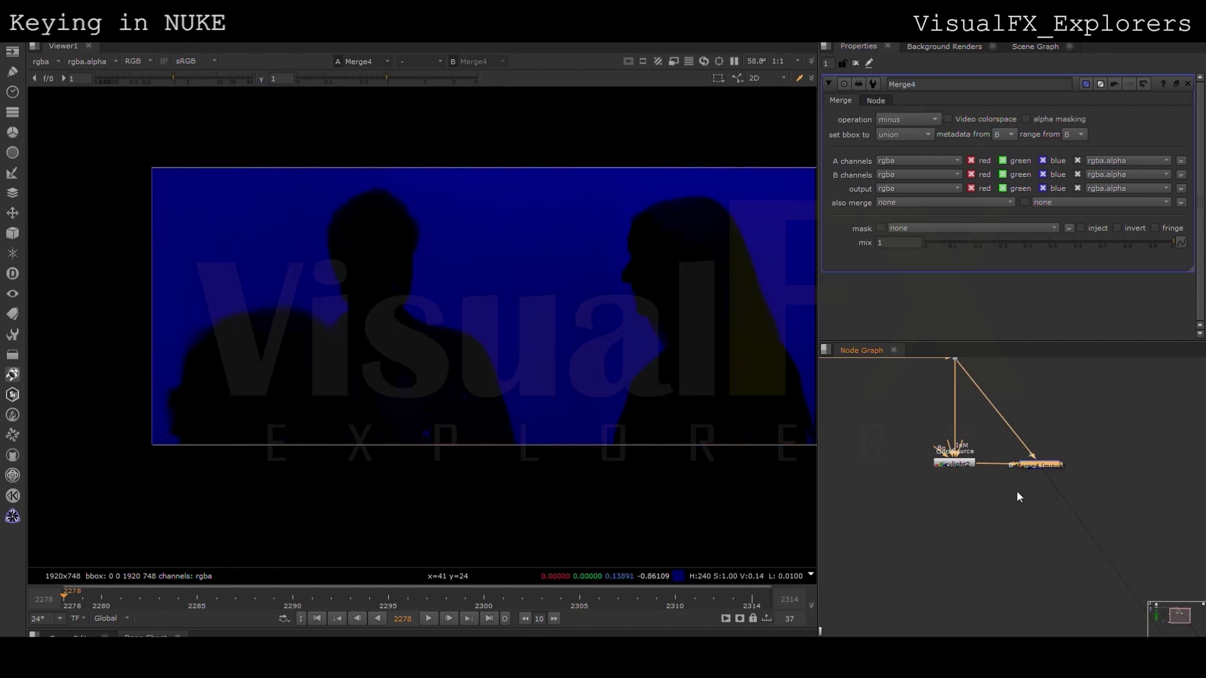
Step: Add a Saturation node below the minus Merge, view it, and fully desaturate the difference
{"action": "left_click", "coordinate": [1016, 491]}
{"action": "key", "text": "Tab"}
{"action": "type", "text": "sat"}
{"action": "key", "text": "Return"}
{"action": "left_click_drag", "start_coordinate": [1013, 481], "coordinate": [1049, 497]}
{"action": "key", "text": "1"}
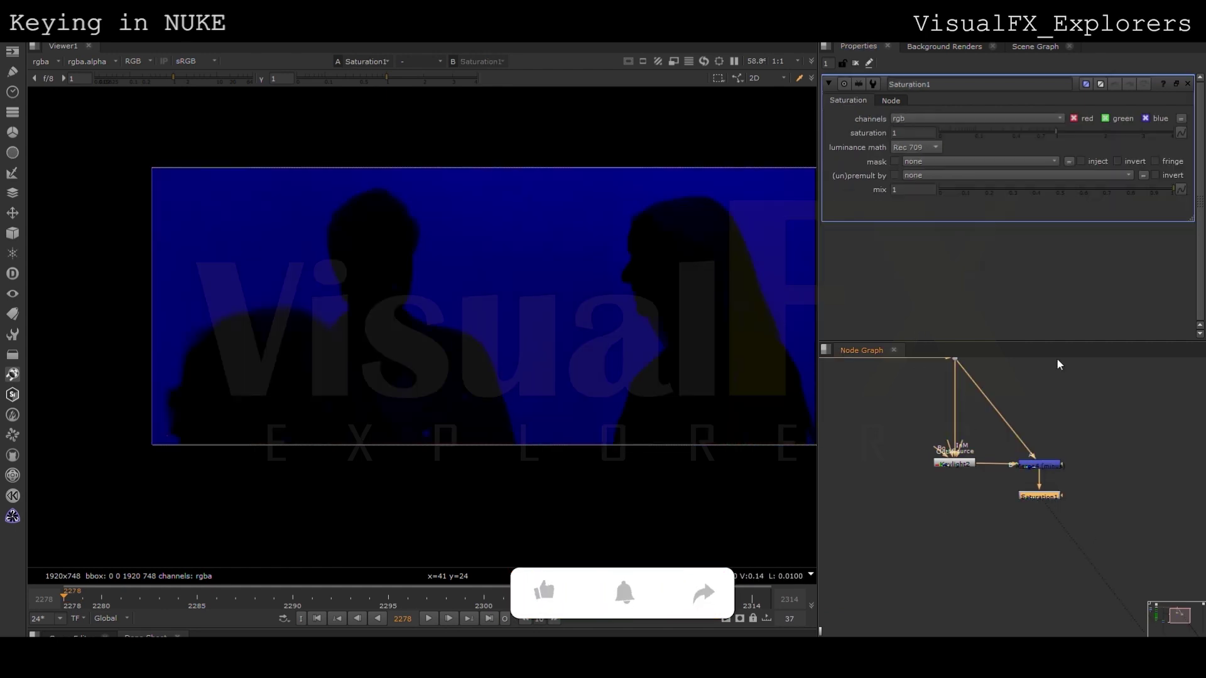
{"action": "left_click_drag", "start_coordinate": [1057, 133], "coordinate": [888, 167]}
Step: Add the desaturated difference back to the second Keylight's result with a Merge set to plus, and view it
{"action": "key", "text": "m"}
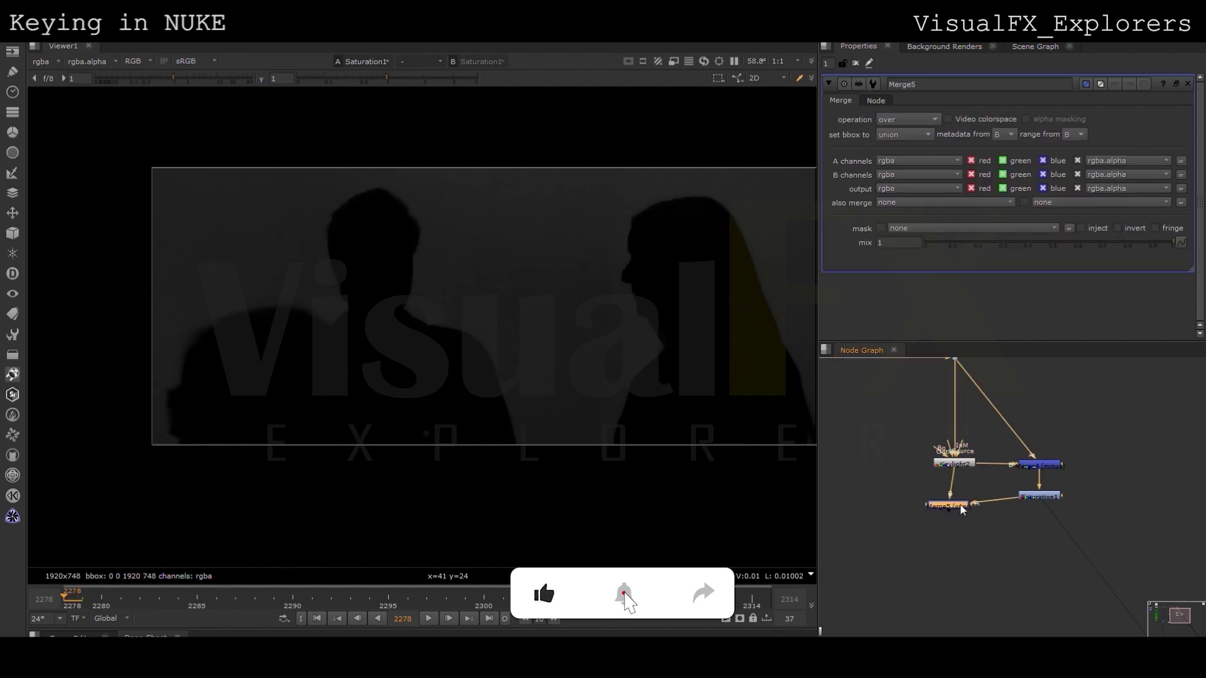
{"action": "left_click_drag", "start_coordinate": [963, 510], "coordinate": [968, 500]}
{"action": "key", "text": "1"}
{"action": "left_click", "coordinate": [911, 327]}
{"action": "scroll", "coordinate": [966, 496], "scroll_direction": "down", "scroll_amount": 1}
{"action": "left_click_drag", "start_coordinate": [932, 449], "coordinate": [934, 459]}
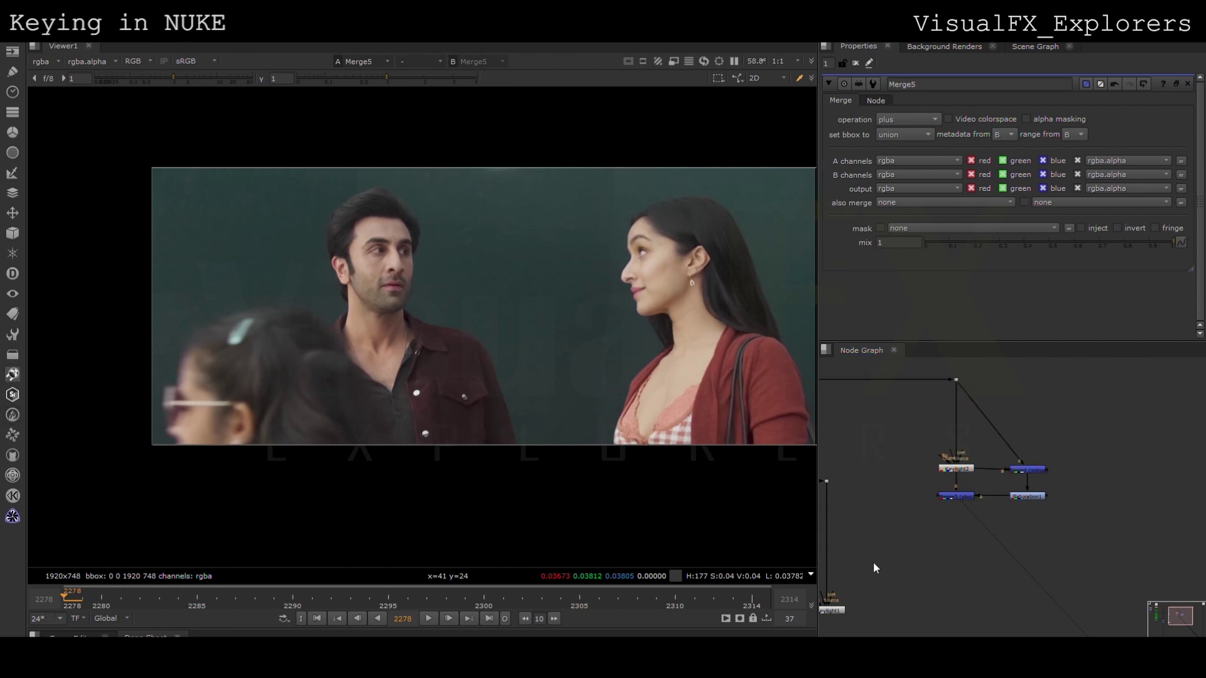
Step: Connect a DespillMadness node below the plus Merge and view its result
{"action": "scroll", "coordinate": [937, 510], "scroll_direction": "up", "scroll_amount": 1}
{"action": "left_click_drag", "start_coordinate": [934, 508], "coordinate": [962, 542]}
{"action": "key", "text": "1"}
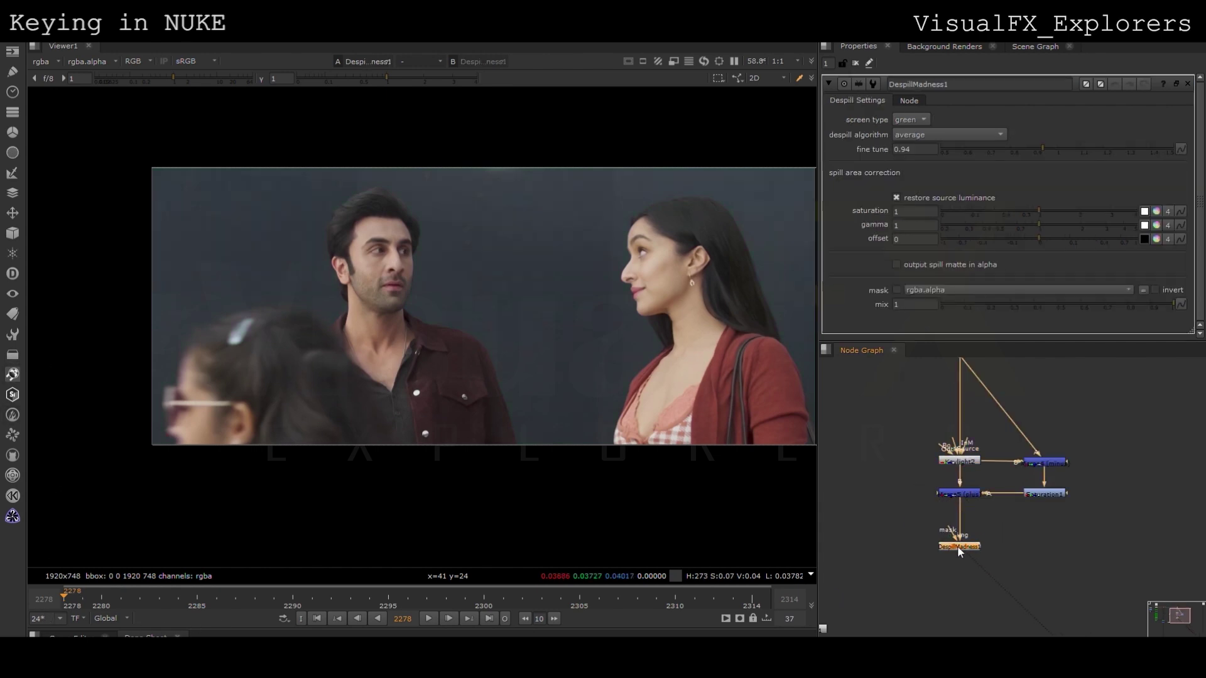
Step: Insert a Copy node carrying the key's alpha below DespillMadness, followed by a Premult ahead of the final Merge
{"action": "scroll", "coordinate": [955, 459], "scroll_direction": "down", "scroll_amount": 6}
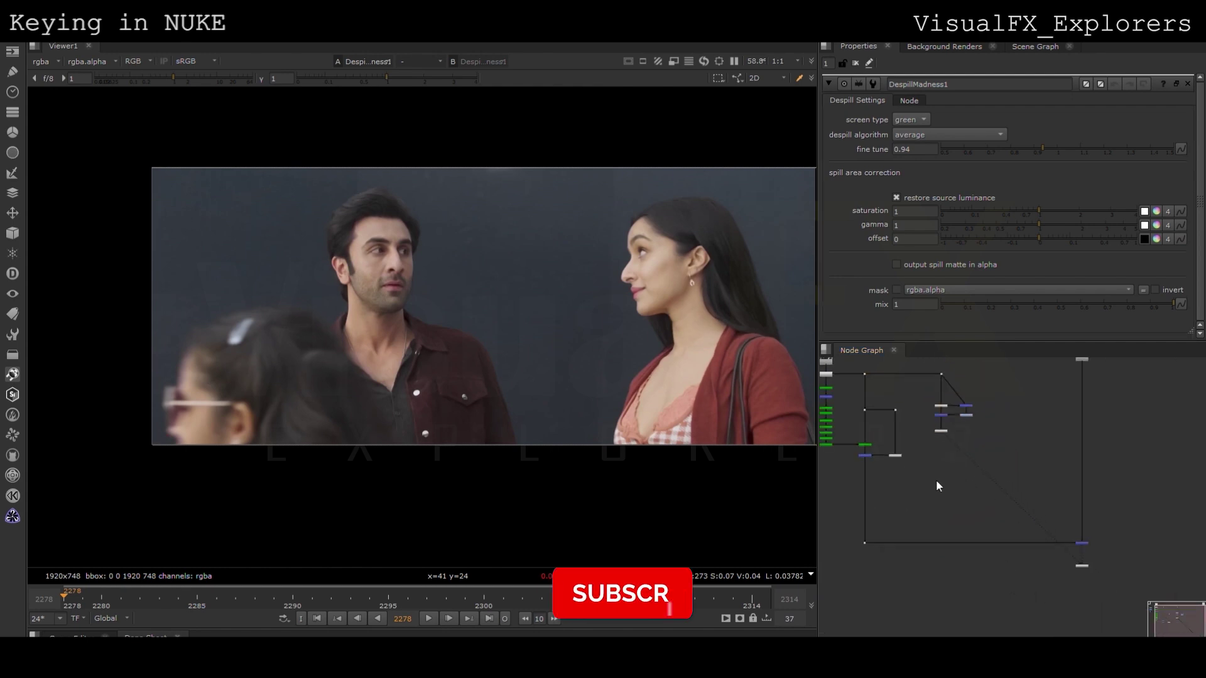
{"action": "left_click", "coordinate": [936, 480]}
{"action": "scroll", "coordinate": [936, 479], "scroll_direction": "up", "scroll_amount": 4}
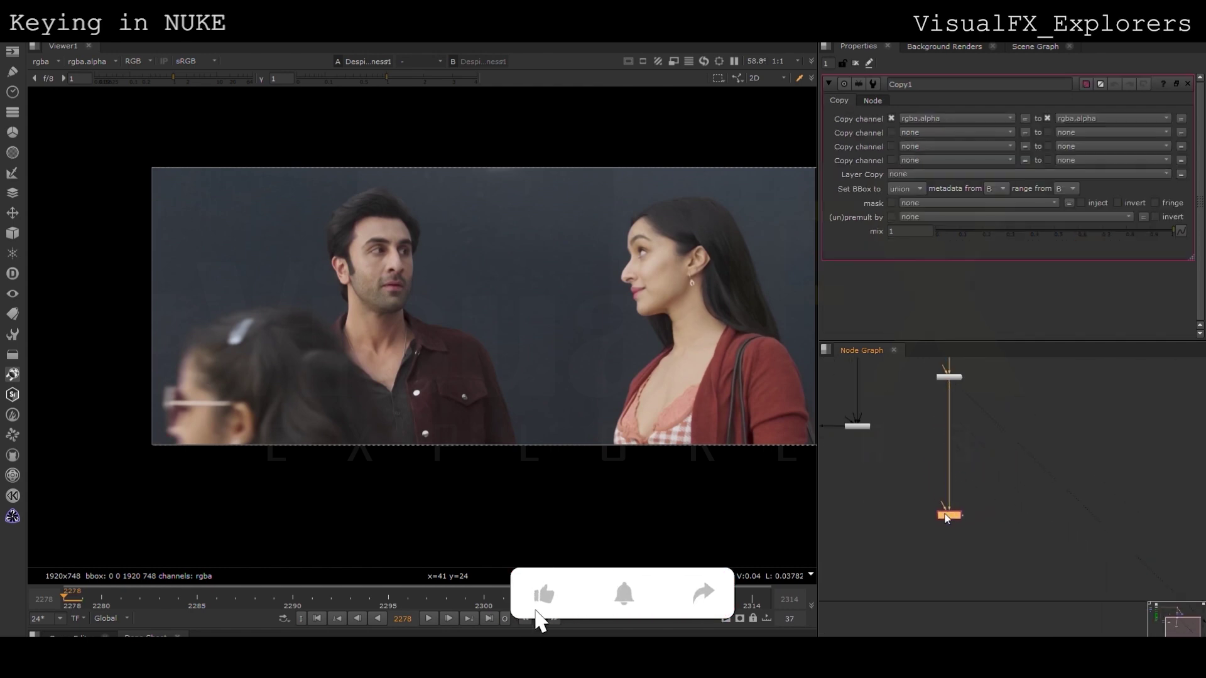
{"action": "scroll", "coordinate": [947, 518], "scroll_direction": "down", "scroll_amount": 2}
{"action": "left_click", "coordinate": [840, 579]}
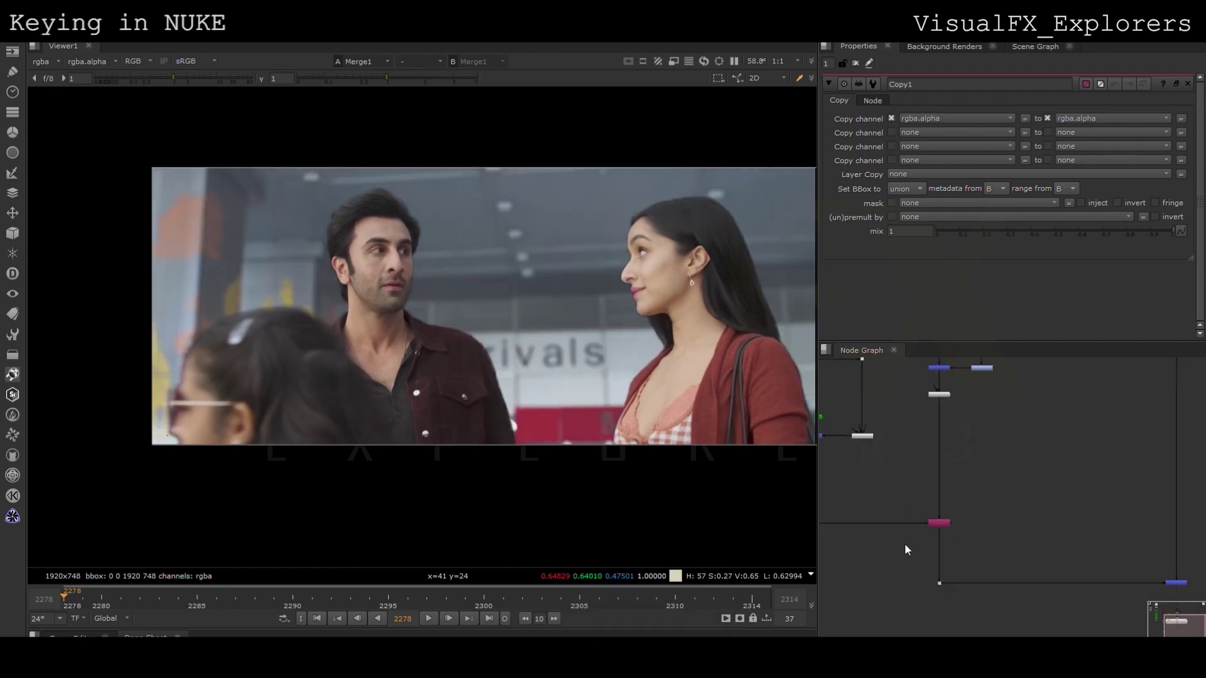
{"action": "key", "text": "shift+p"}
{"action": "left_click_drag", "start_coordinate": [854, 557], "coordinate": [940, 543]}
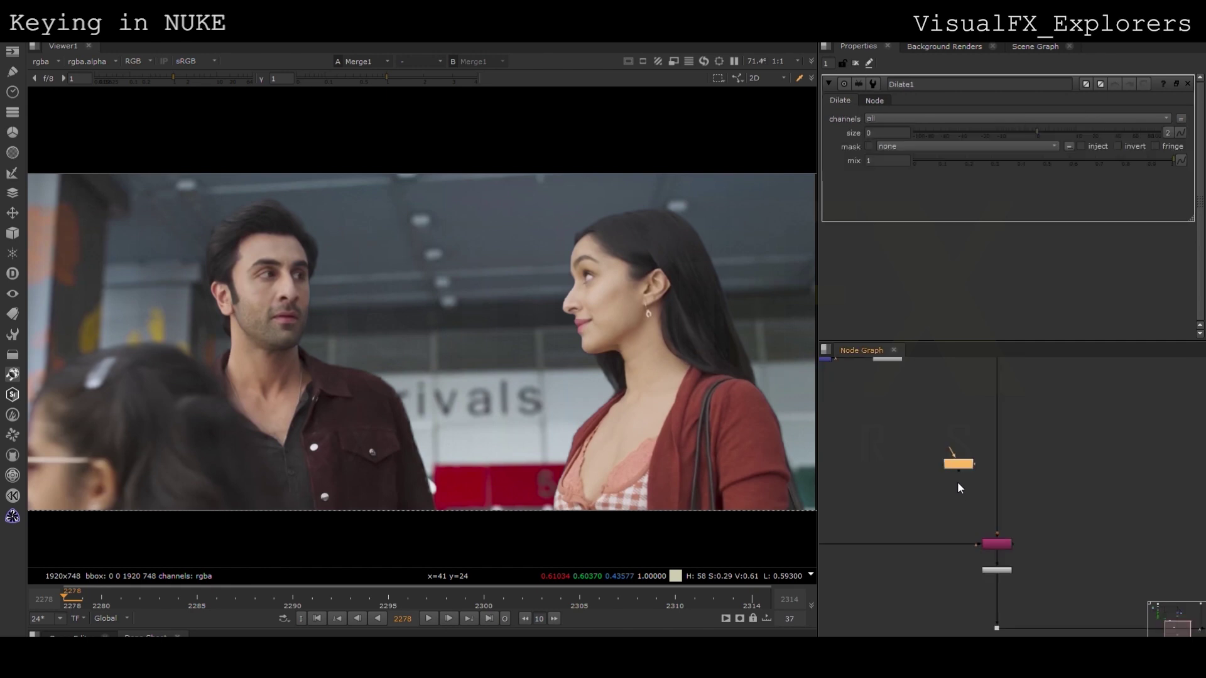
Step: Insert the Dilate node into the despilled branch above the Copy and increase its size
{"action": "left_click_drag", "start_coordinate": [957, 465], "coordinate": [995, 468]}
{"action": "left_click_drag", "start_coordinate": [1043, 133], "coordinate": [1085, 134]}
{"action": "scroll", "coordinate": [975, 483], "scroll_direction": "down", "scroll_amount": 3}
{"action": "scroll", "coordinate": [872, 484], "scroll_direction": "up", "scroll_amount": 3}
Step: Branch the key's alpha through a Dot into an AlphaEdge node that feeds the Dilate's mask
{"action": "left_click", "coordinate": [887, 460], "text": "ctrl"}
{"action": "left_click", "coordinate": [937, 468]}
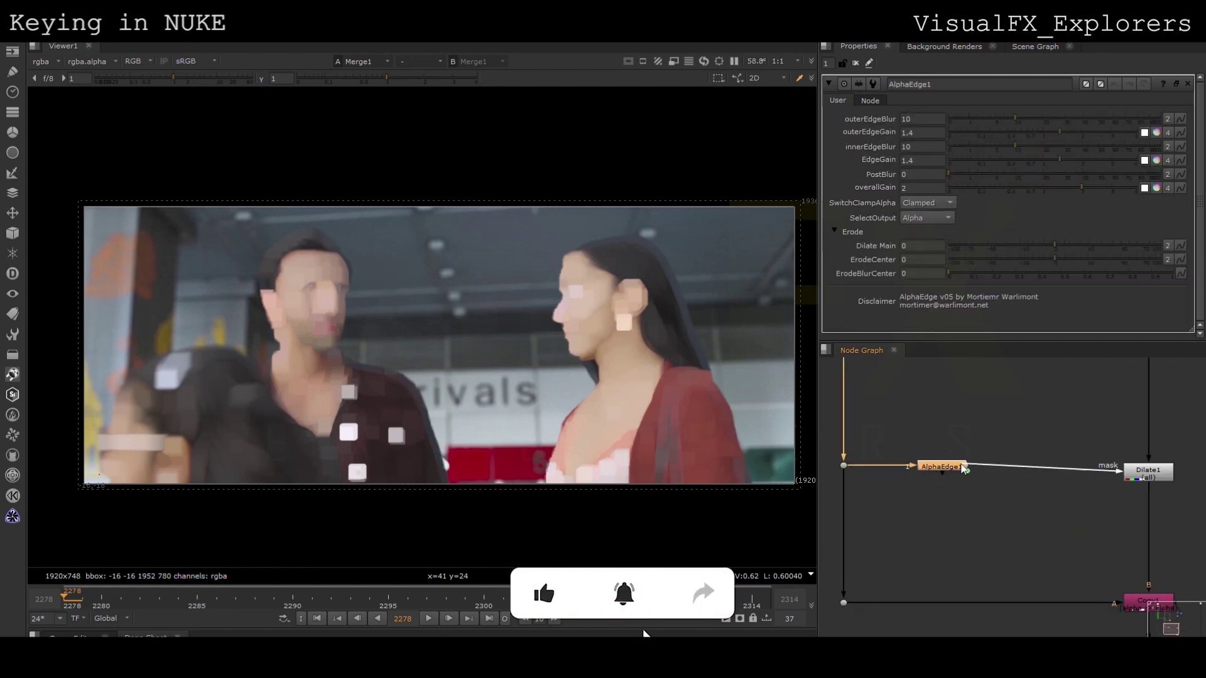
{"action": "scroll", "coordinate": [964, 468], "scroll_direction": "down", "scroll_amount": 2}
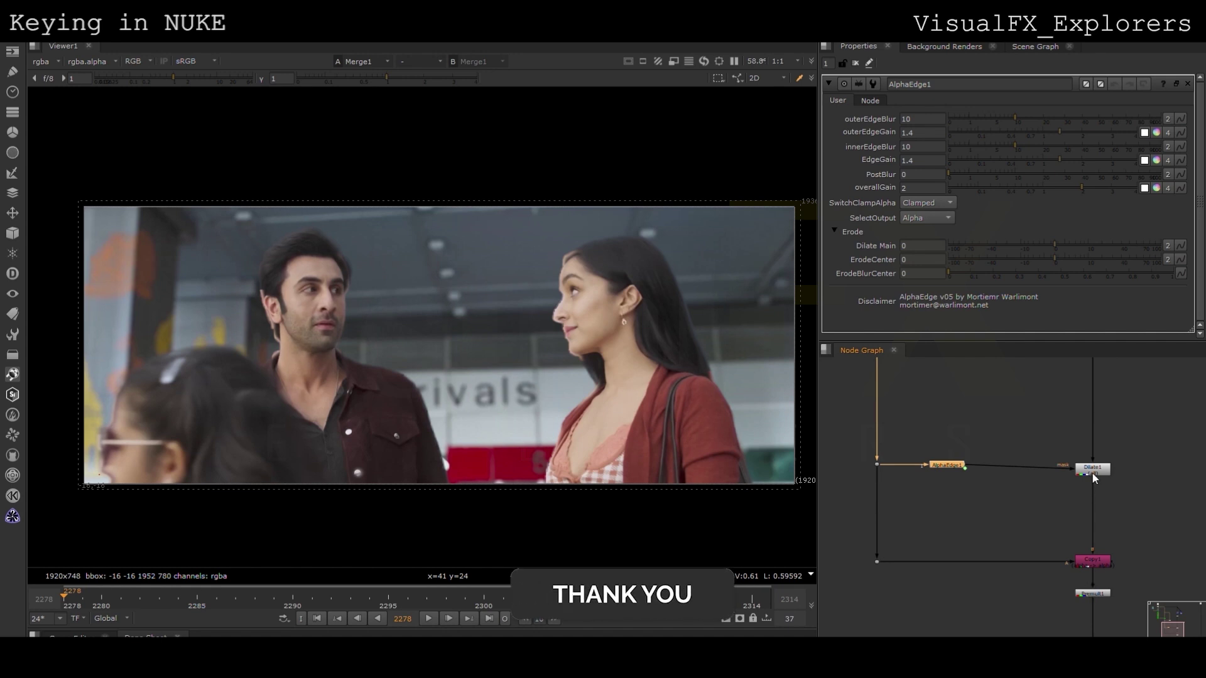
Step: Set AlphaEdge's outerEdgeGain to 2.4 and EdgeGain to 3.5
{"action": "left_click", "coordinate": [985, 133]}
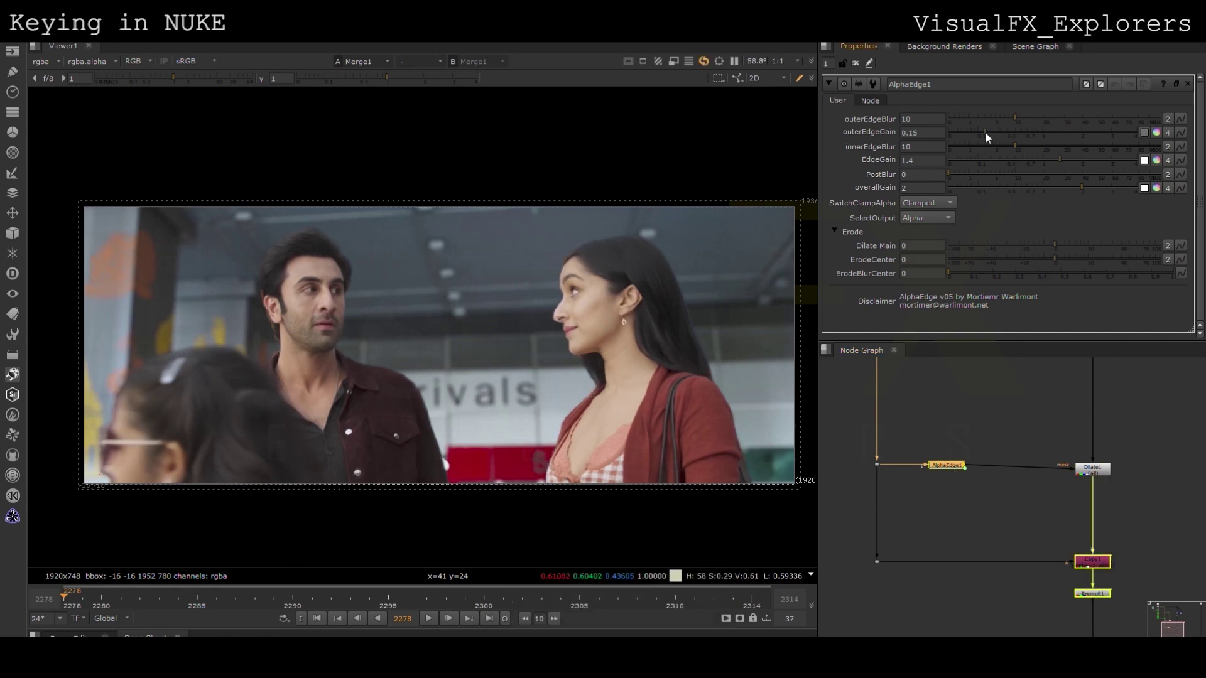
{"action": "left_click_drag", "start_coordinate": [977, 133], "coordinate": [1094, 137]}
{"action": "left_click", "coordinate": [1000, 158]}
{"action": "left_click_drag", "start_coordinate": [1000, 161], "coordinate": [1103, 162]}
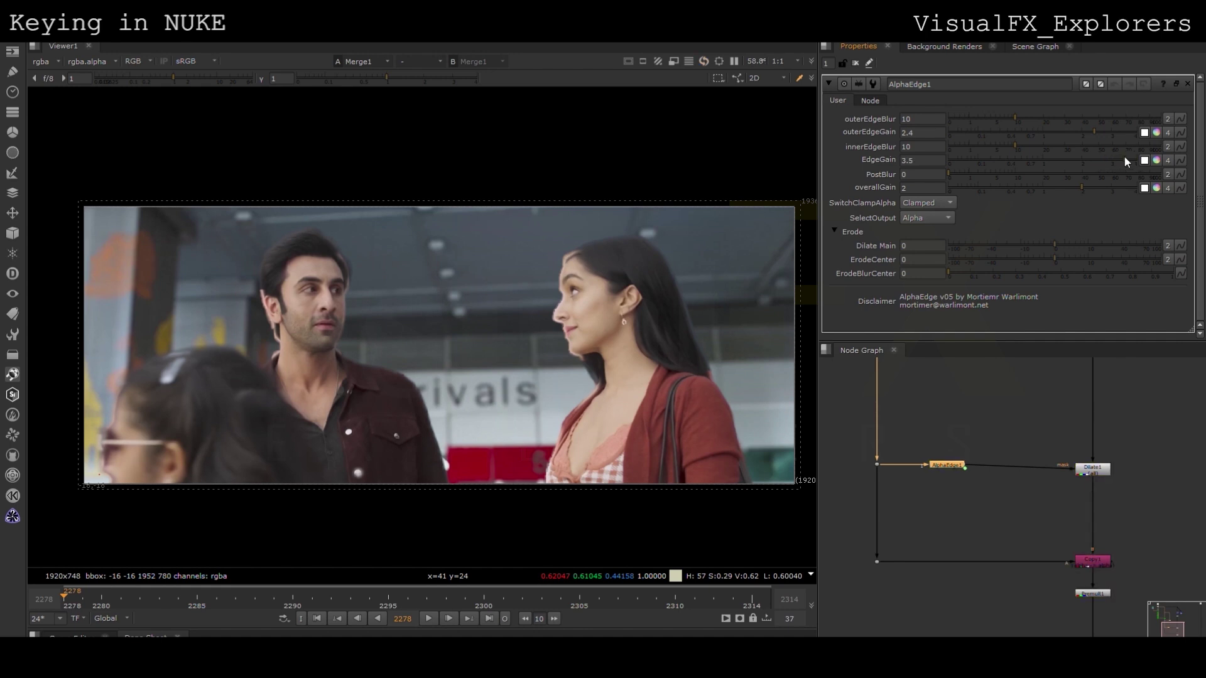
Step: Set AlphaEdge's innerEdgeBlur to 4.2 and PostBlur to 40.5
{"action": "left_click", "coordinate": [1041, 147]}
{"action": "left_click_drag", "start_coordinate": [985, 174], "coordinate": [1001, 145]}
{"action": "left_click", "coordinate": [1083, 180]}
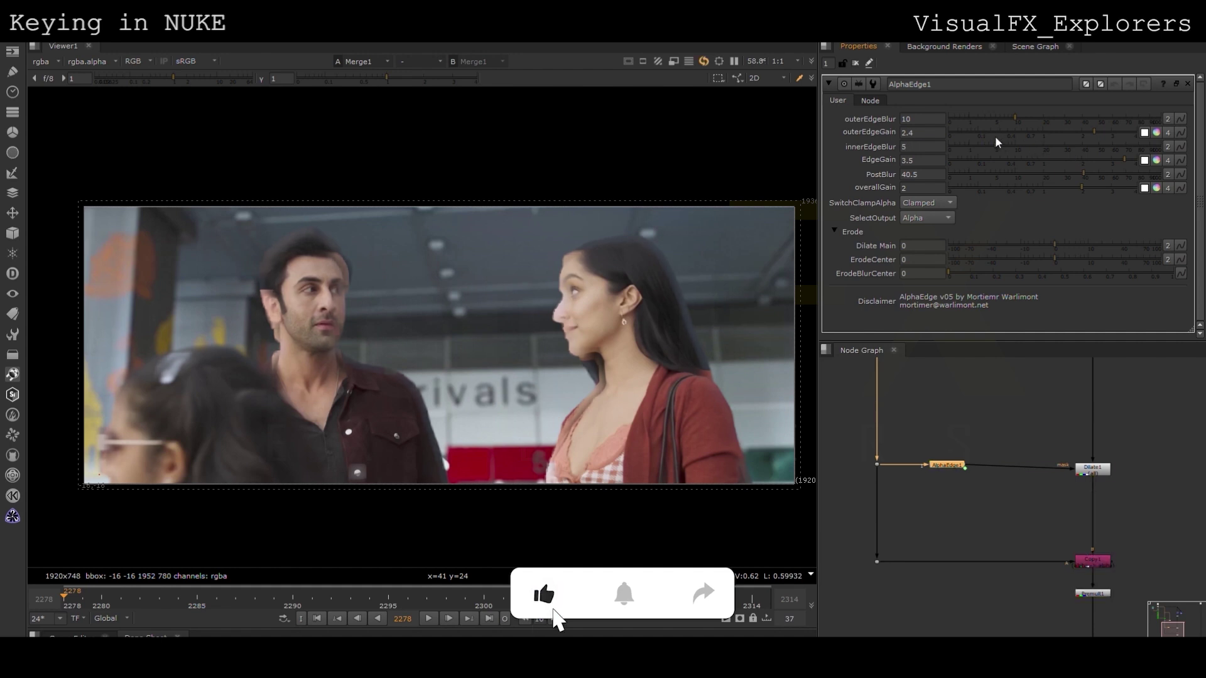
Step: Combine AlphaEdge's matte with a new Roto in a Merge feeding the Dilate's mask, choosing an operation that limits the matte to the roto
{"action": "left_click", "coordinate": [1090, 472]}
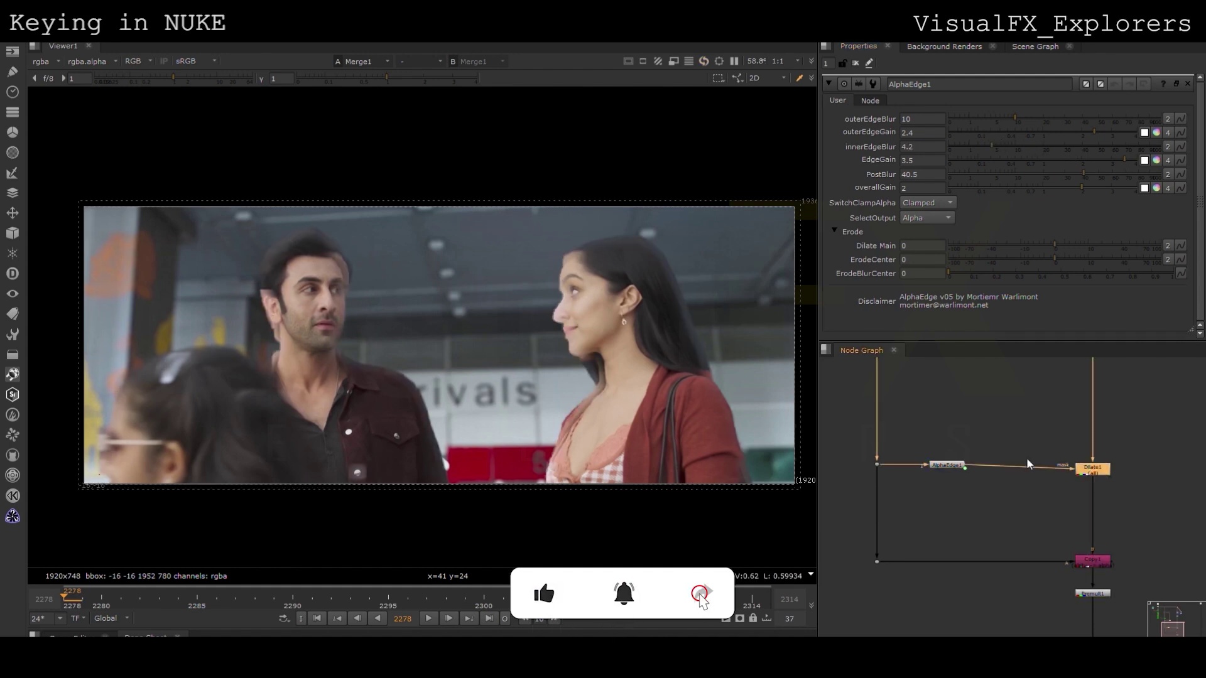
{"action": "left_click", "coordinate": [1012, 465]}
{"action": "key", "text": "m"}
{"action": "left_click", "coordinate": [1012, 421]}
{"action": "key", "text": "o"}
{"action": "left_click_drag", "start_coordinate": [1001, 451], "coordinate": [1010, 419]}
{"action": "double_click", "coordinate": [1012, 465]}
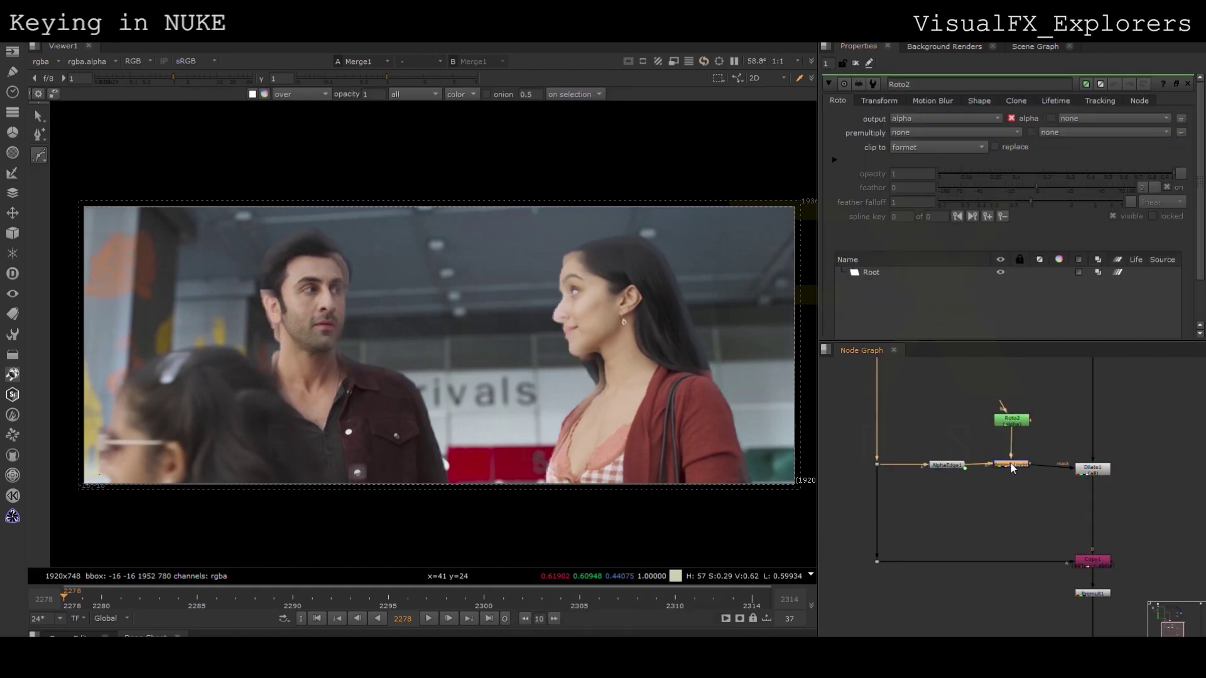
{"action": "left_click", "coordinate": [908, 118]}
{"action": "left_click", "coordinate": [910, 214]}
Step: Draw a closed Bezier around the foreground girl's face in Roto2 and extend its feather outwards
{"action": "double_click", "coordinate": [1011, 419]}
{"action": "left_click", "coordinate": [112, 404]}
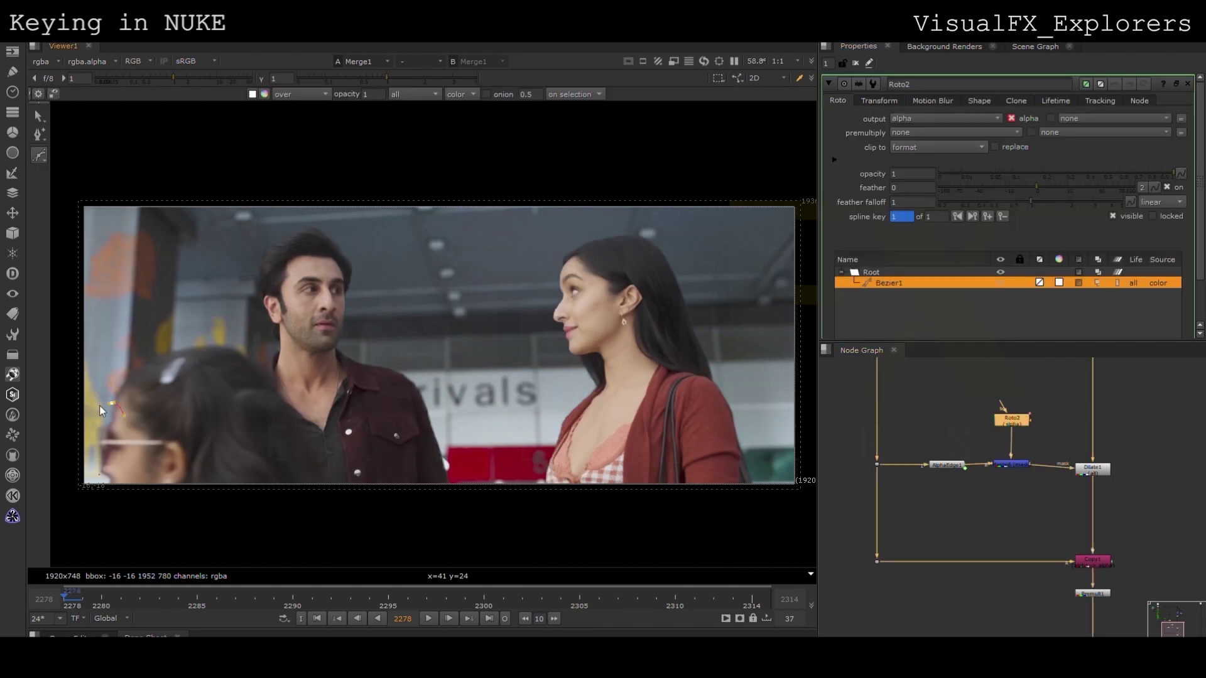
{"action": "key", "text": "Return"}
{"action": "left_click_drag", "start_coordinate": [138, 410], "coordinate": [155, 406]}
{"action": "left_click_drag", "start_coordinate": [142, 410], "coordinate": [110, 361]}
{"action": "left_click", "coordinate": [130, 400]}
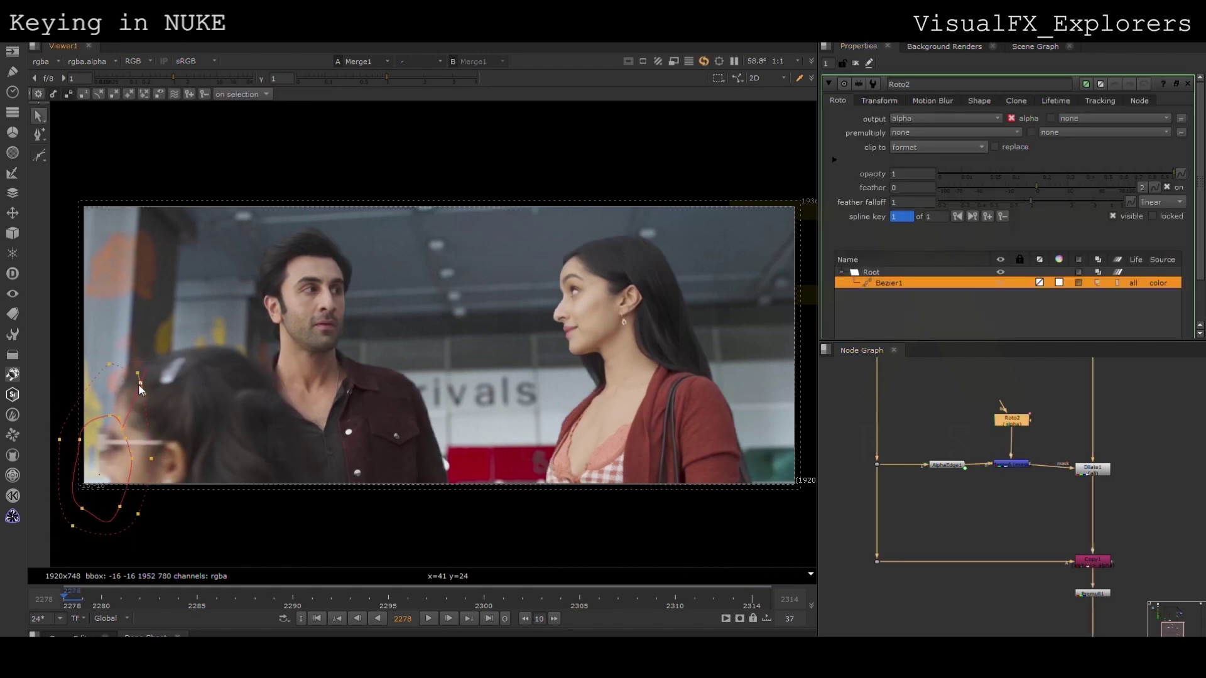
Step: Keyframe the whole Bezier over the following frames to follow the girl out of frame, and return to frame 2278
{"action": "key", "text": "ctrl+a"}
{"action": "key", "text": "Right"}
{"action": "left_click_drag", "start_coordinate": [124, 456], "coordinate": [13, 486]}
{"action": "key", "text": "Left"}
{"action": "key", "text": "Right"}
{"action": "key", "text": "Right"}
{"action": "key", "text": "Right"}
{"action": "left_click", "coordinate": [64, 597]}
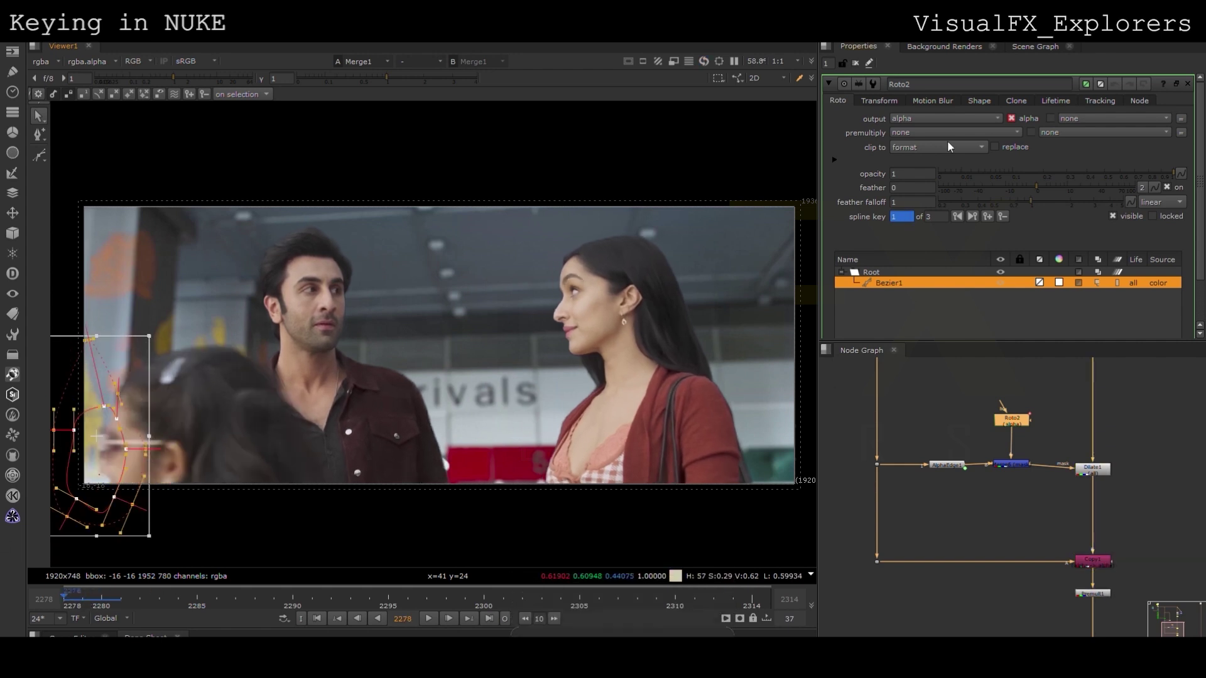
Step: Close all node properties and compare the composite's edges with the Dilate disabled and enabled
{"action": "left_click", "coordinate": [856, 62]}
{"action": "left_click", "coordinate": [1093, 474]}
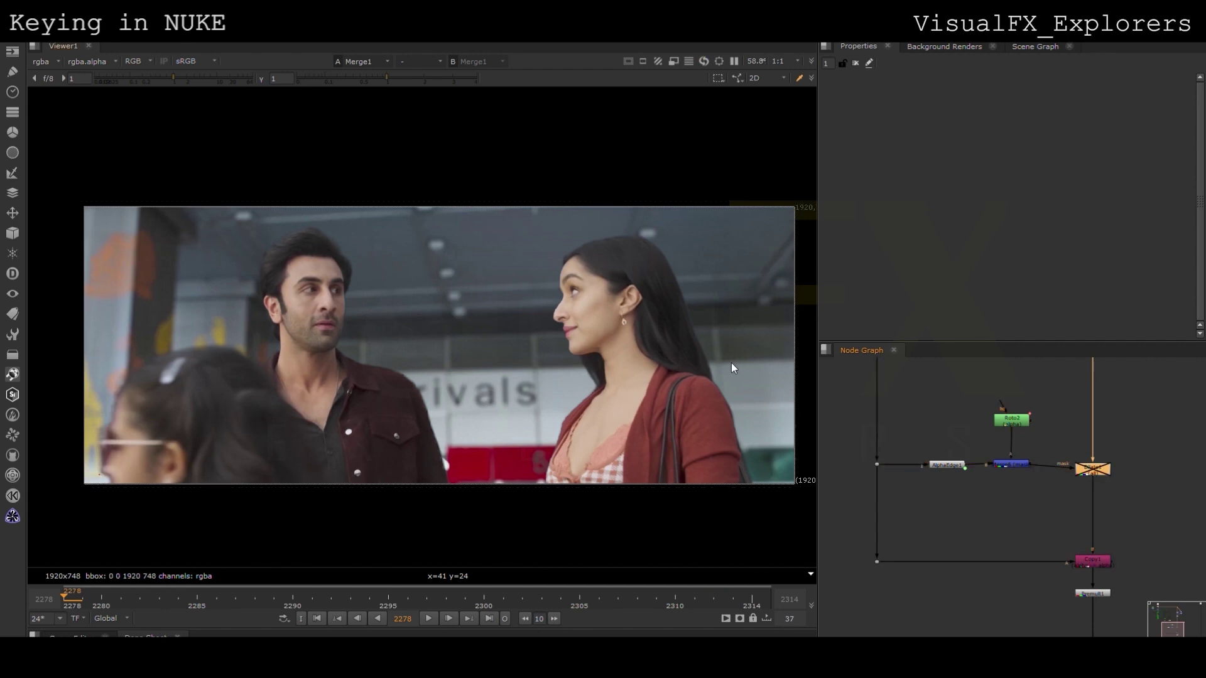
{"action": "scroll", "coordinate": [297, 289], "scroll_direction": "up", "scroll_amount": 2}
{"action": "scroll", "coordinate": [296, 289], "scroll_direction": "up", "scroll_amount": 2}
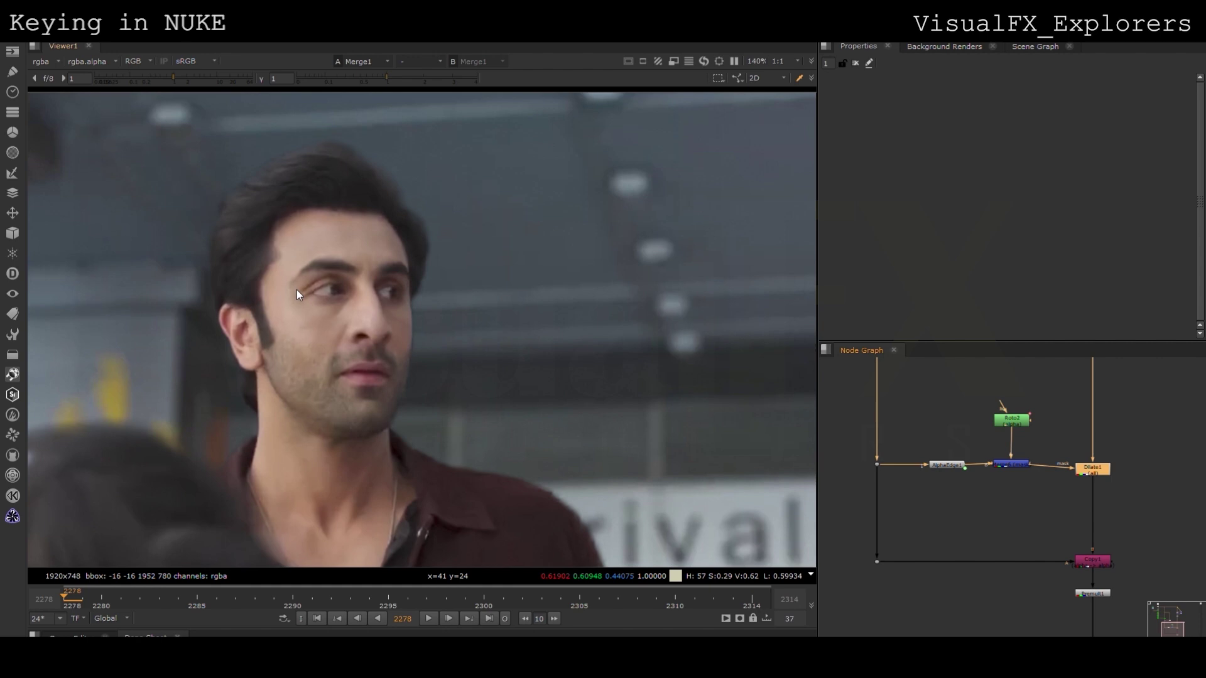
{"action": "scroll", "coordinate": [296, 289], "scroll_direction": "down", "scroll_amount": 1}
{"action": "scroll", "coordinate": [1079, 475], "scroll_direction": "down", "scroll_amount": 3}
Step: Move the final Merge and the connected nodes lower to make room beneath the Premult
{"action": "middle_click_drag", "start_coordinate": [1060, 523], "coordinate": [908, 429]}
{"action": "left_click_drag", "start_coordinate": [909, 466], "coordinate": [1162, 537]}
{"action": "left_click_drag", "start_coordinate": [1127, 476], "coordinate": [1132, 510]}
{"action": "left_click", "coordinate": [900, 468]}
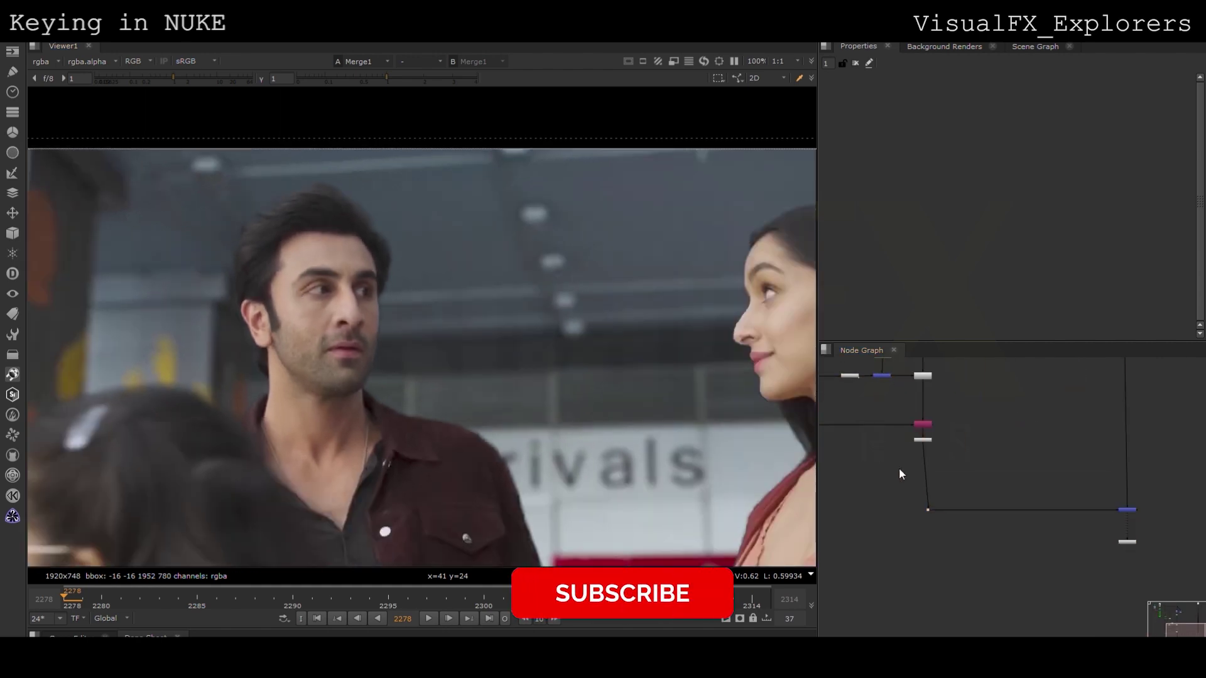
{"action": "key", "text": "Return"}
{"action": "left_click_drag", "start_coordinate": [900, 470], "coordinate": [925, 469]}
{"action": "left_click_drag", "start_coordinate": [1037, 164], "coordinate": [978, 164]}
{"action": "key", "text": "Delete"}
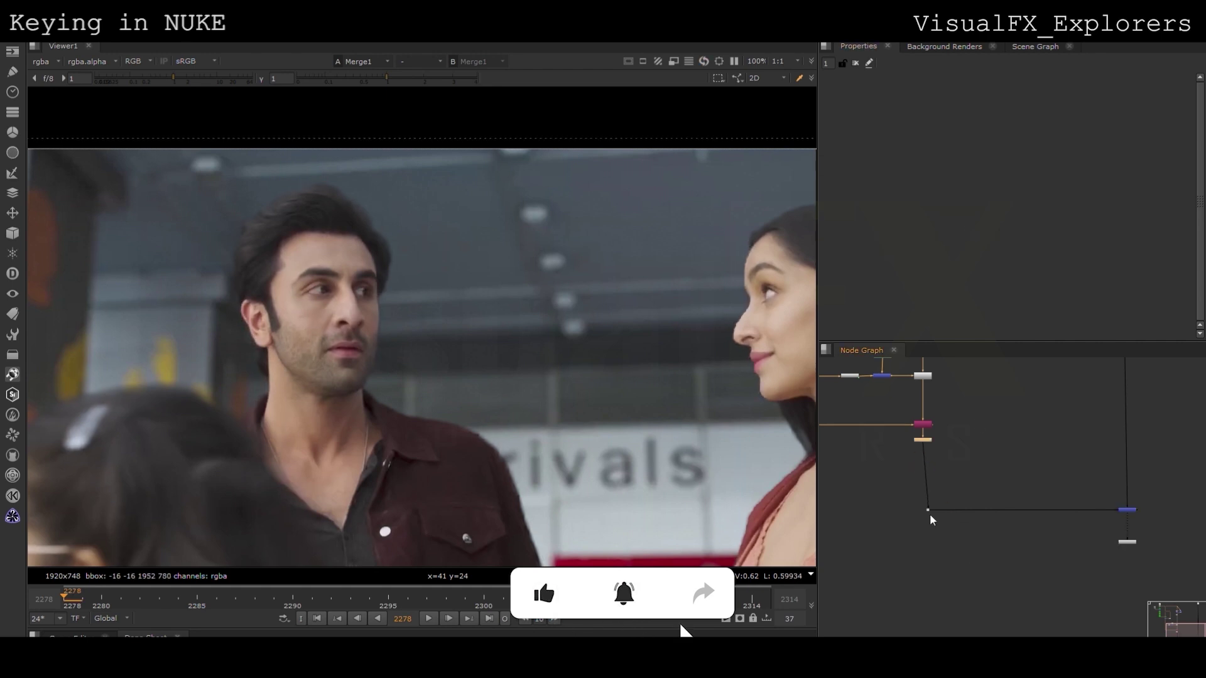
Step: Scrub through the shot to review the composite in motion, and return to frame 2278
{"action": "scroll", "coordinate": [261, 190], "scroll_direction": "up", "scroll_amount": 3}
{"action": "scroll", "coordinate": [357, 412], "scroll_direction": "down", "scroll_amount": 5}
{"action": "middle_click_drag", "start_coordinate": [378, 447], "coordinate": [397, 399]}
{"action": "left_click_drag", "start_coordinate": [263, 594], "coordinate": [318, 594]}
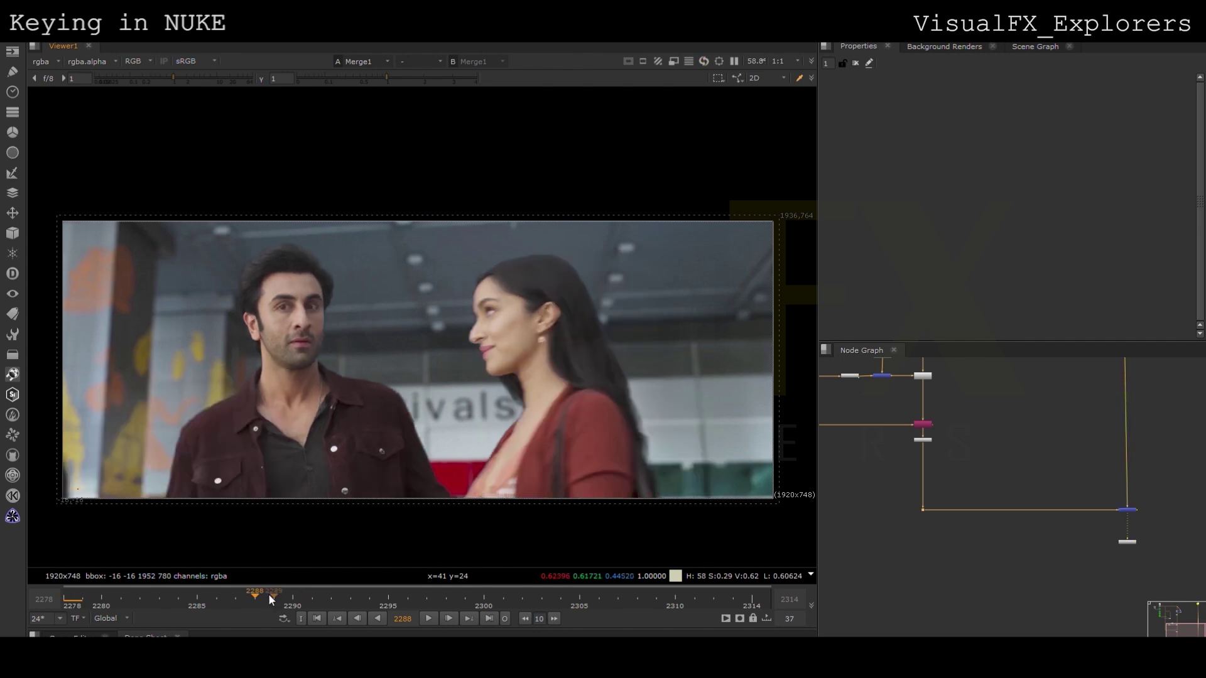
{"action": "left_click", "coordinate": [69, 594]}
Step: Insert an EdgeBlur node below the Premult and toggle it off and on to compare the edges
{"action": "scroll", "coordinate": [854, 508], "scroll_direction": "up", "scroll_amount": 2}
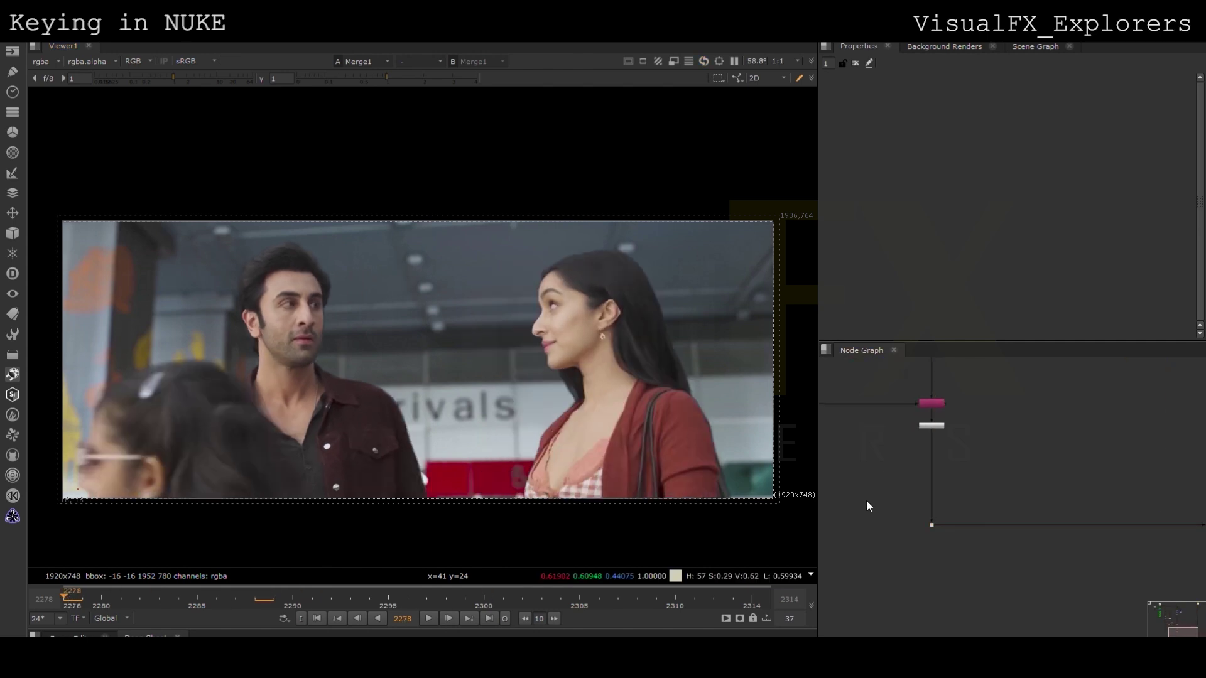
{"action": "double_click", "coordinate": [903, 474]}
{"action": "left_click_drag", "start_coordinate": [903, 478], "coordinate": [931, 467]}
{"action": "scroll", "coordinate": [562, 332], "scroll_direction": "up", "scroll_amount": 4}
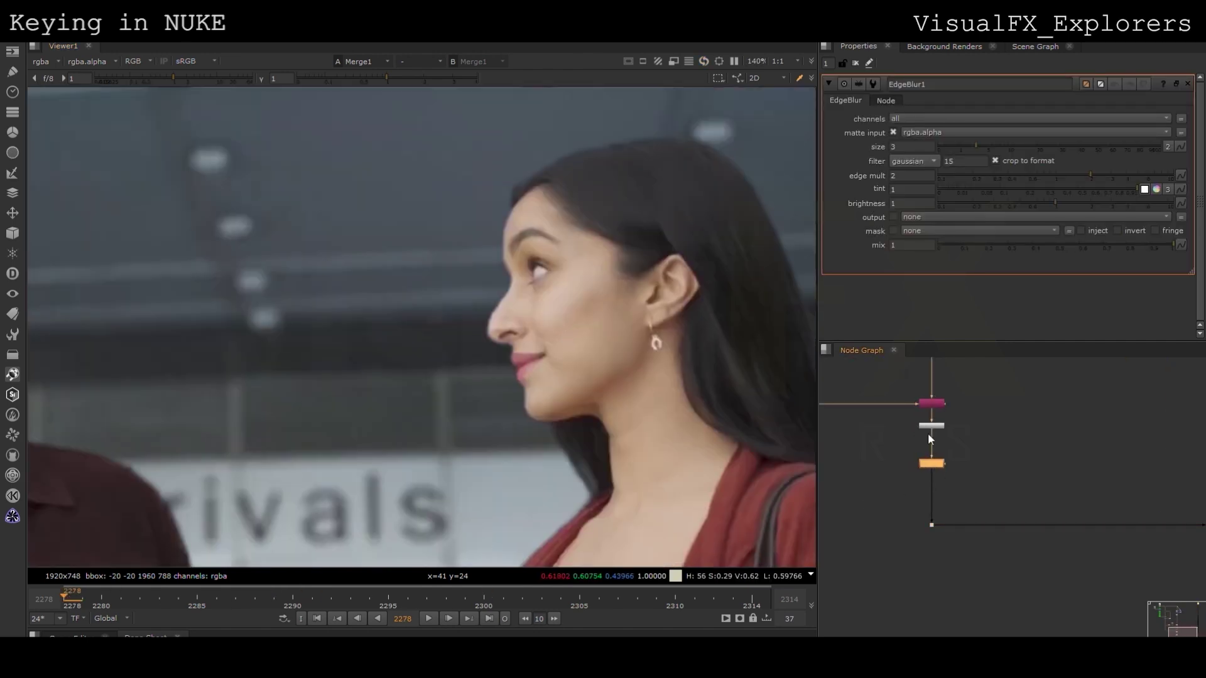
{"action": "scroll", "coordinate": [575, 395], "scroll_direction": "down", "scroll_amount": 3}
{"action": "key", "text": "d"}
{"action": "key", "text": "d"}
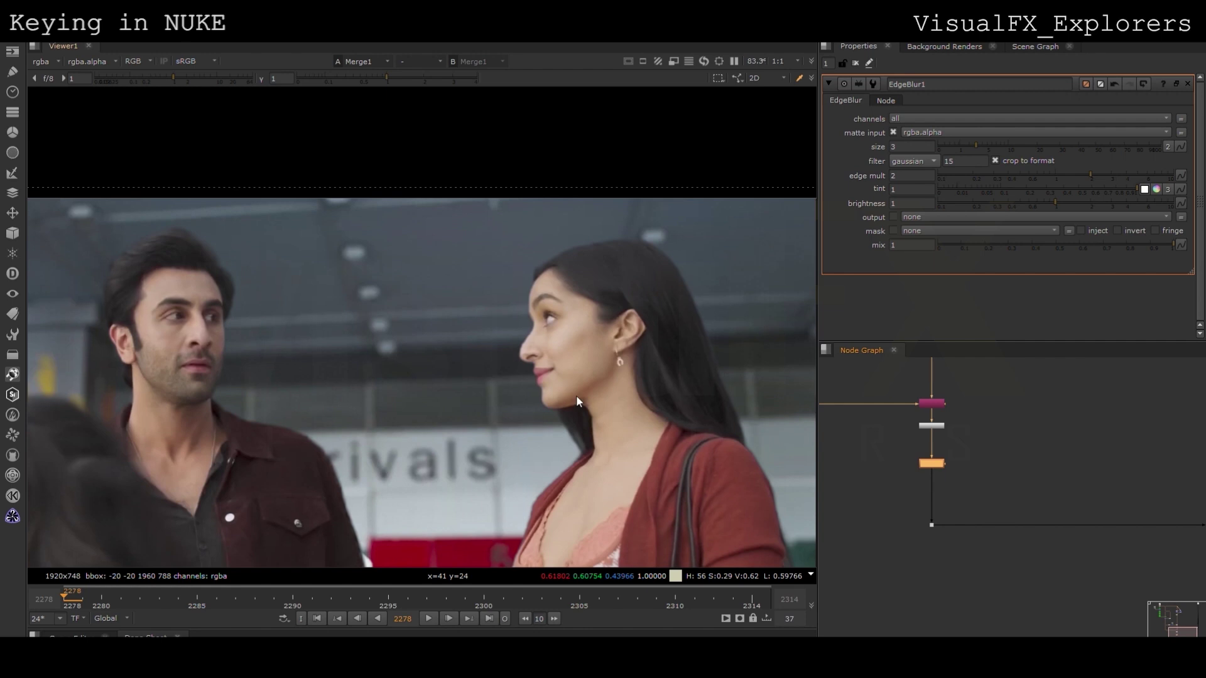
{"action": "scroll", "coordinate": [575, 395], "scroll_direction": "down", "scroll_amount": 3}
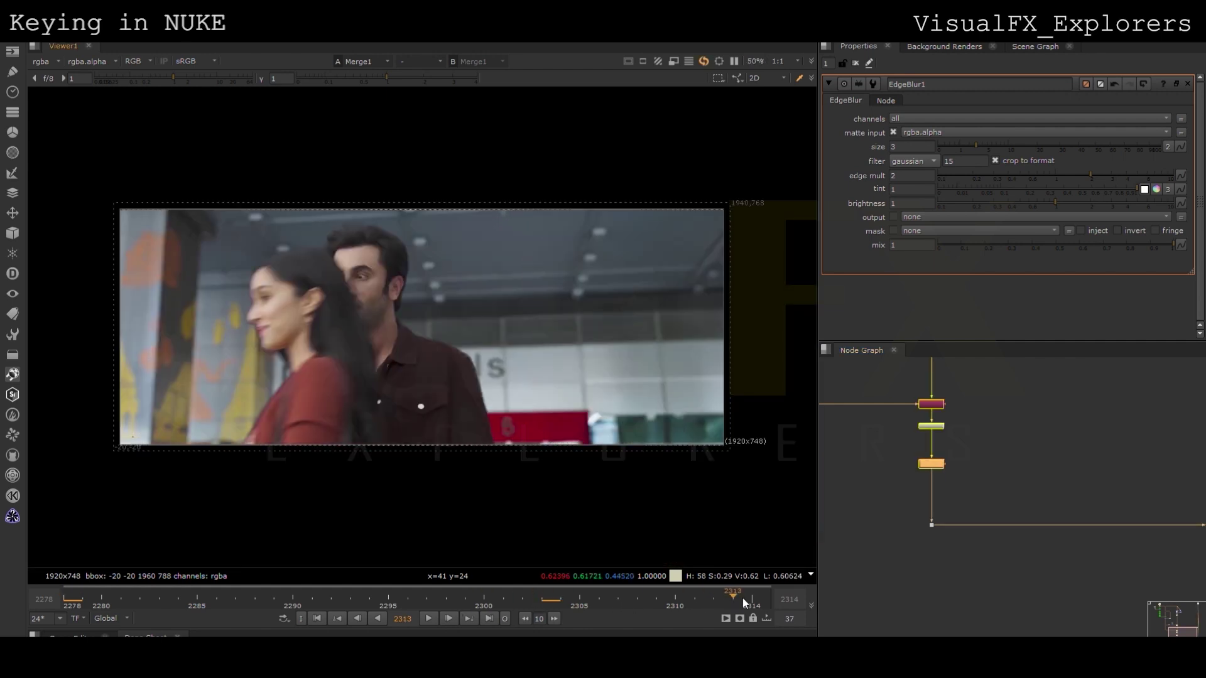
Step: Open Roto2 and draw a new closed Bezier around the woman's face at frame 2309
{"action": "scroll", "coordinate": [890, 425], "scroll_direction": "down", "scroll_amount": 2}
{"action": "middle_click_drag", "start_coordinate": [889, 420], "coordinate": [959, 471]}
{"action": "scroll", "coordinate": [973, 411], "scroll_direction": "up", "scroll_amount": 3}
{"action": "double_click", "coordinate": [973, 411]}
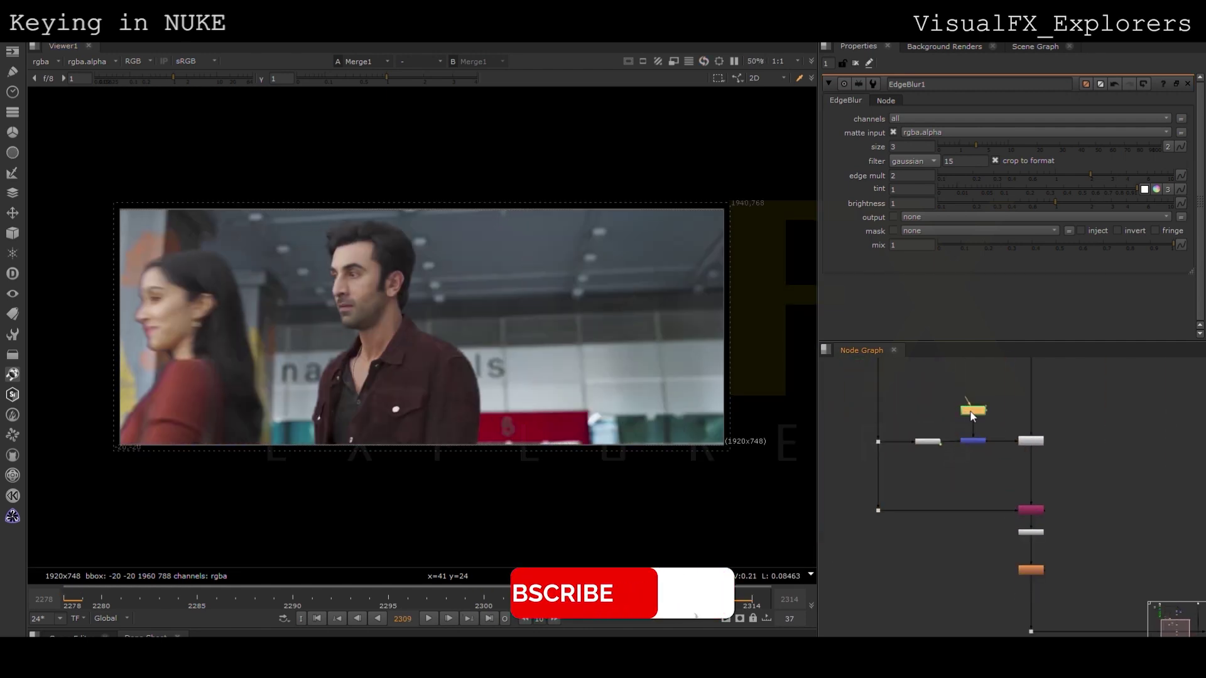
{"action": "middle_click_drag", "start_coordinate": [180, 286], "coordinate": [292, 284]}
{"action": "scroll", "coordinate": [293, 284], "scroll_direction": "up", "scroll_amount": 3}
{"action": "left_click", "coordinate": [47, 161]}
{"action": "left_click", "coordinate": [239, 259]}
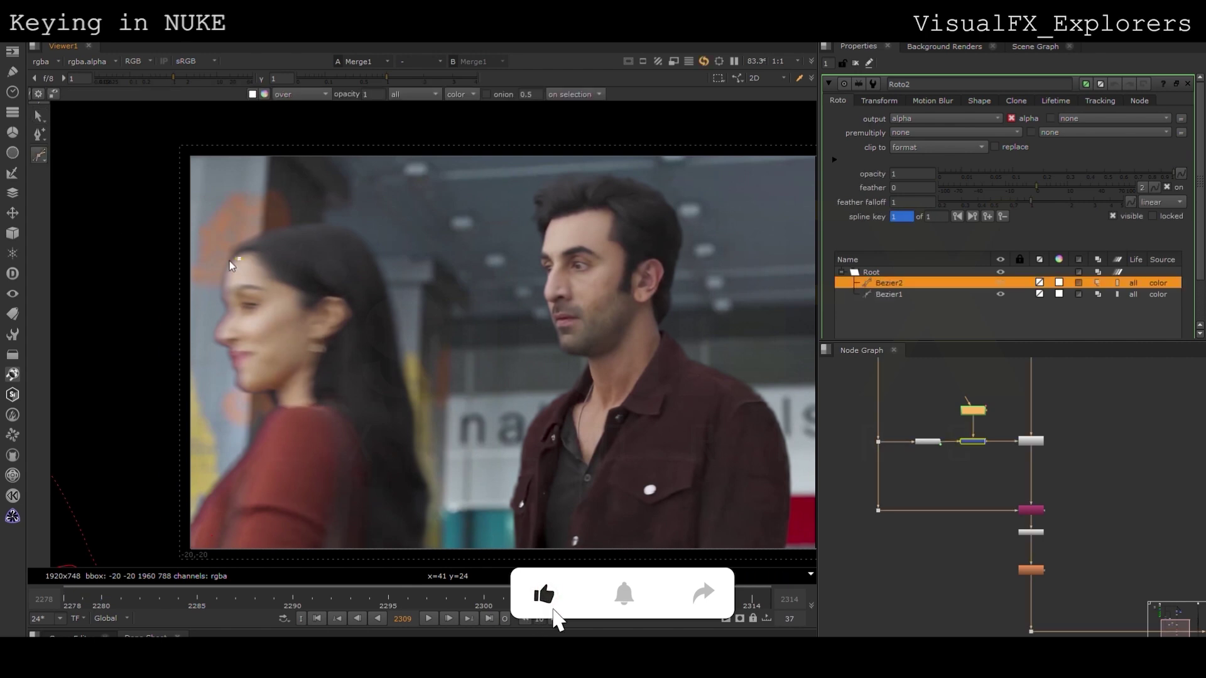
{"action": "left_click_drag", "start_coordinate": [281, 358], "coordinate": [281, 343]}
{"action": "left_click_drag", "start_coordinate": [271, 292], "coordinate": [261, 279]}
{"action": "left_click", "coordinate": [239, 258]}
Step: Expand the feather on all points of the new Bezier and shift the shape off the woman's face toward the frame's left edge
{"action": "key", "text": "ctrl+a"}
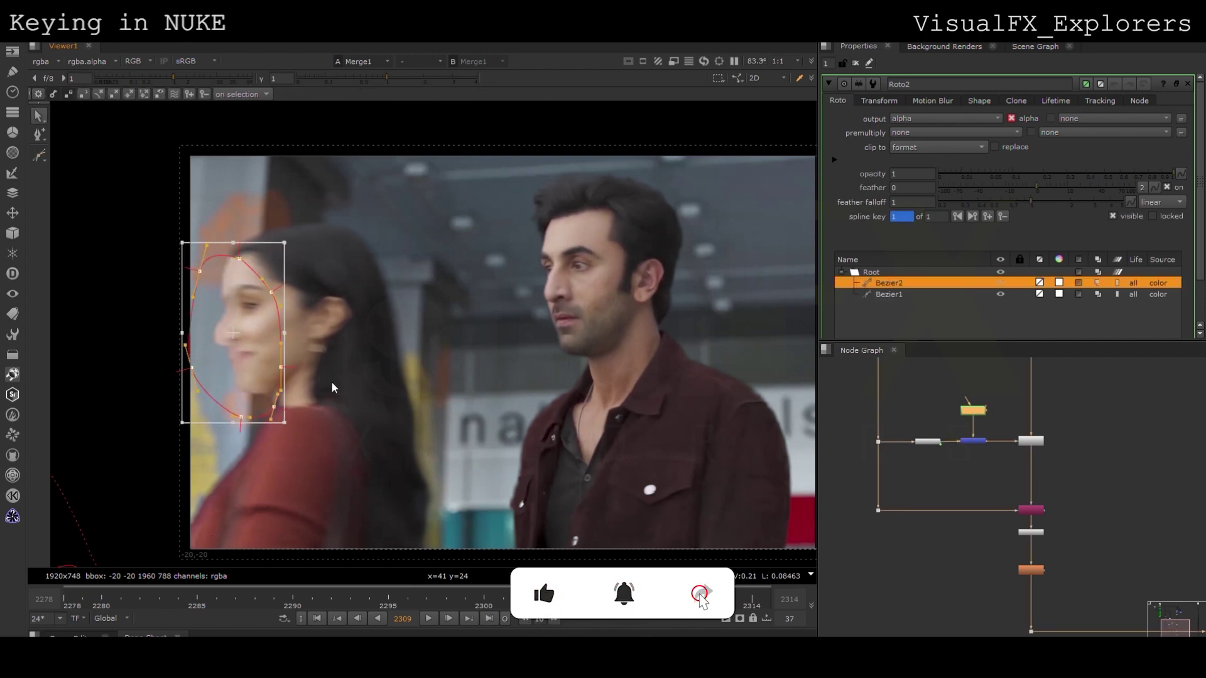
{"action": "key", "text": "e"}
{"action": "key", "text": "e"}
{"action": "key", "text": "e"}
{"action": "left_click_drag", "start_coordinate": [272, 361], "coordinate": [176, 362]}
Step: Reshape the lower points and feather of the new Bezier at frame 2309
{"action": "left_click", "coordinate": [231, 407]}
{"action": "left_click_drag", "start_coordinate": [185, 408], "coordinate": [205, 411]}
{"action": "left_click_drag", "start_coordinate": [155, 468], "coordinate": [205, 413]}
{"action": "left_click_drag", "start_coordinate": [150, 500], "coordinate": [152, 508]}
{"action": "scroll", "coordinate": [378, 247], "scroll_direction": "down", "scroll_amount": 2}
Step: Select all points of the Bezier and keyframe its position on the frames from 2308 back to 2306
{"action": "left_click_drag", "start_coordinate": [373, 189], "coordinate": [119, 514]}
{"action": "key", "text": "Left"}
{"action": "left_click_drag", "start_coordinate": [267, 336], "coordinate": [189, 331]}
{"action": "key", "text": "Left"}
{"action": "key", "text": "Right"}
{"action": "key", "text": "Right"}
{"action": "key", "text": "Right"}
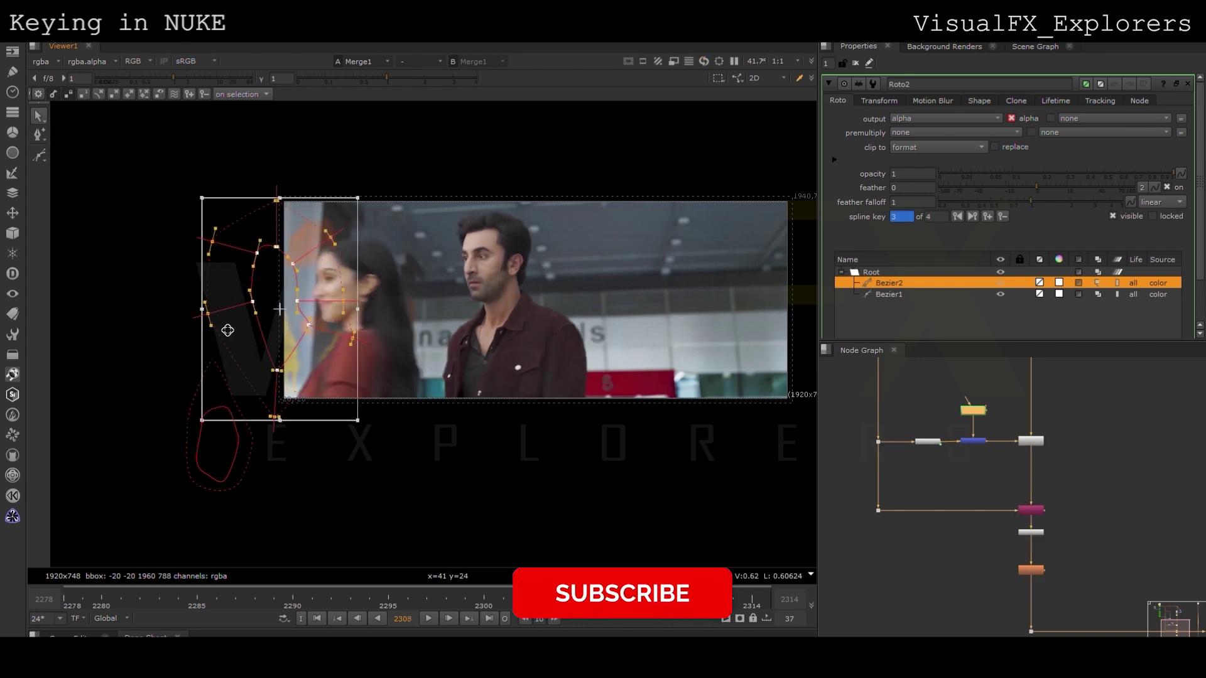
Step: Keyframe the Bezier moving out past the left edge of the plate as the woman exits, through frame 2312
{"action": "key", "text": "Right"}
{"action": "left_click_drag", "start_coordinate": [266, 323], "coordinate": [99, 352]}
{"action": "key", "text": "Right"}
{"action": "key", "text": "Left"}
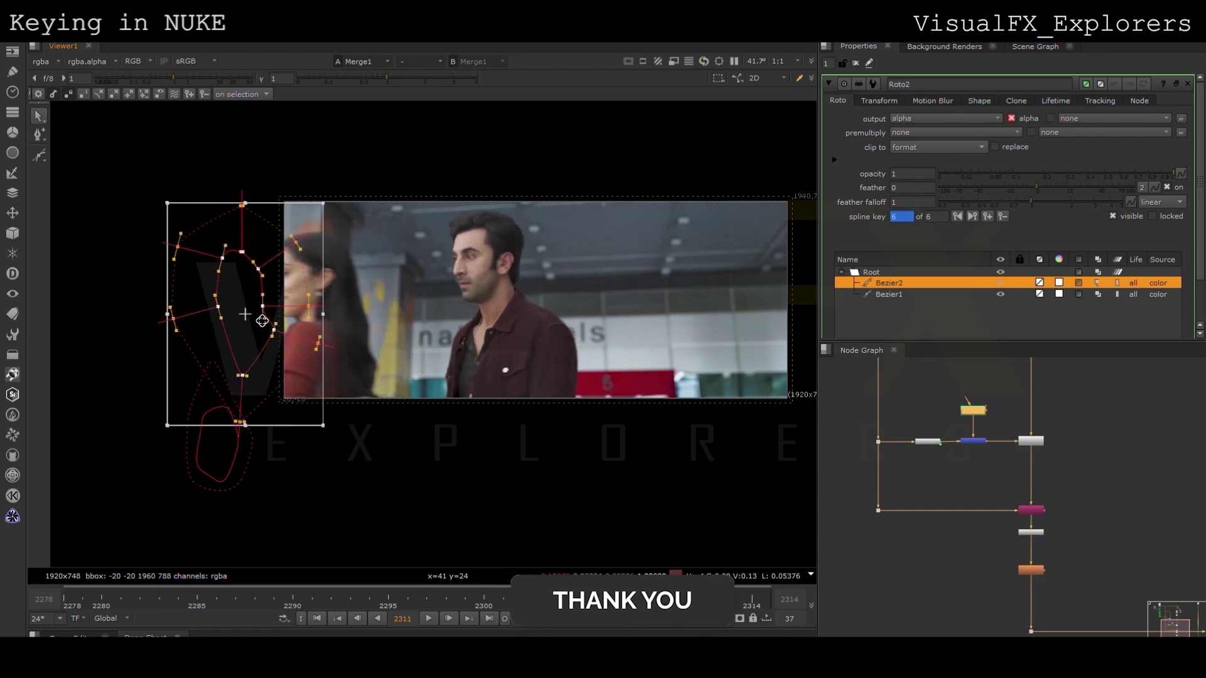
{"action": "key", "text": "Right"}
{"action": "key", "text": "Right"}
{"action": "left_click_drag", "start_coordinate": [262, 322], "coordinate": [124, 339]}
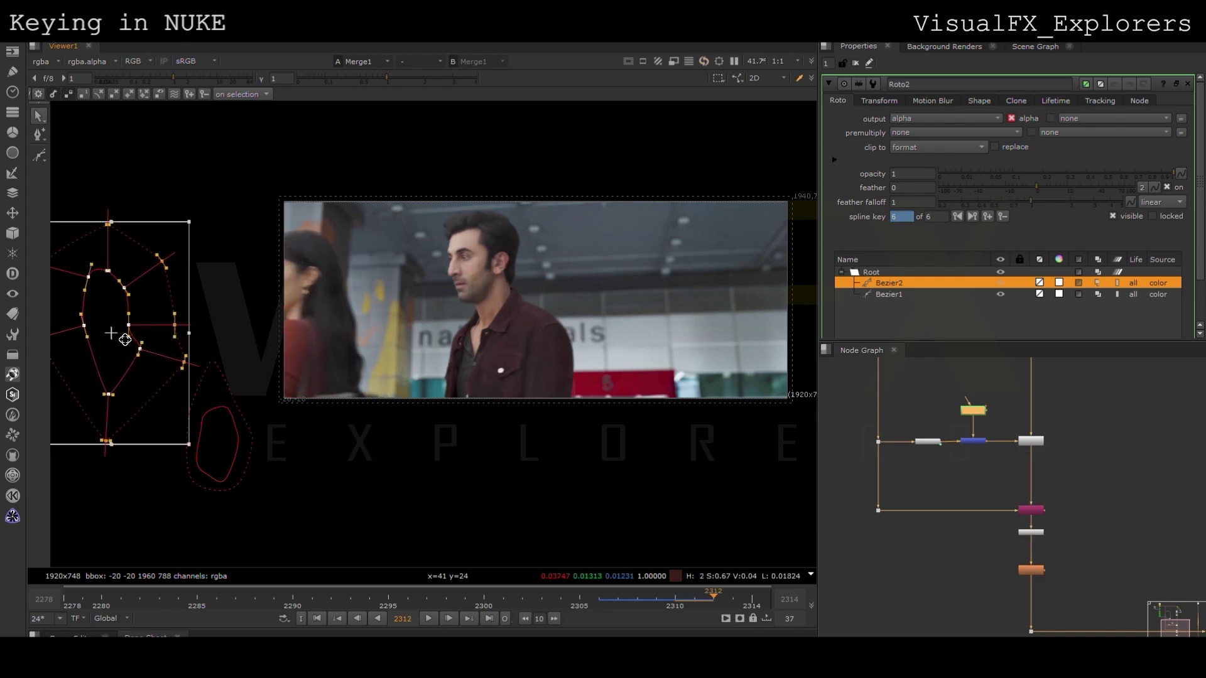
Step: Go to frame 2302, move the whole Bezier just in front of the woman's face, and keyframe it forward through frame 2304
{"action": "left_click", "coordinate": [612, 600]}
{"action": "left_click_drag", "start_coordinate": [560, 604], "coordinate": [518, 598]}
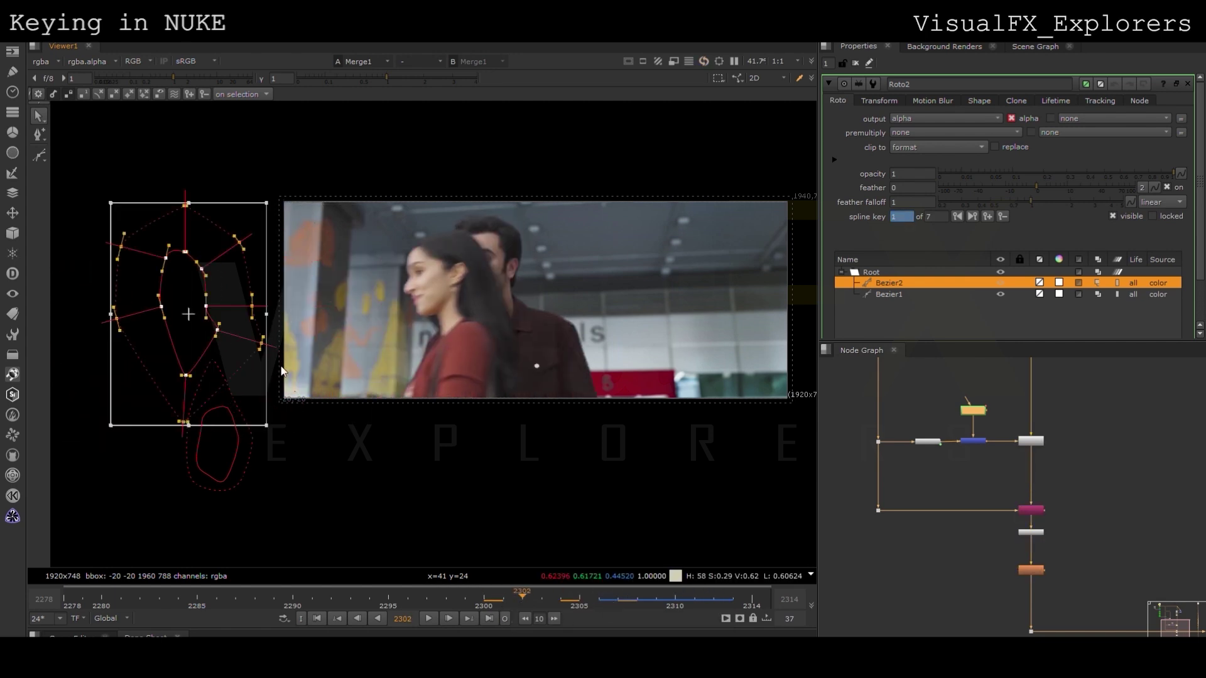
{"action": "left_click_drag", "start_coordinate": [304, 323], "coordinate": [437, 340]}
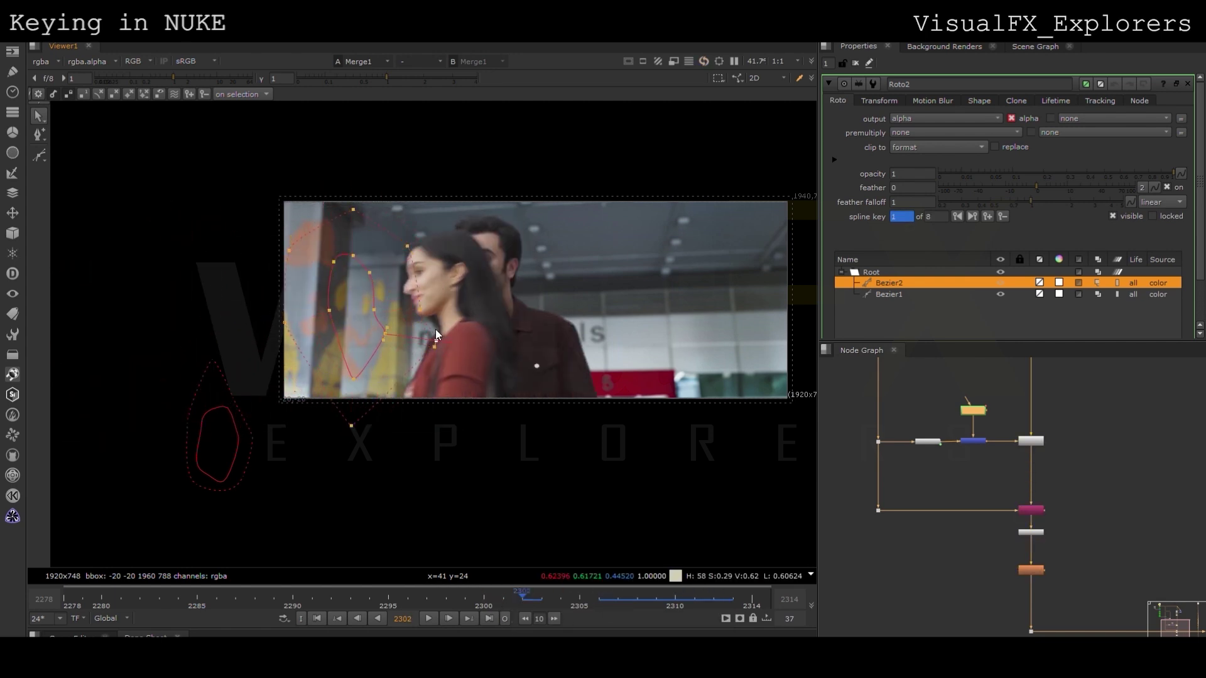
{"action": "left_click_drag", "start_coordinate": [501, 175], "coordinate": [239, 558]}
{"action": "key", "text": "Right"}
{"action": "left_click_drag", "start_coordinate": [299, 317], "coordinate": [343, 316]}
{"action": "key", "text": "Right"}
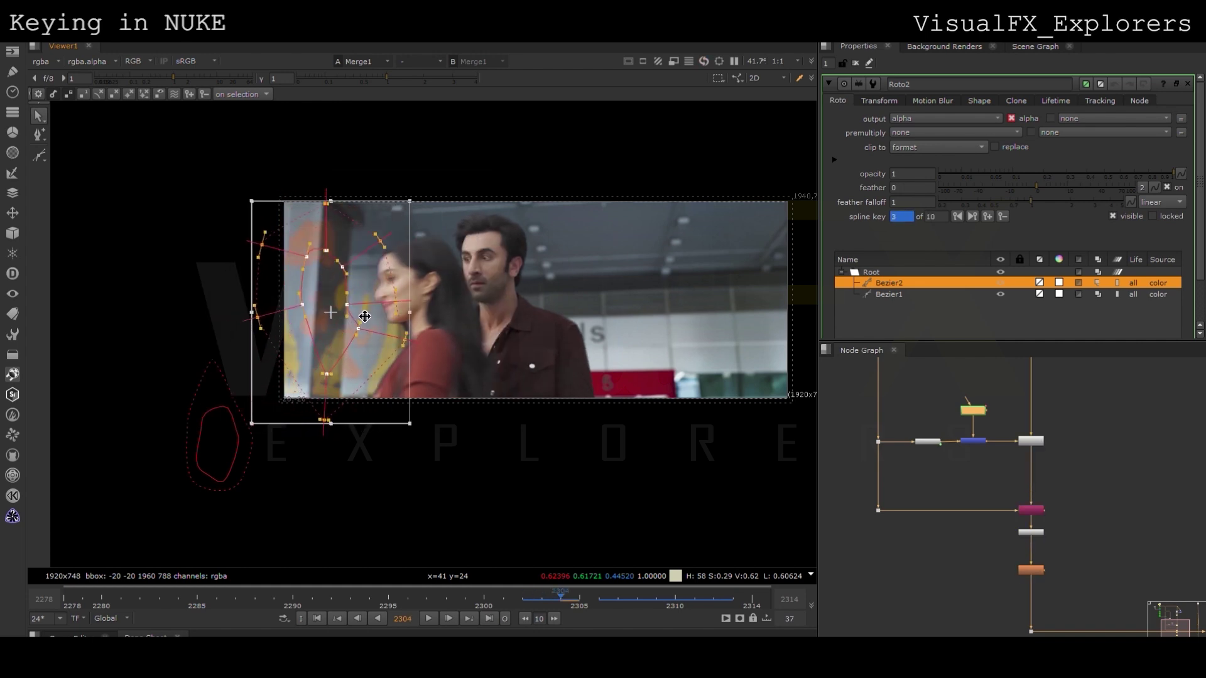
Step: Reposition the Bezier at frame 2305 and adjust its lower and right feather points near the woman
{"action": "key", "text": "Right"}
{"action": "left_click_drag", "start_coordinate": [311, 318], "coordinate": [397, 351]}
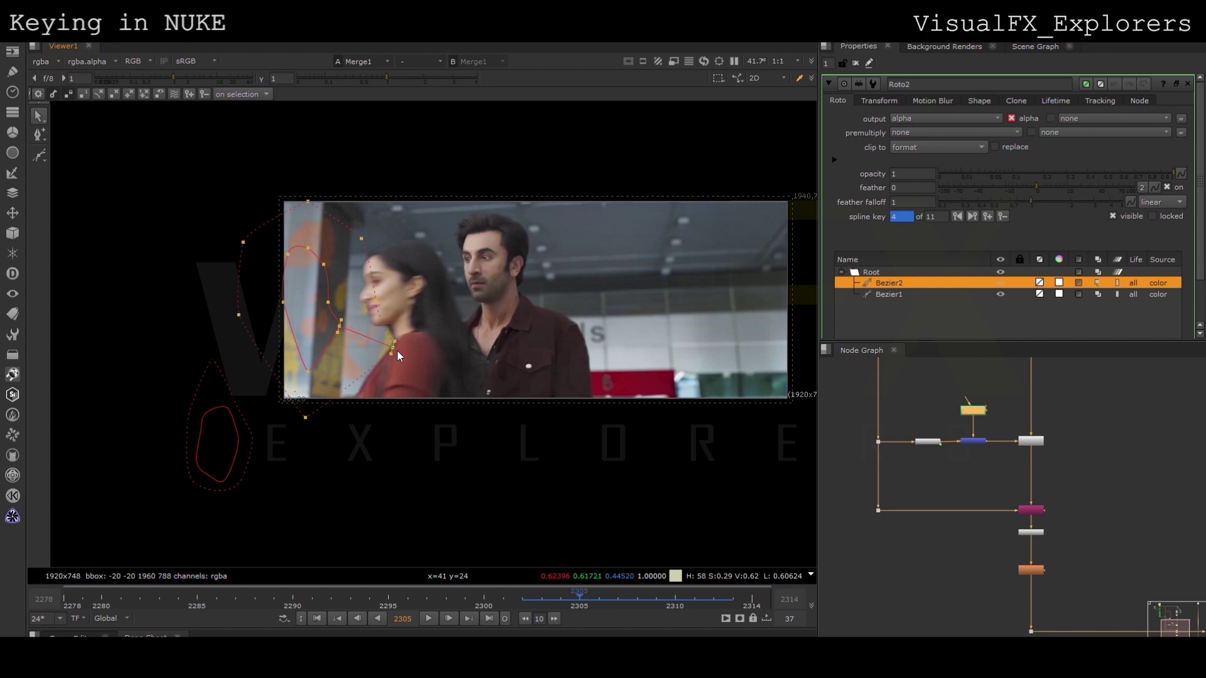
{"action": "left_click_drag", "start_coordinate": [308, 420], "coordinate": [358, 480]}
{"action": "left_click_drag", "start_coordinate": [395, 348], "coordinate": [437, 379]}
{"action": "left_click", "coordinate": [378, 305]}
Step: Select all points of the Bezier and realign the shape with the woman from frame 2306 onward
{"action": "left_click_drag", "start_coordinate": [184, 194], "coordinate": [559, 553]}
{"action": "key", "text": "Right"}
{"action": "left_click_drag", "start_coordinate": [193, 320], "coordinate": [309, 323]}
{"action": "key", "text": "Right"}
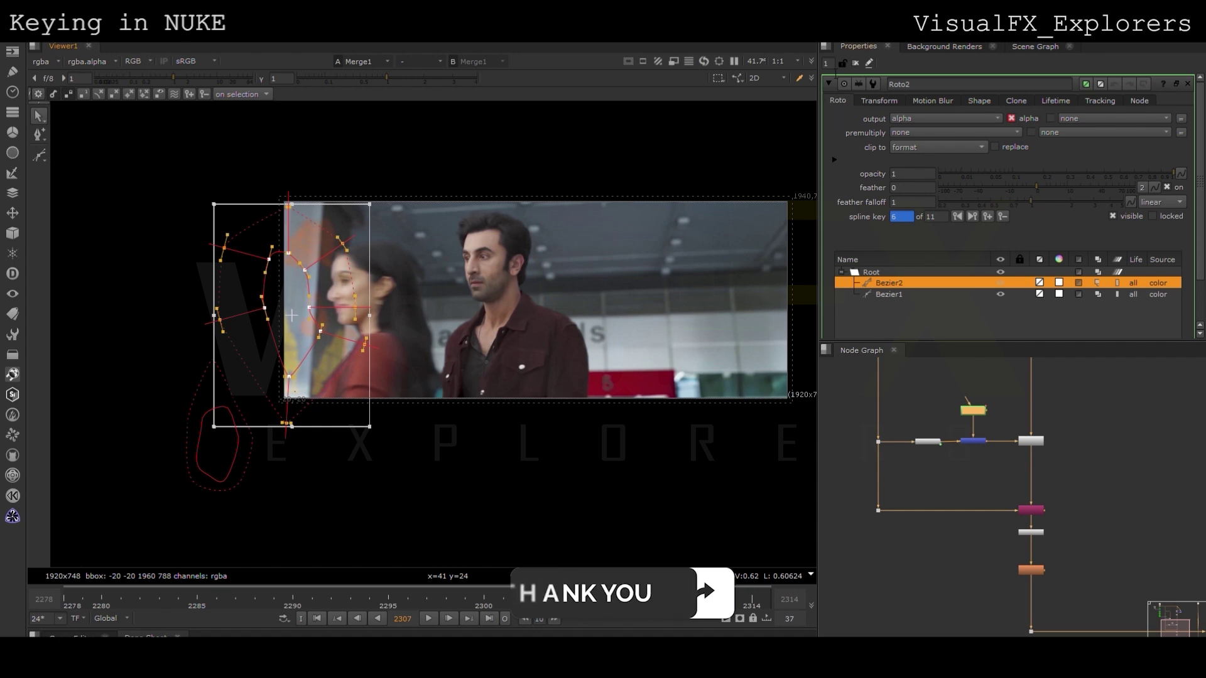